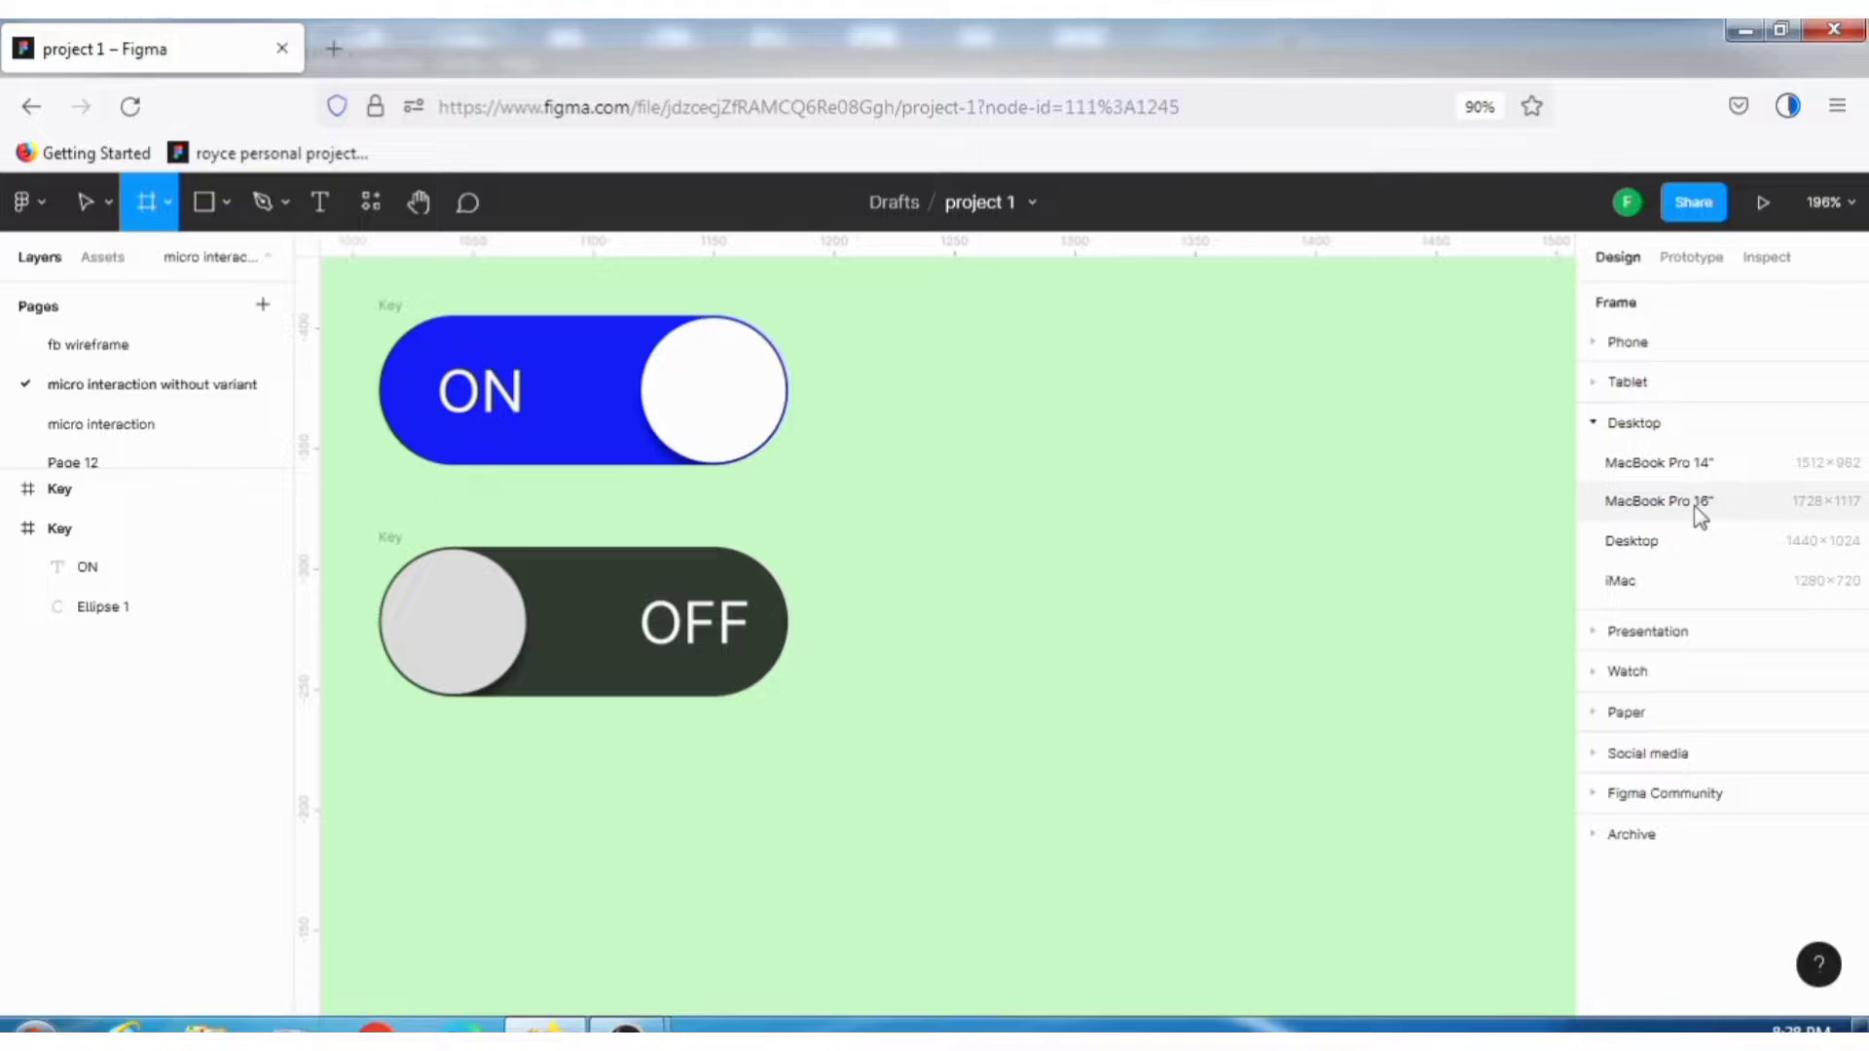
# - Add a MacBook Pro 16" frame and move the ON toggle into it near the bottom edge, at about X 849, Y 1013
pyautogui.click(1702, 504)
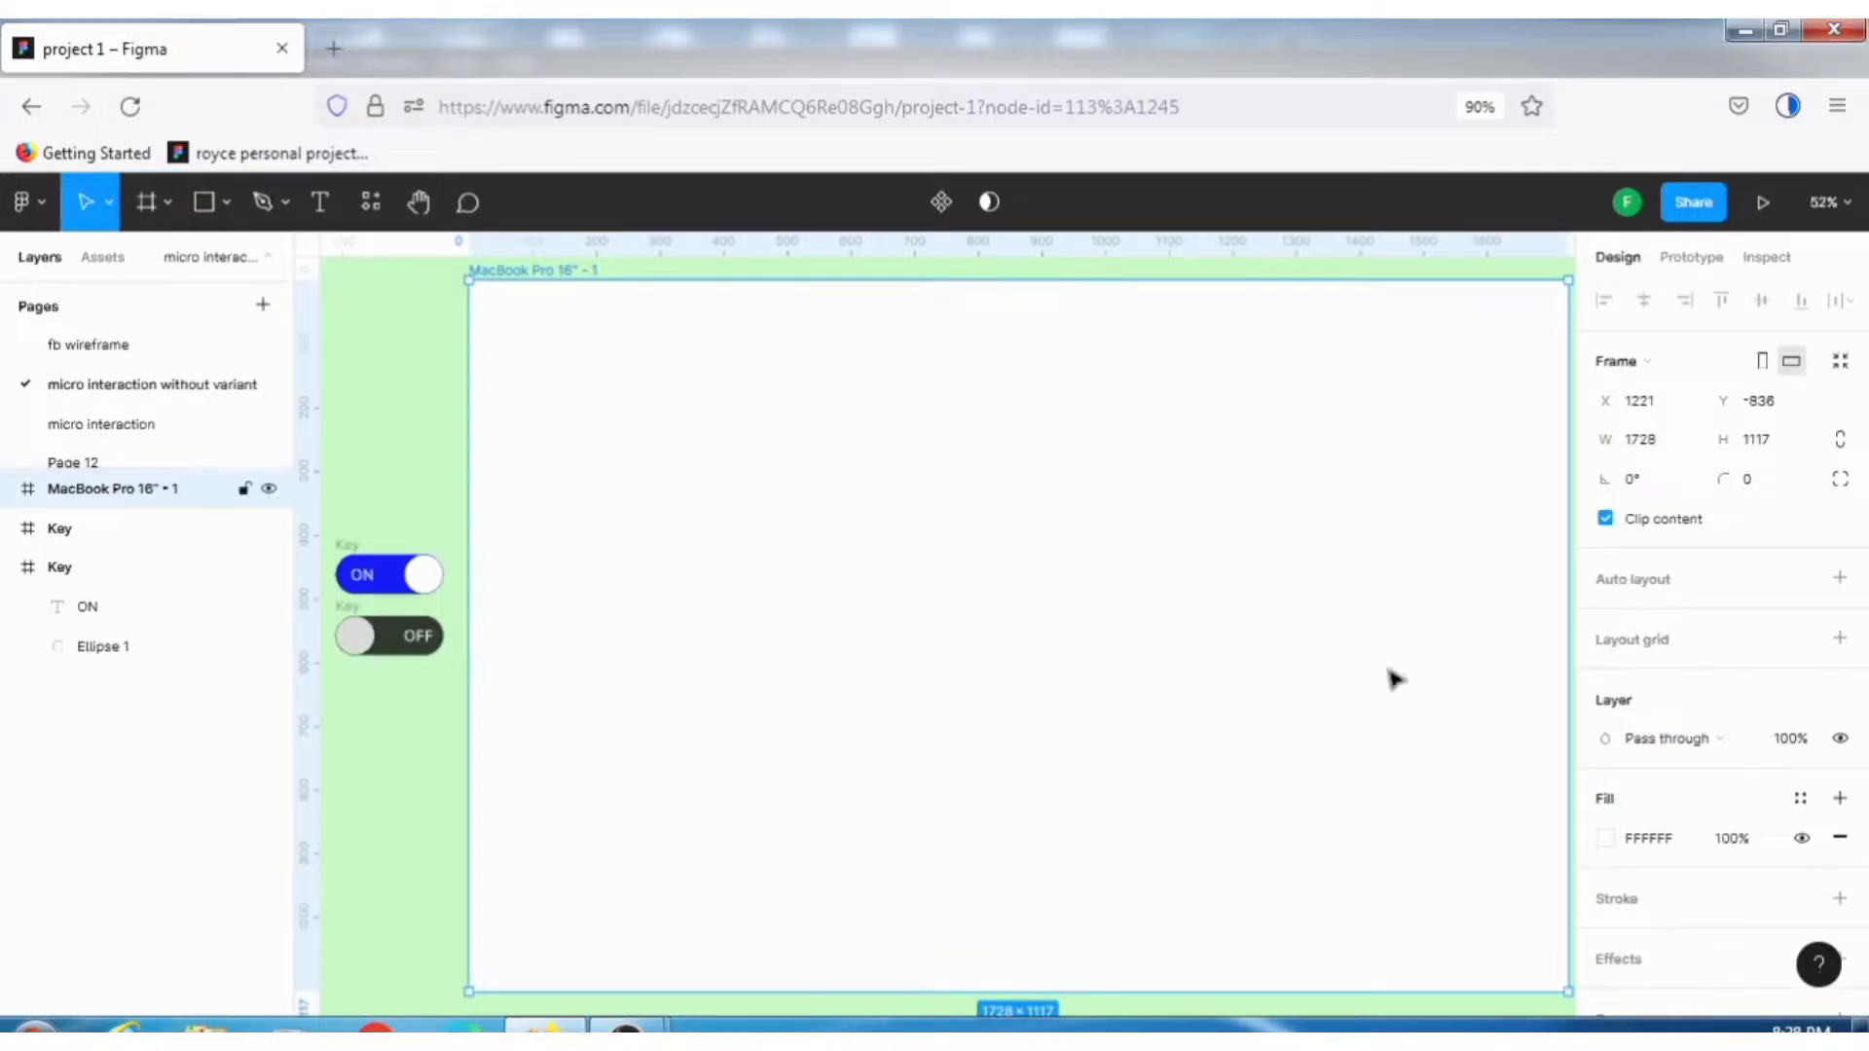
pyautogui.click(355, 557)
pyautogui.moveTo(355, 557); pyautogui.dragTo(365, 565)
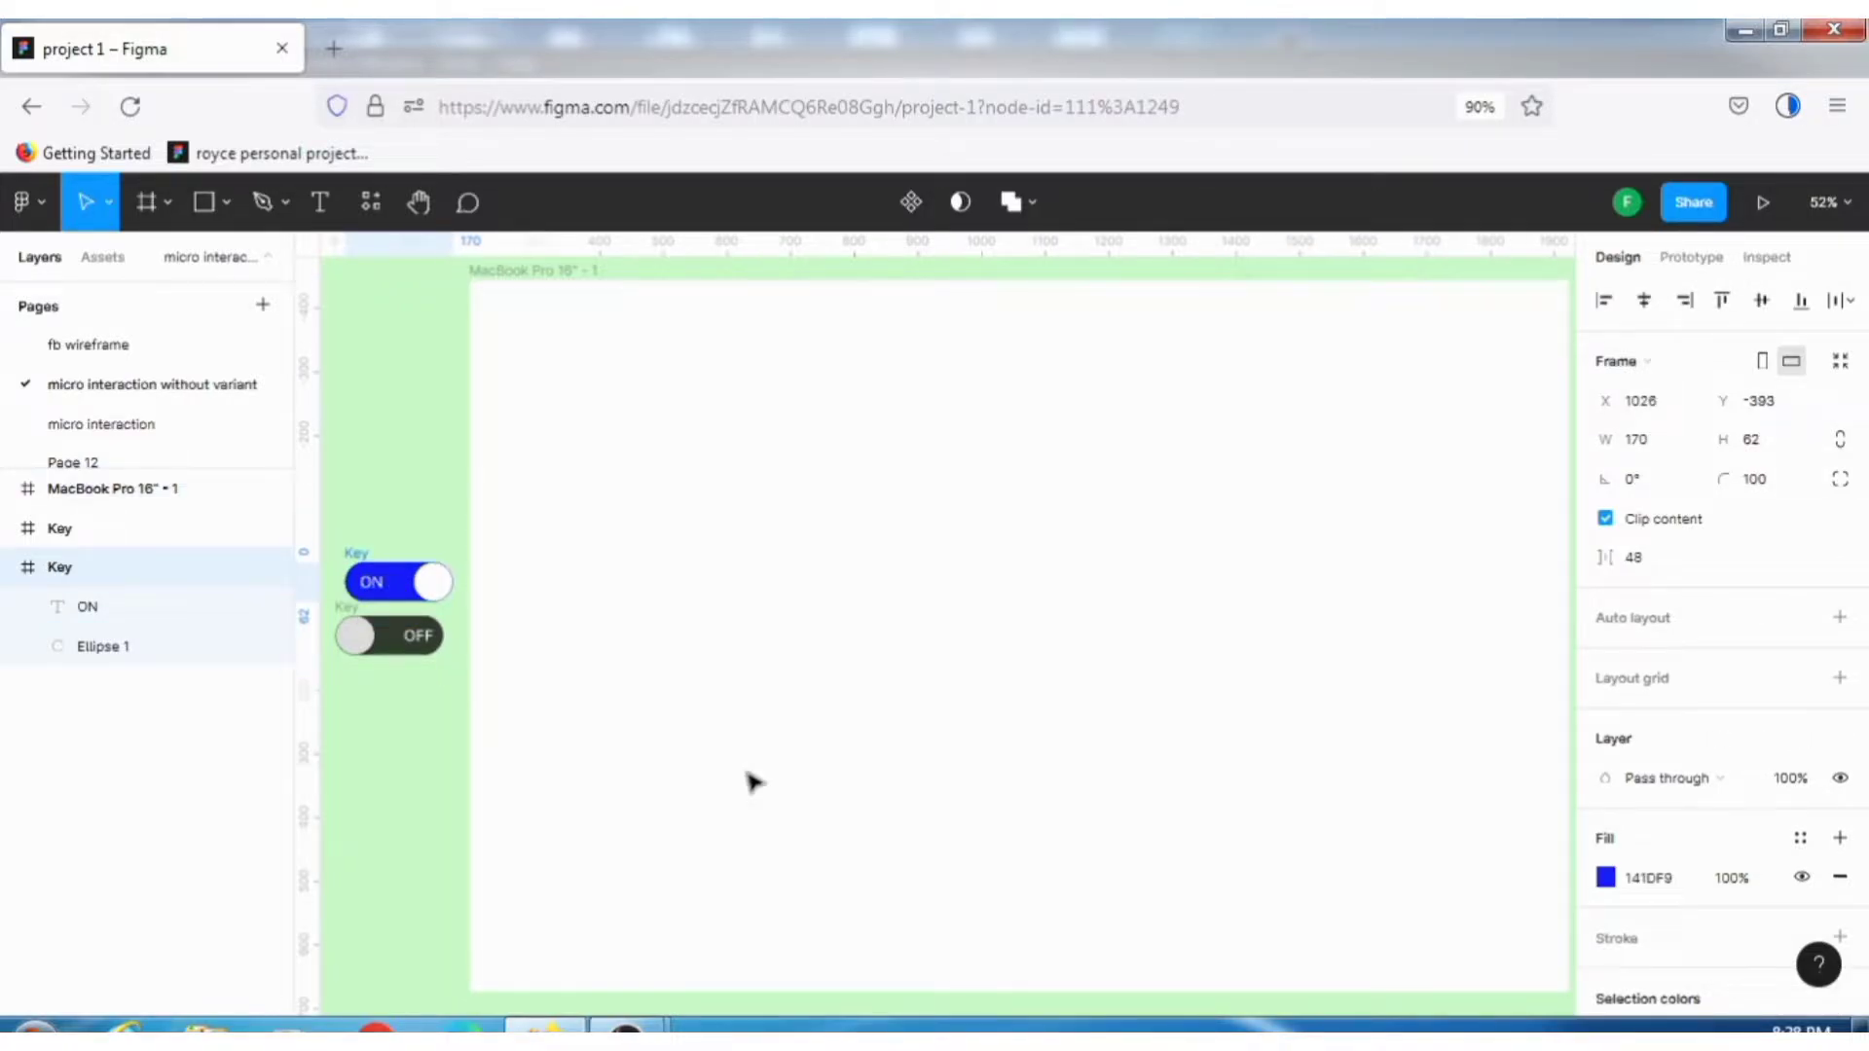
pyautogui.moveTo(754, 781); pyautogui.dragTo(1063, 956)
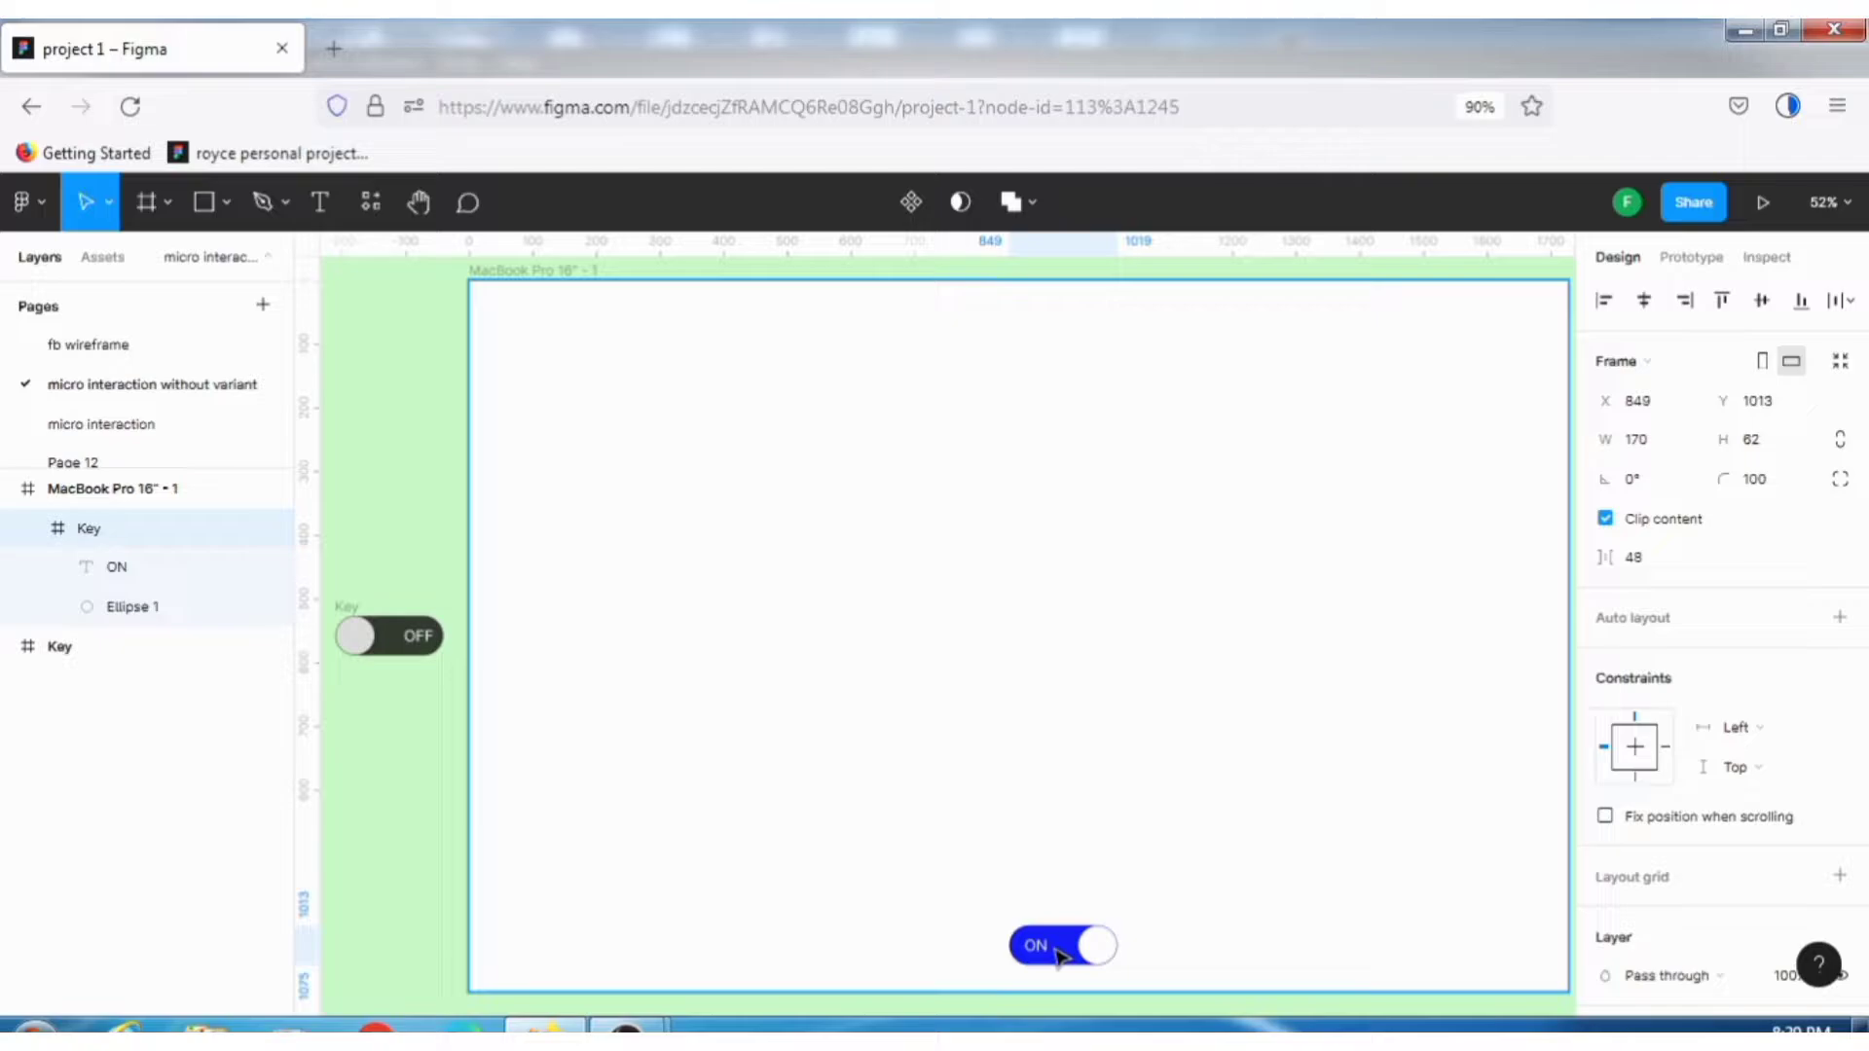
# - Move the OFF toggle into the MacBook Pro 16" frame at about X 1195, Y 747, and duplicate it in place
pyautogui.scroll(-1, 1217, 862)
pyautogui.scroll(-1, 1217, 862)
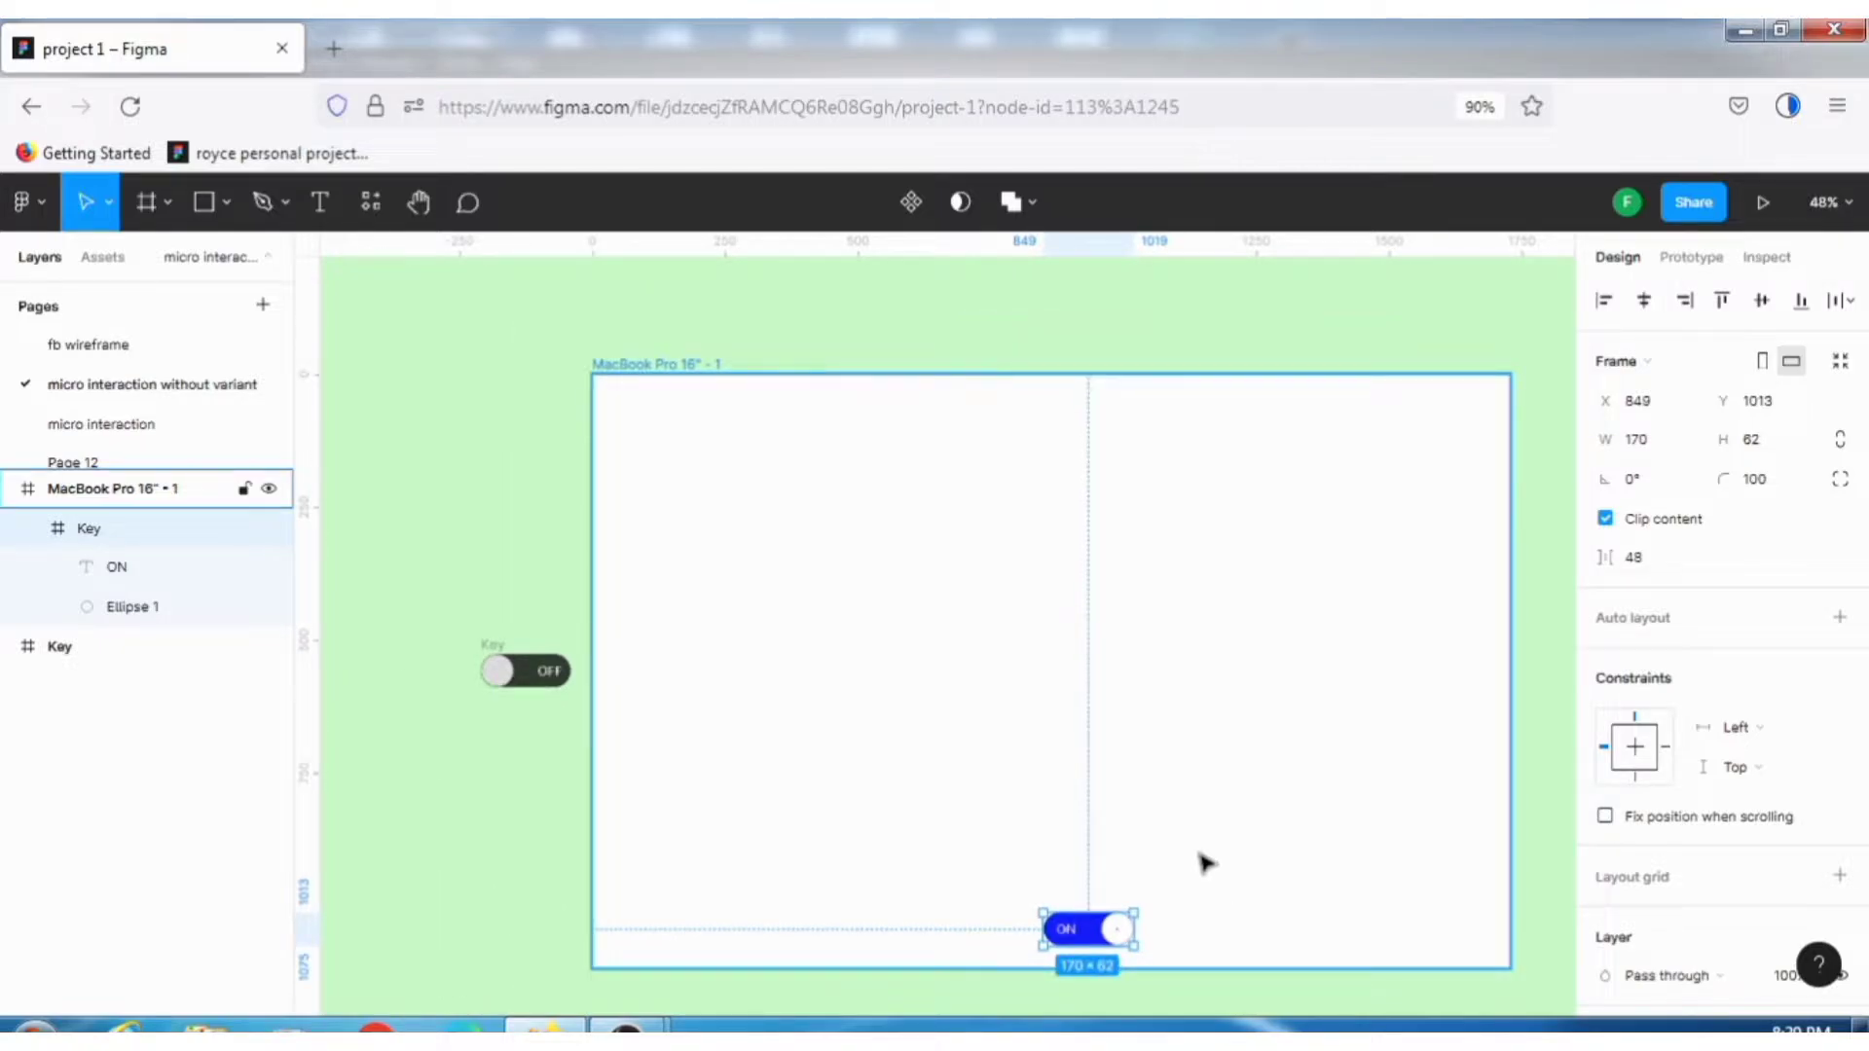
pyautogui.scroll(-2, 1205, 862)
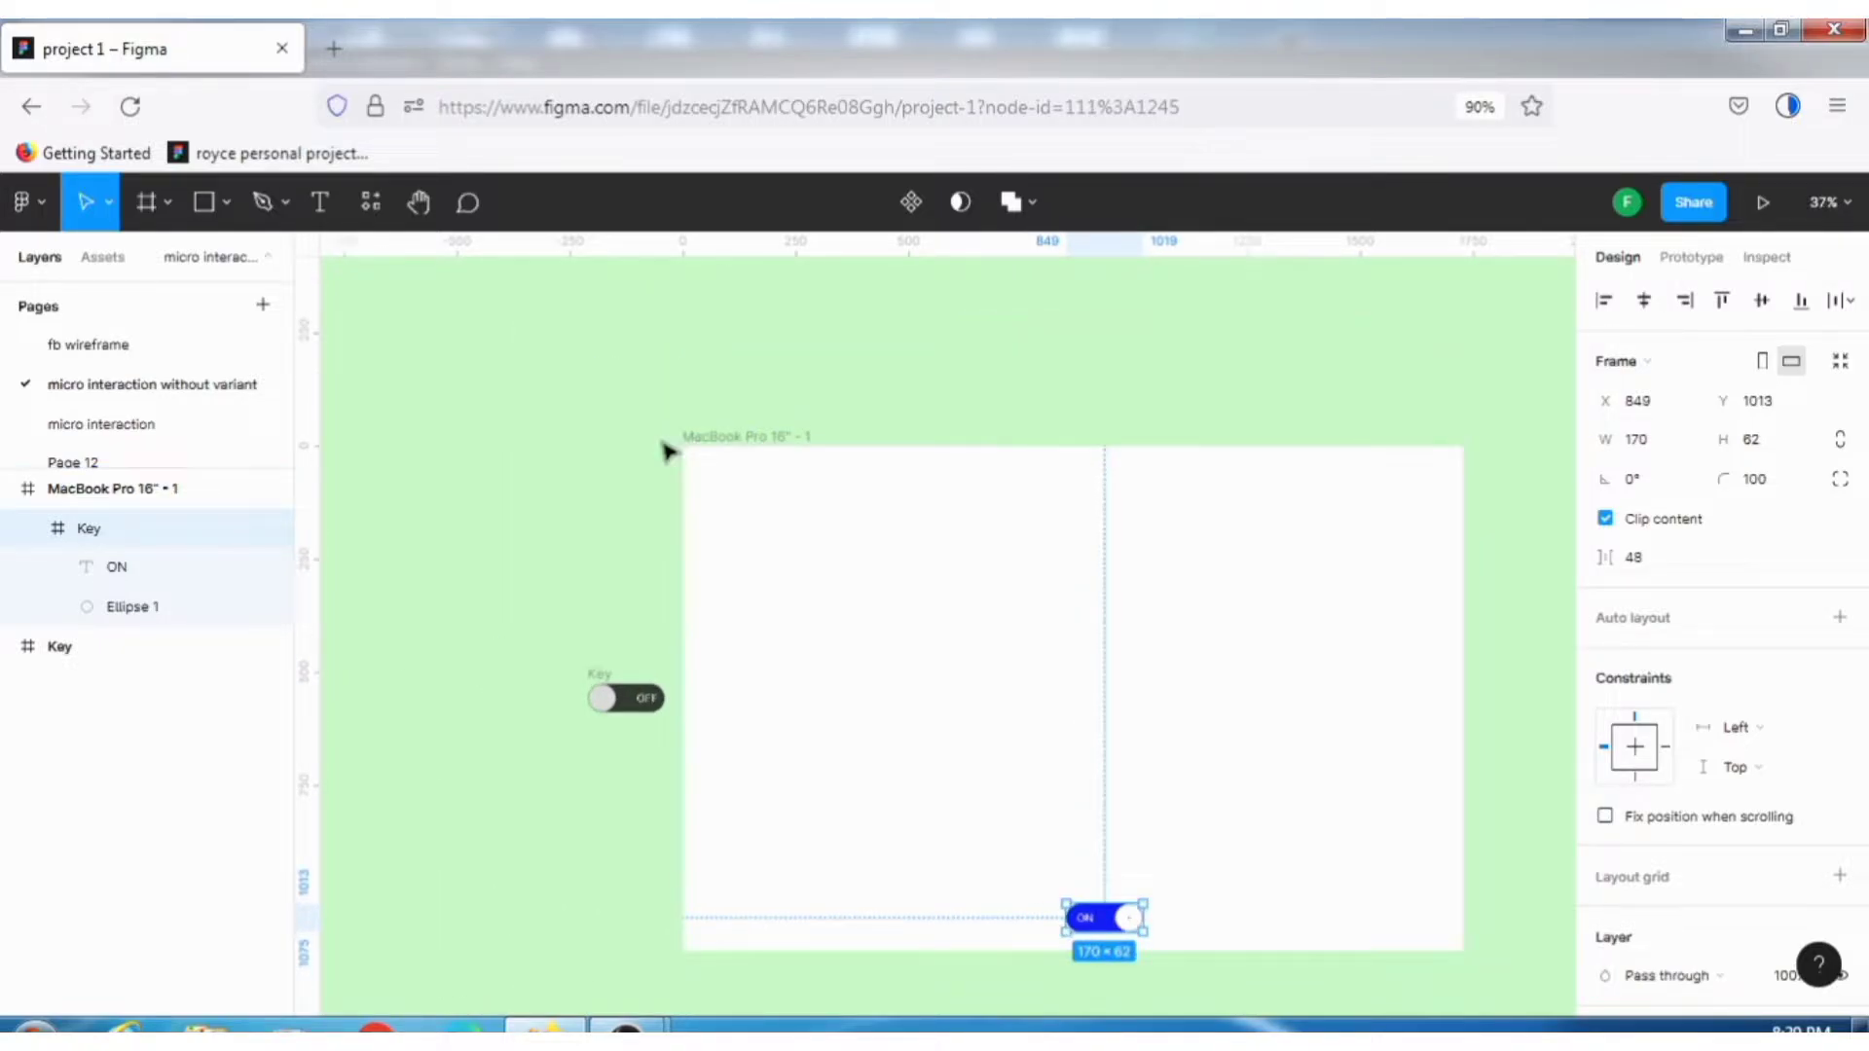
pyautogui.click(667, 451)
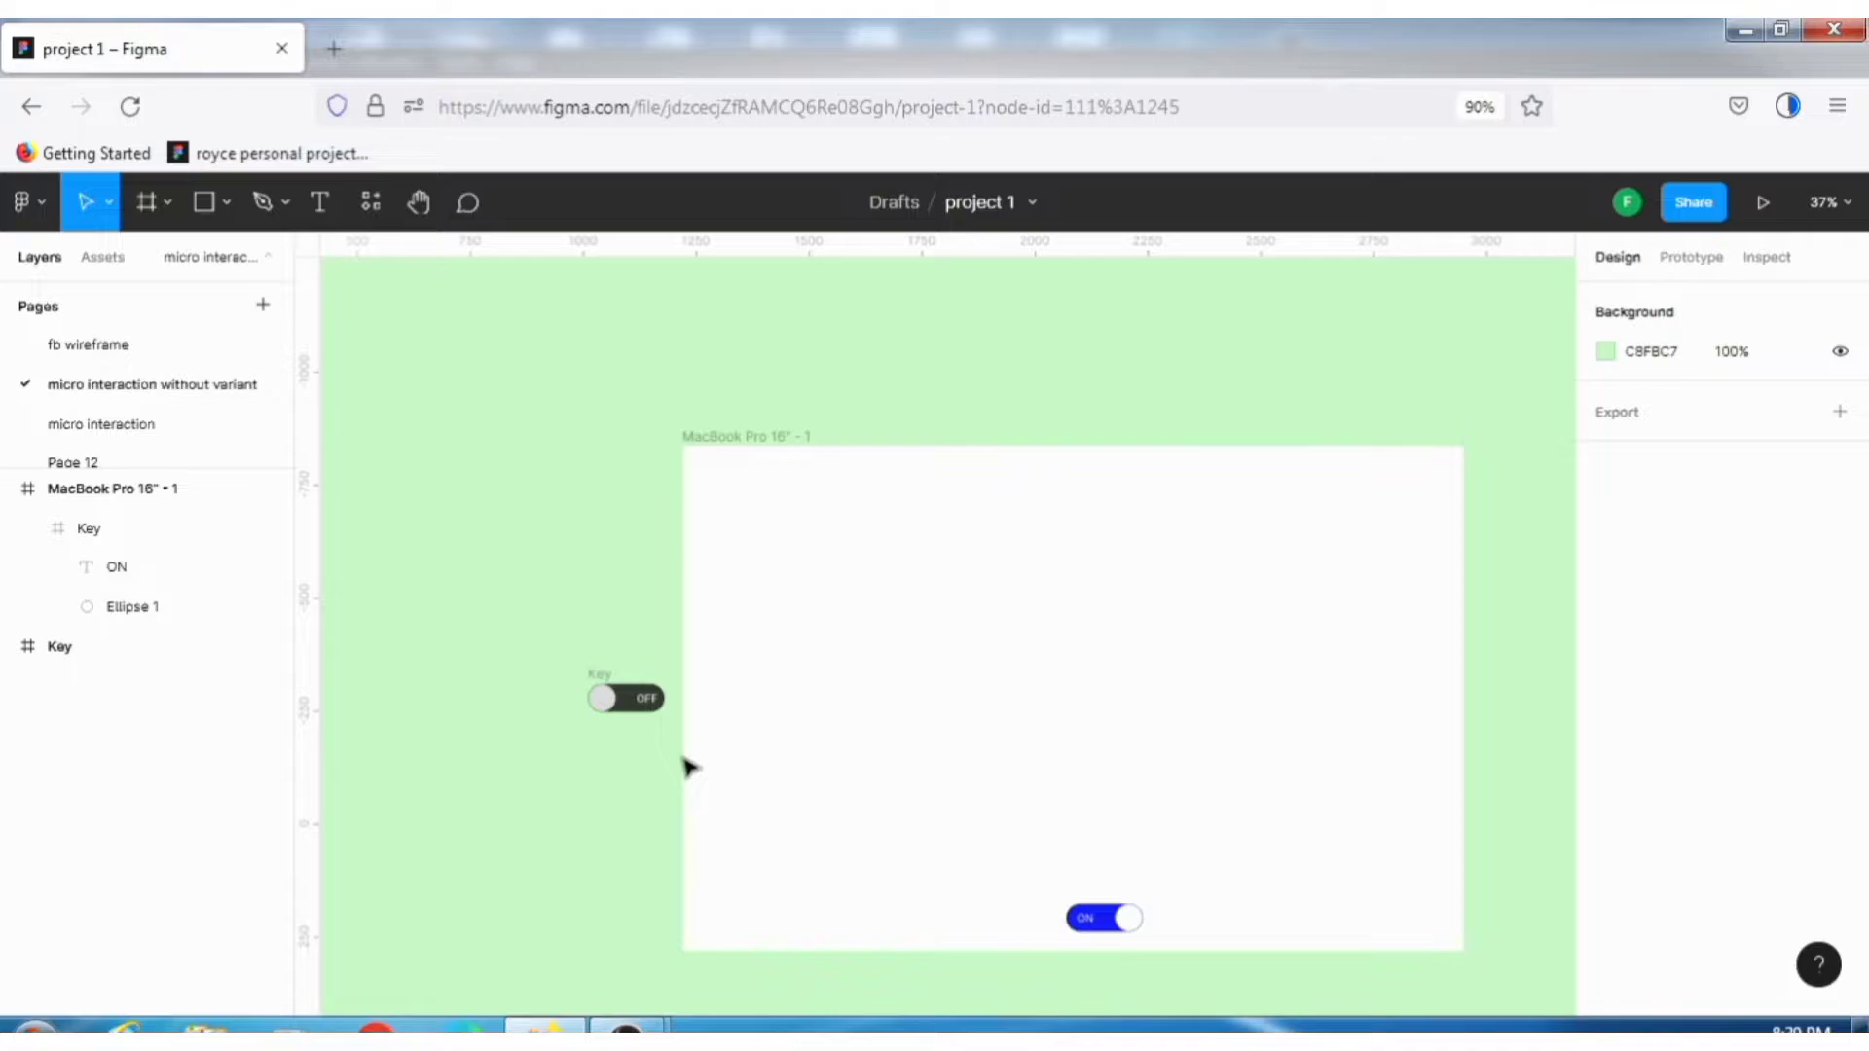
pyautogui.click(604, 682)
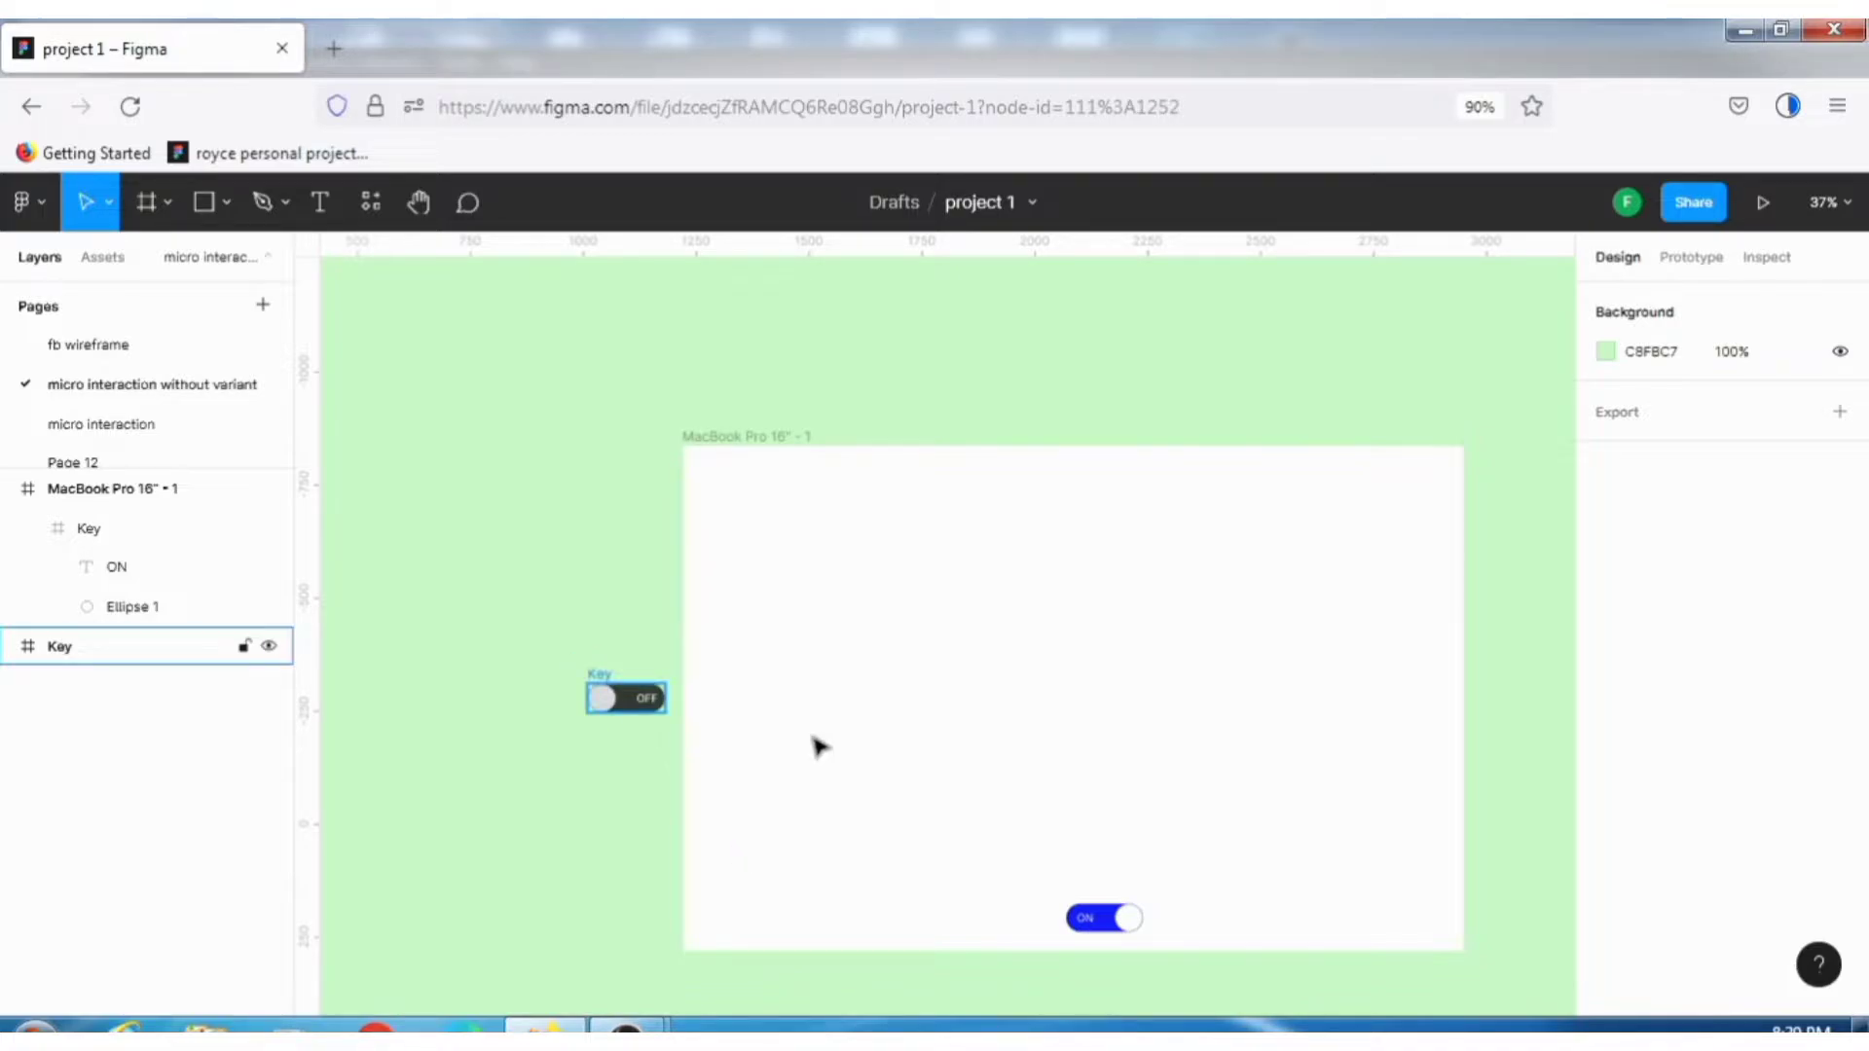
pyautogui.moveTo(626, 698); pyautogui.dragTo(1261, 797)
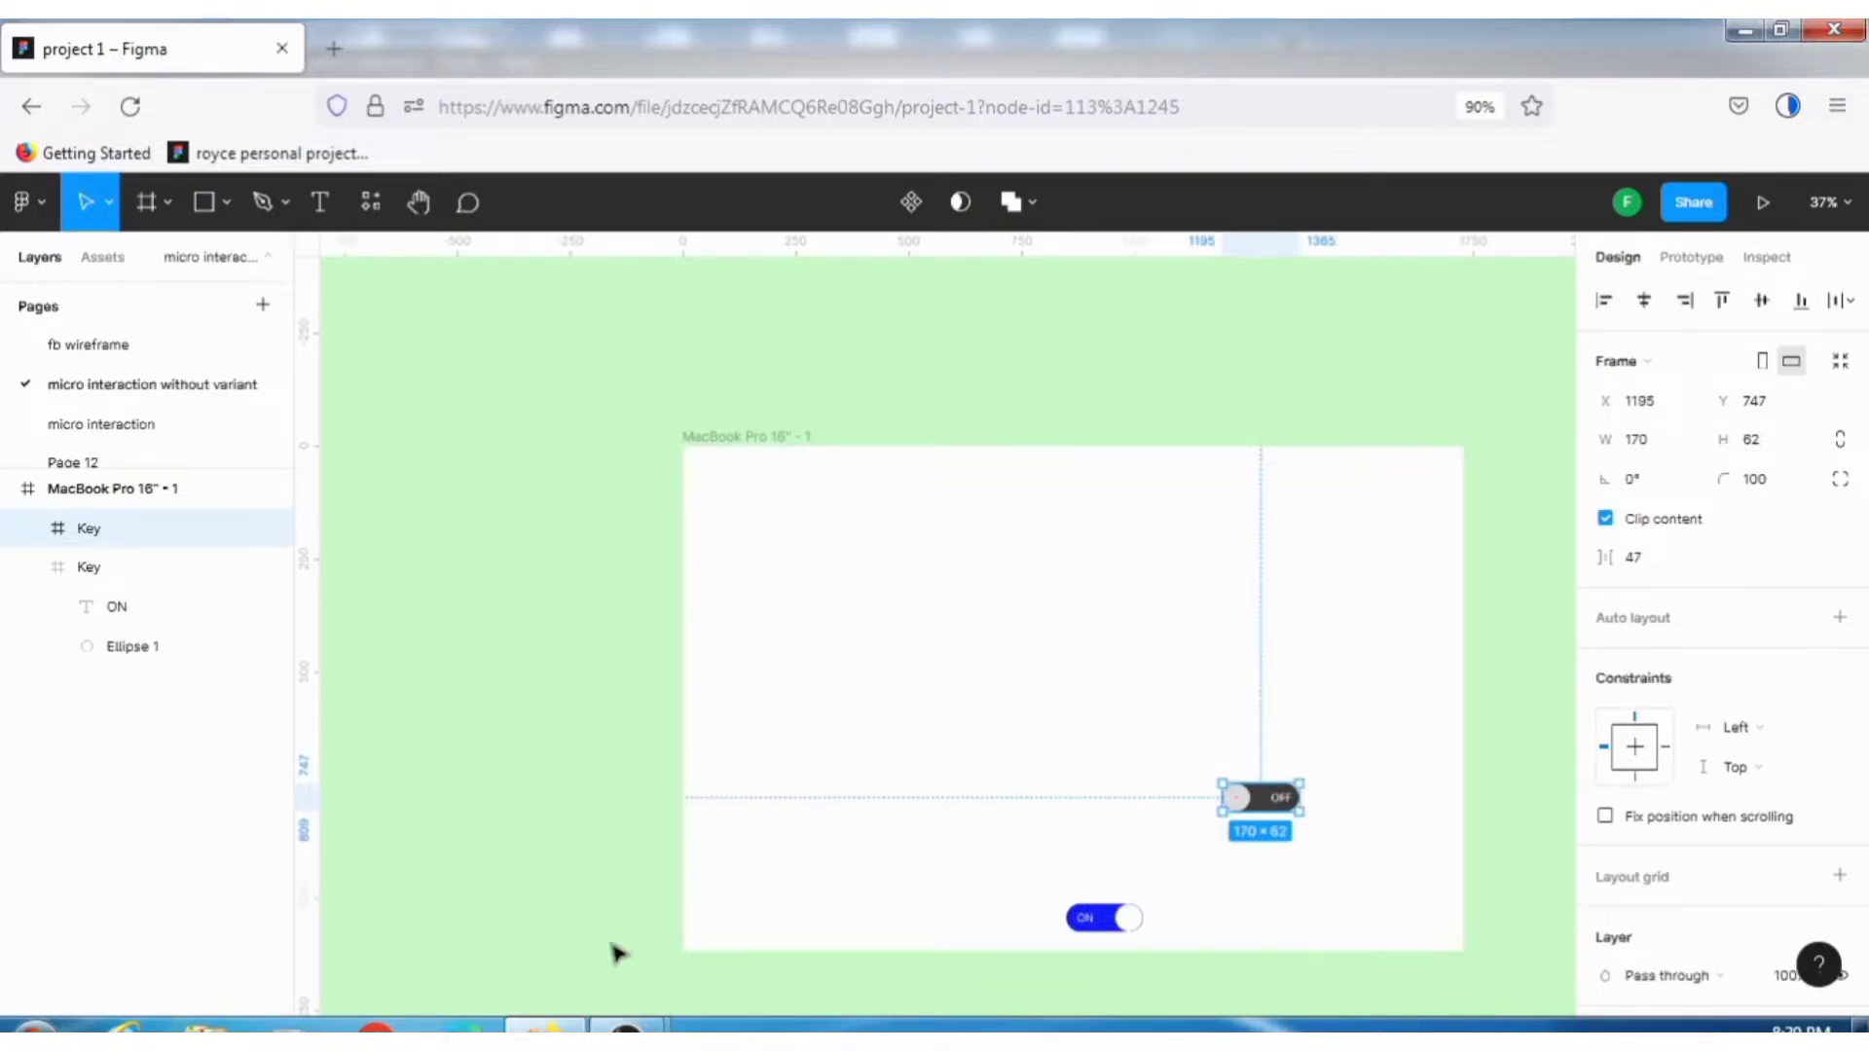
pyautogui.hotkey('ctrl', 'd')
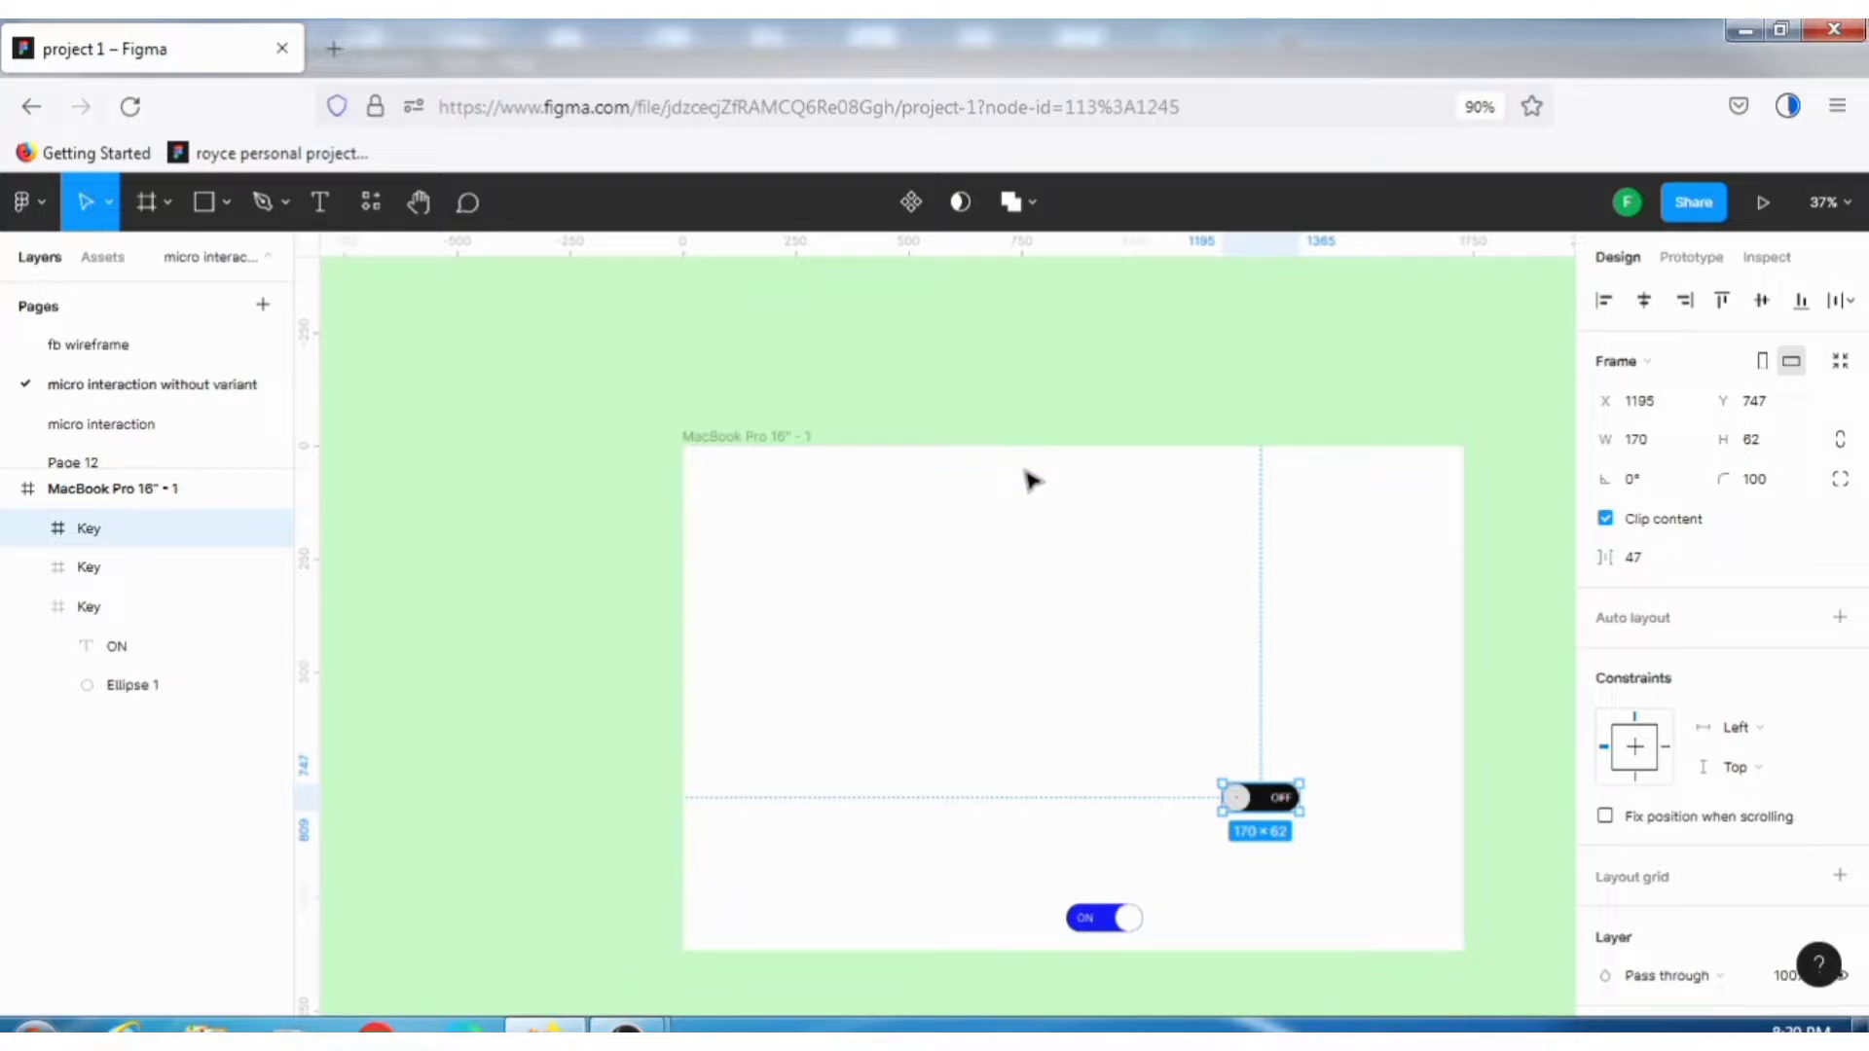
# - Duplicate the MacBook Pro 16" frame with its toggles beside the original
pyautogui.hotkey('shift', '1')
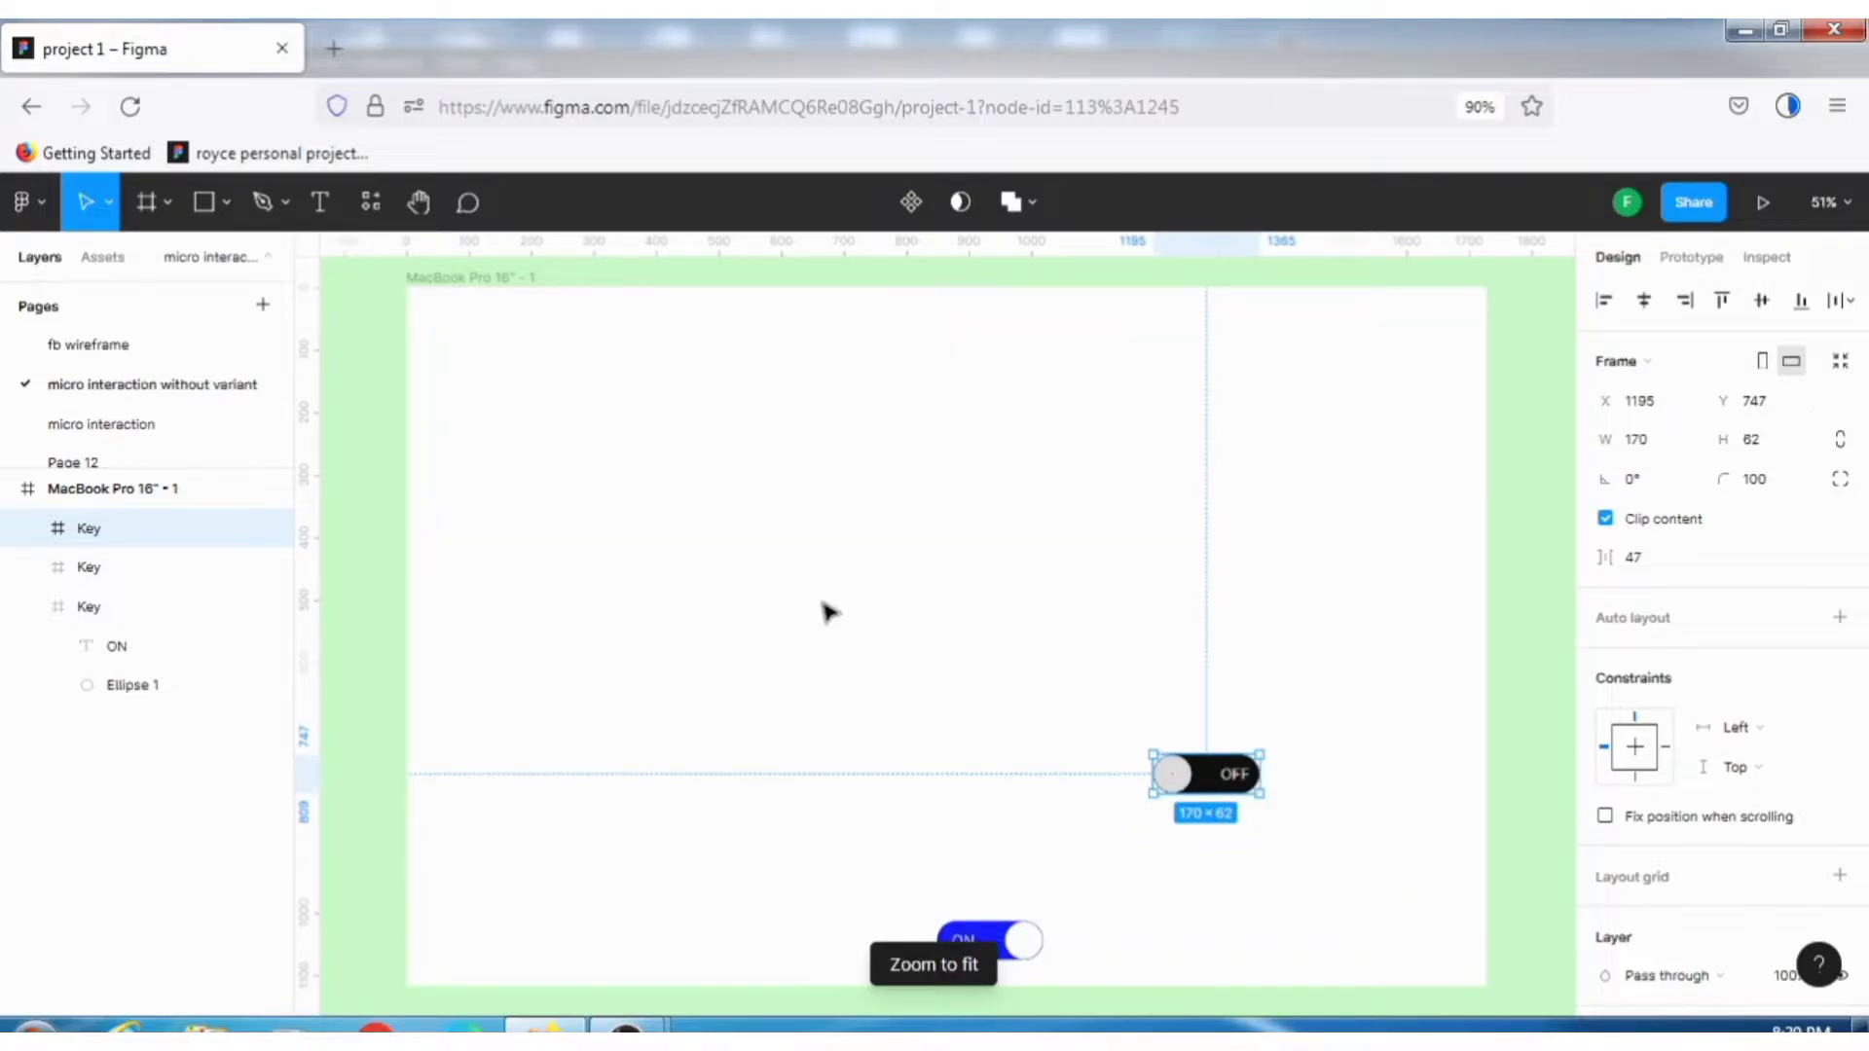
pyautogui.click(827, 611)
pyautogui.click(472, 282)
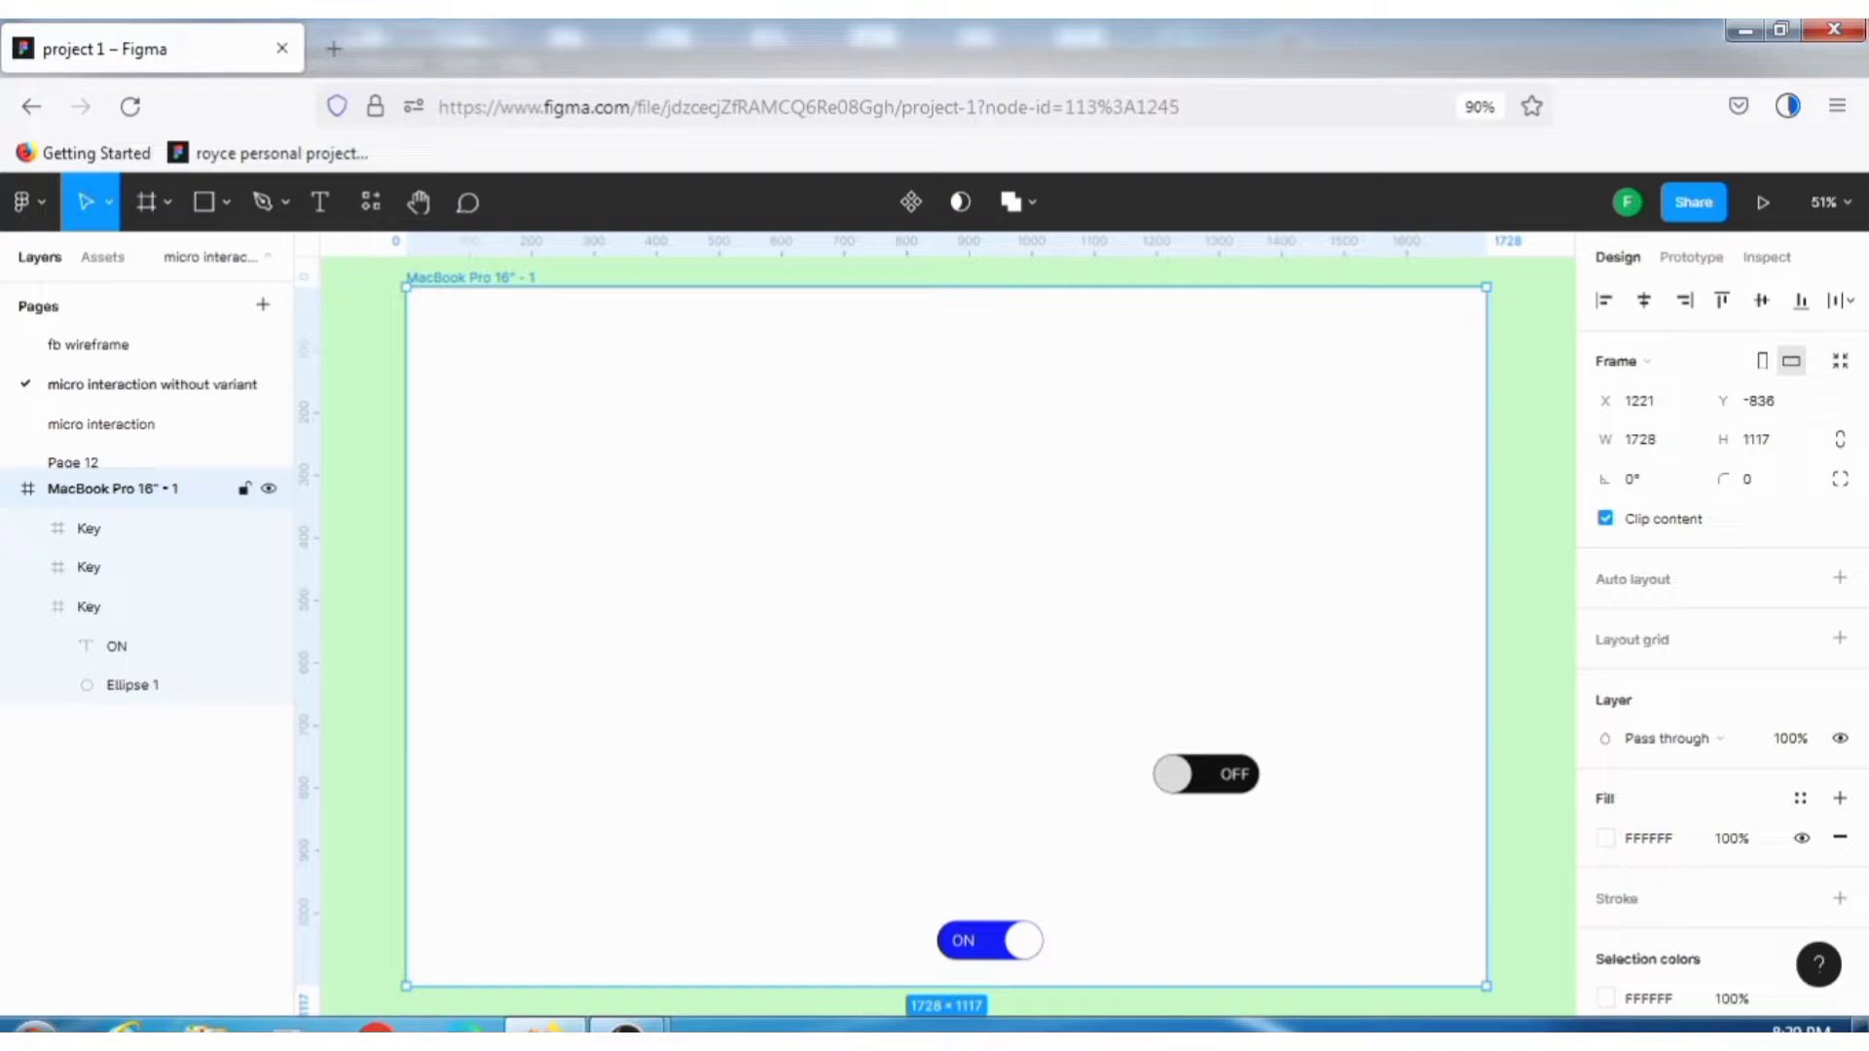
pyautogui.hotkey('ctrl', 'd')
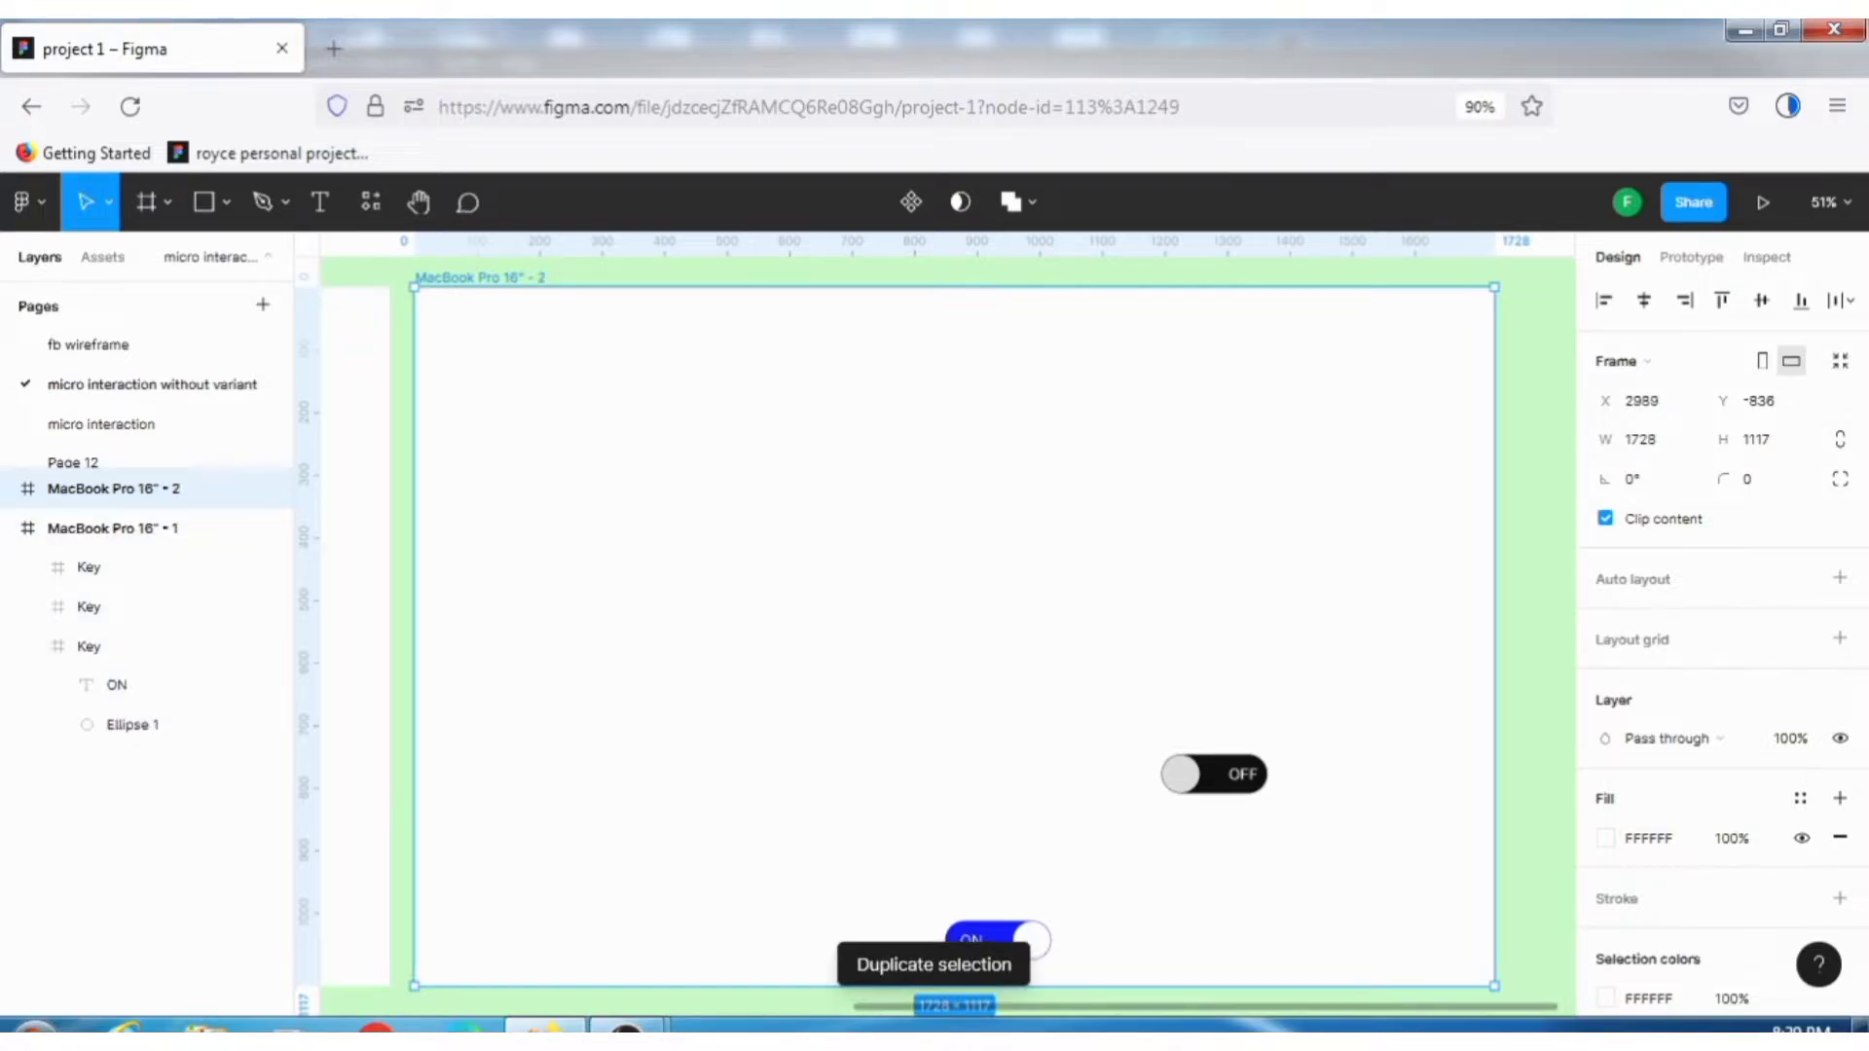
pyautogui.hotkey('shift', '1')
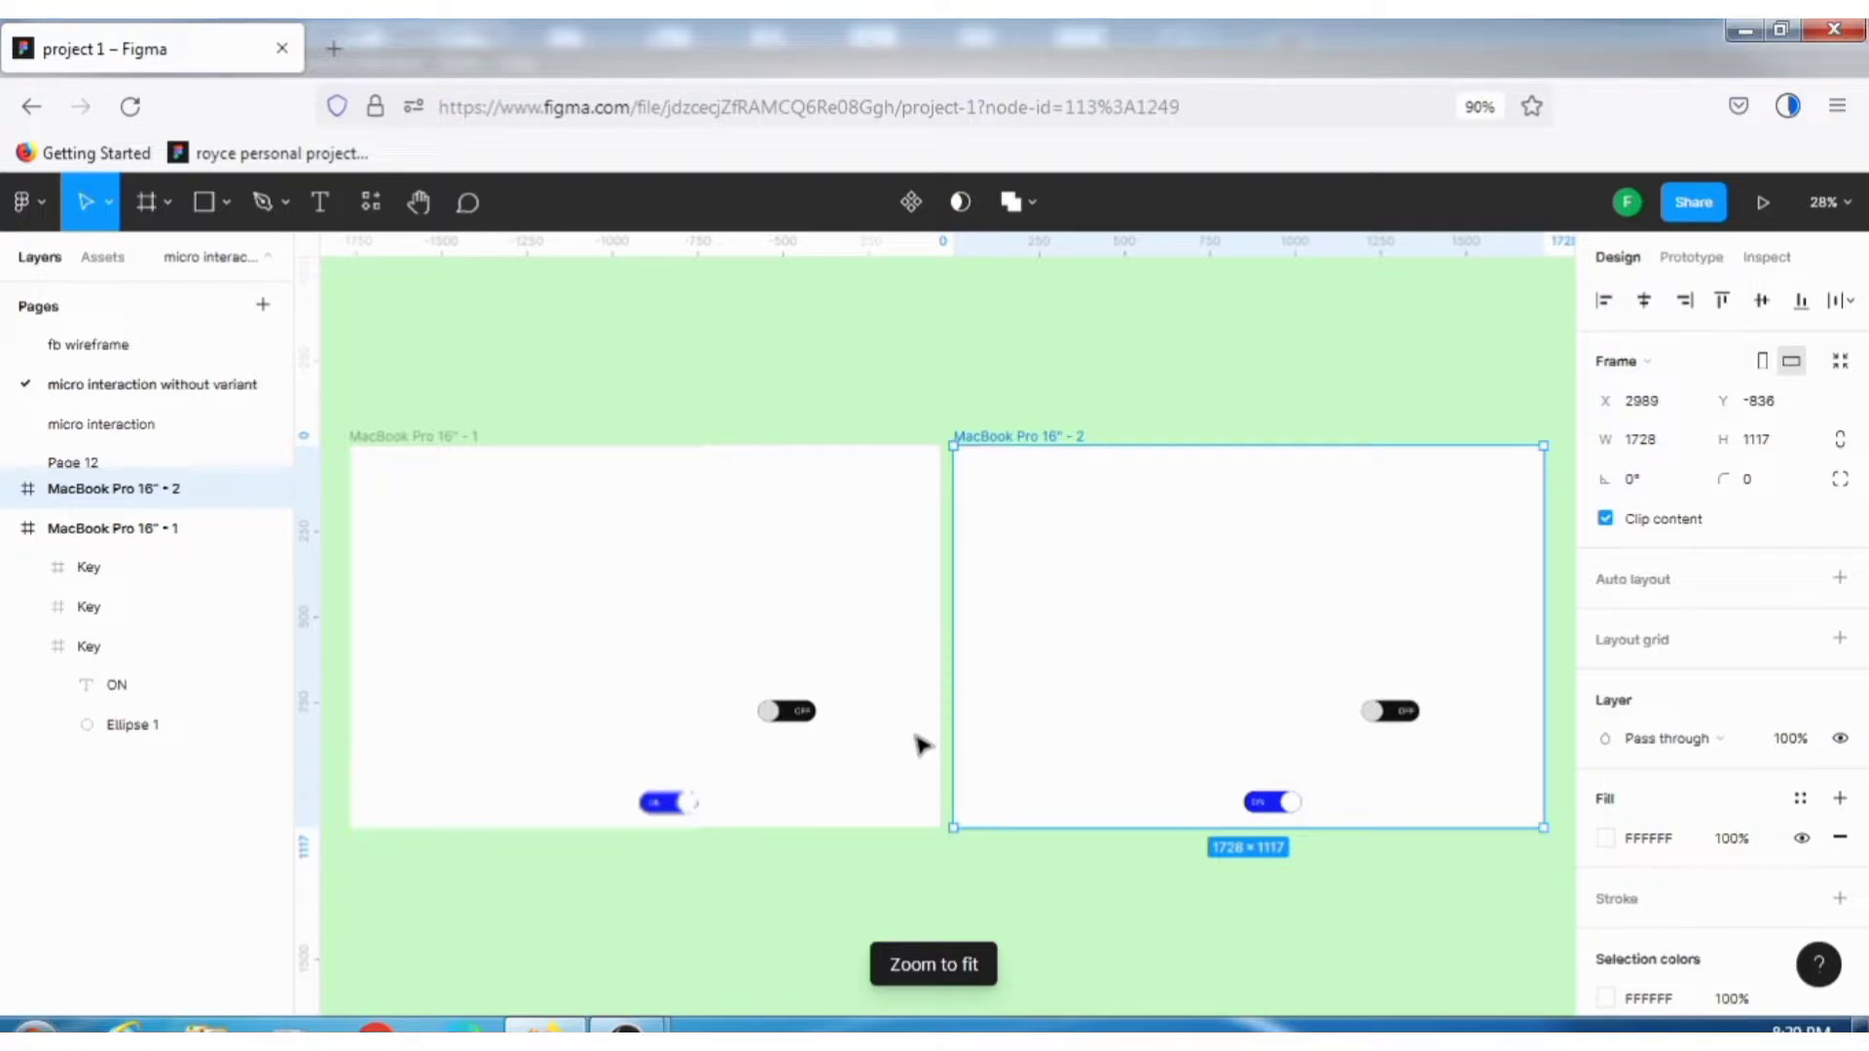
# - Delete the ON toggle from the second frame and both stacked OFF toggles from the first frame
pyautogui.click(786, 710)
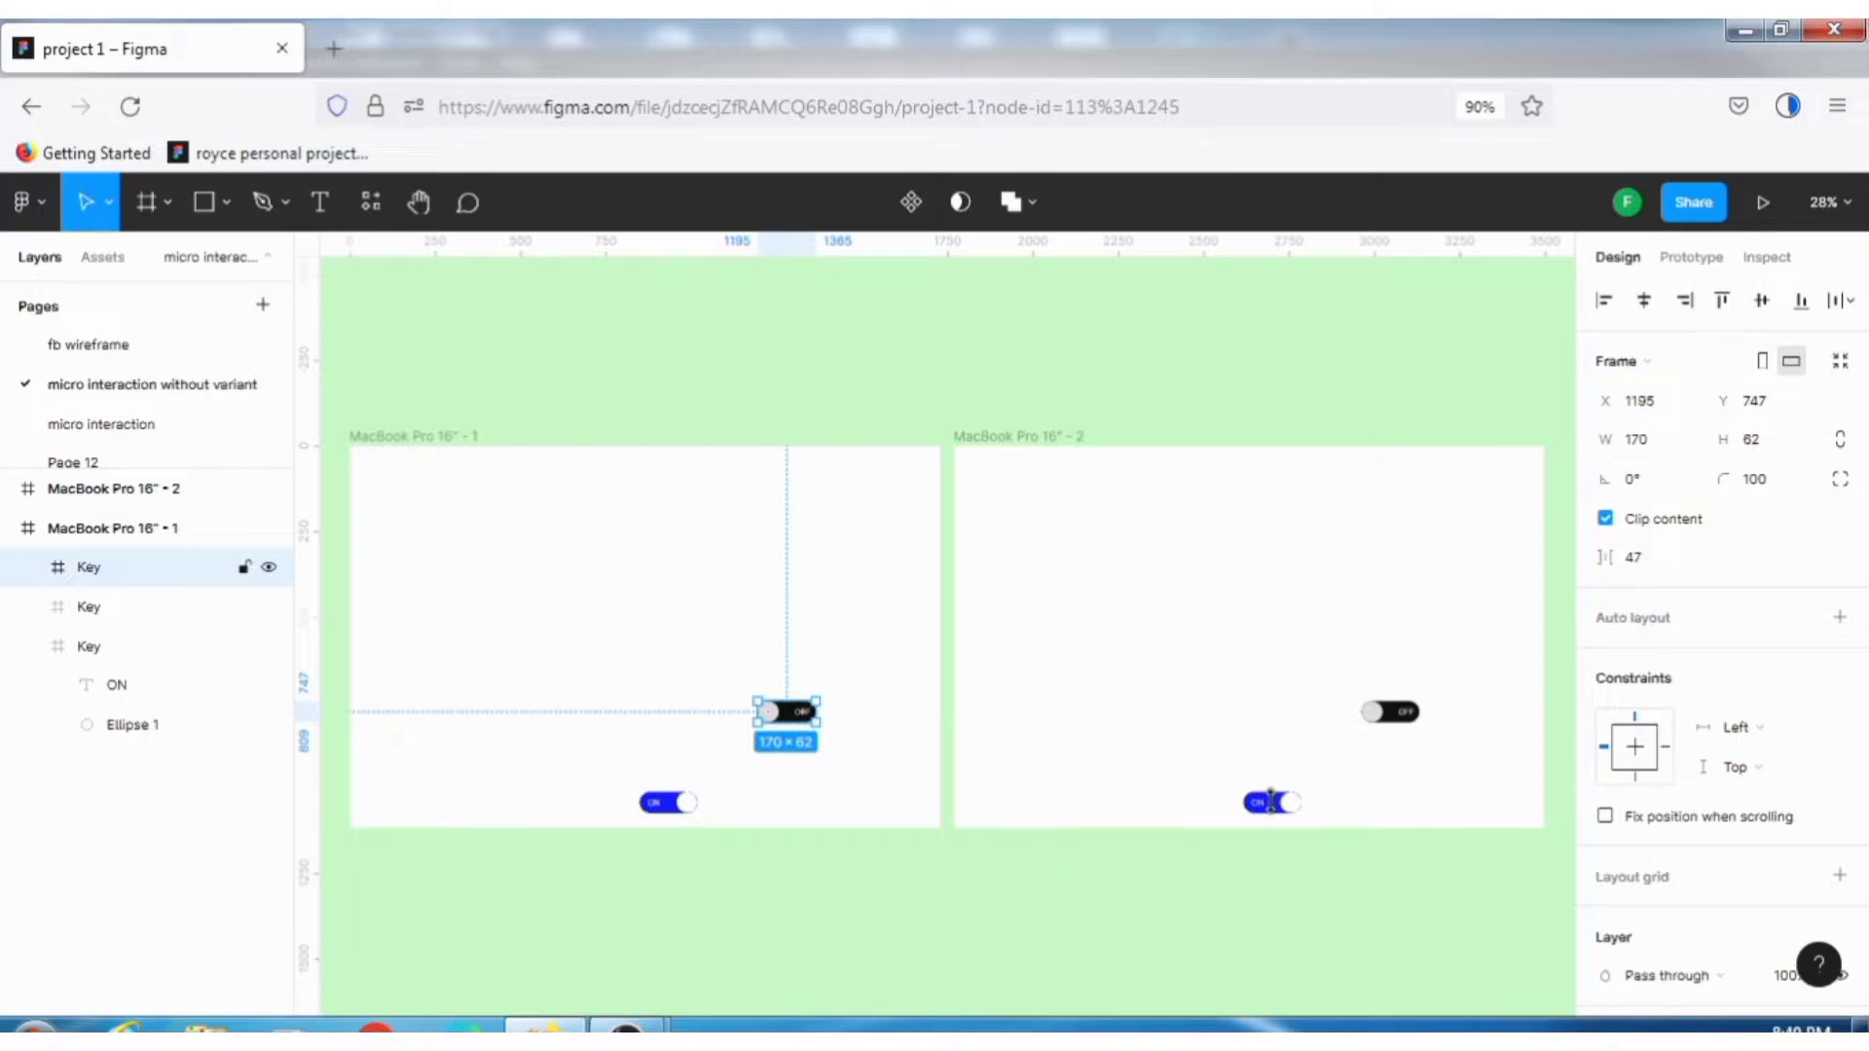
pyautogui.click(830, 779)
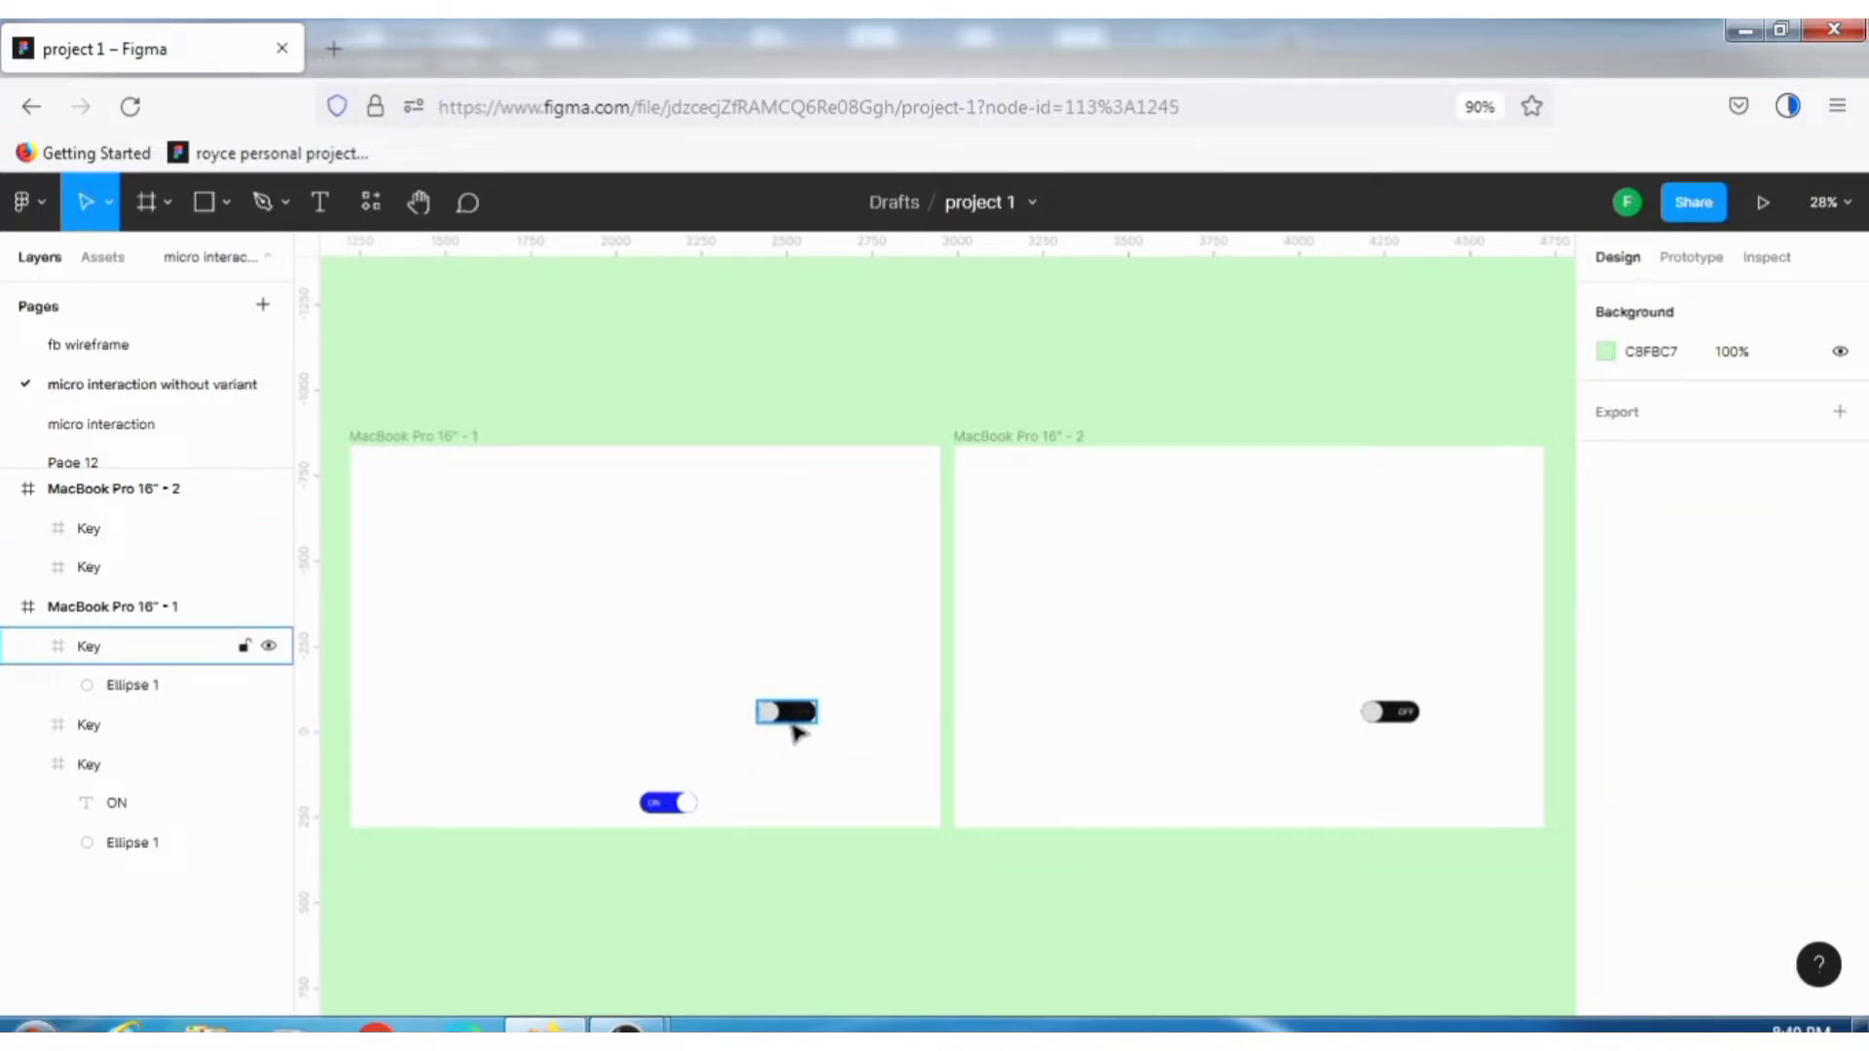
pyautogui.click(798, 713)
pyautogui.press('Delete')
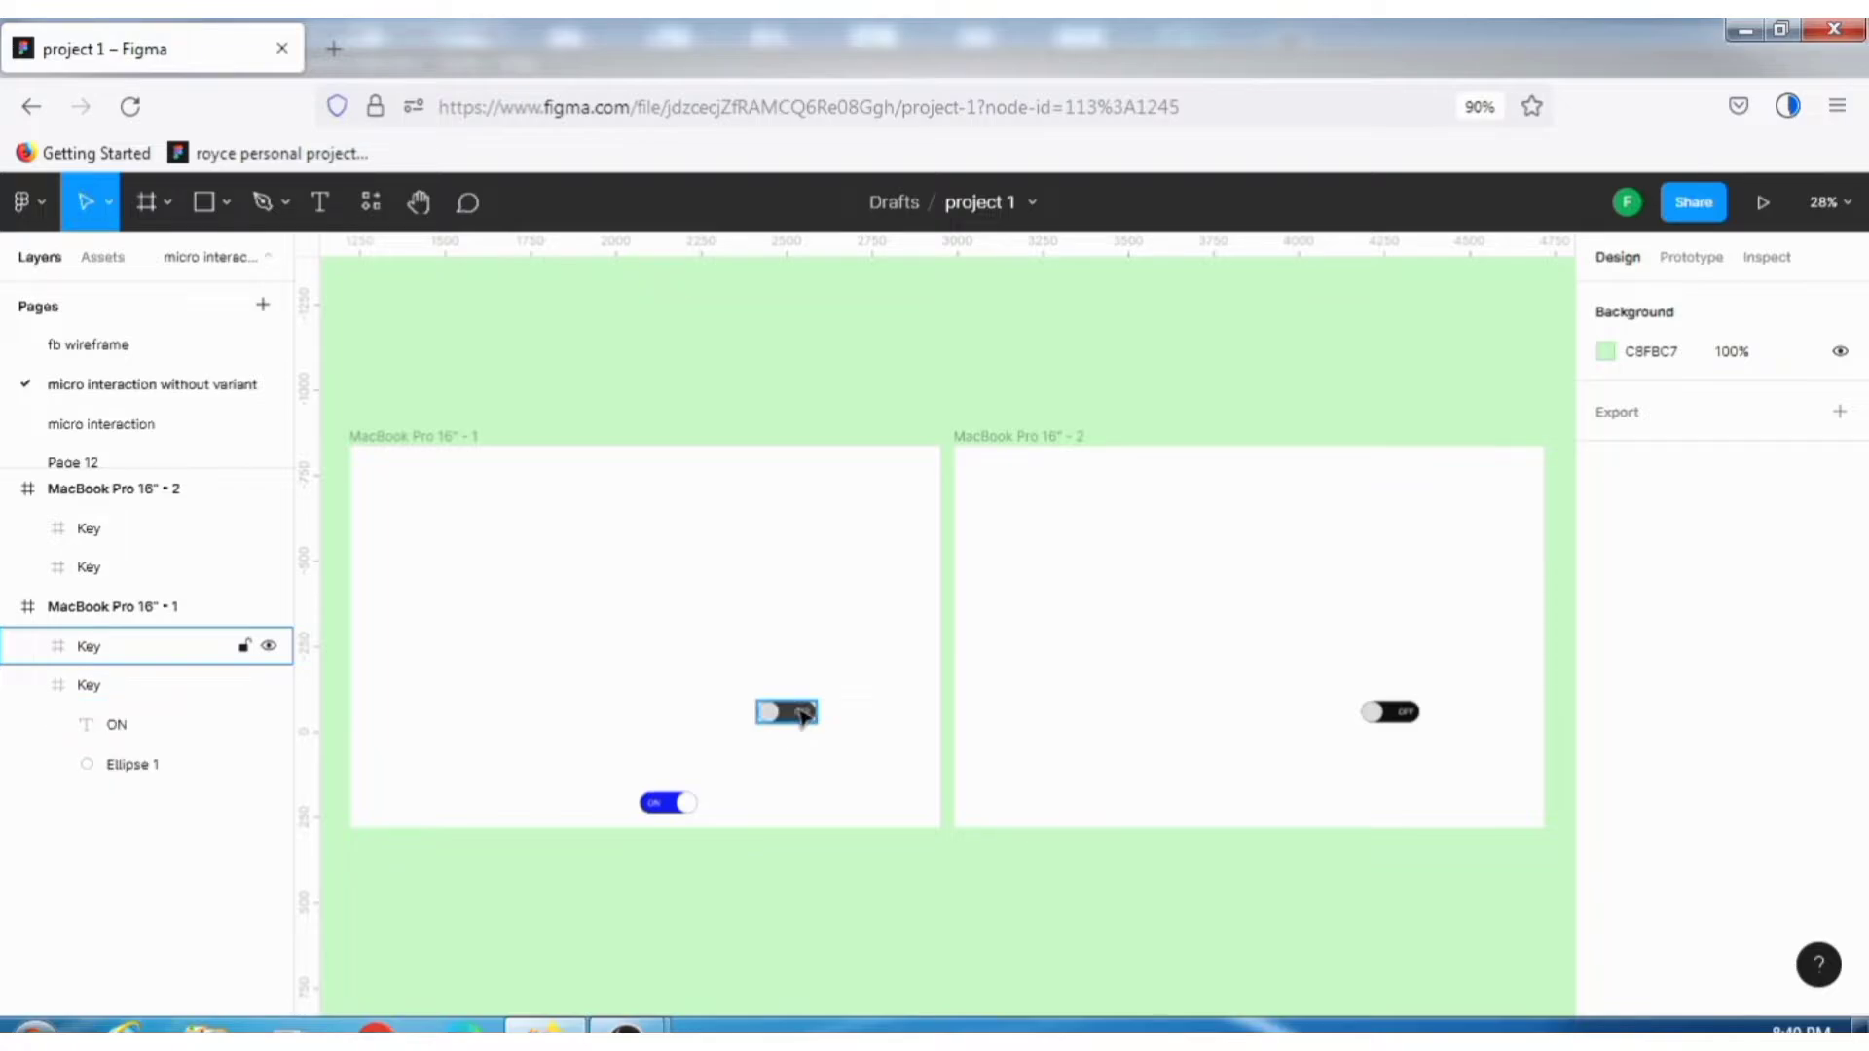
pyautogui.click(801, 718)
pyautogui.press('Delete')
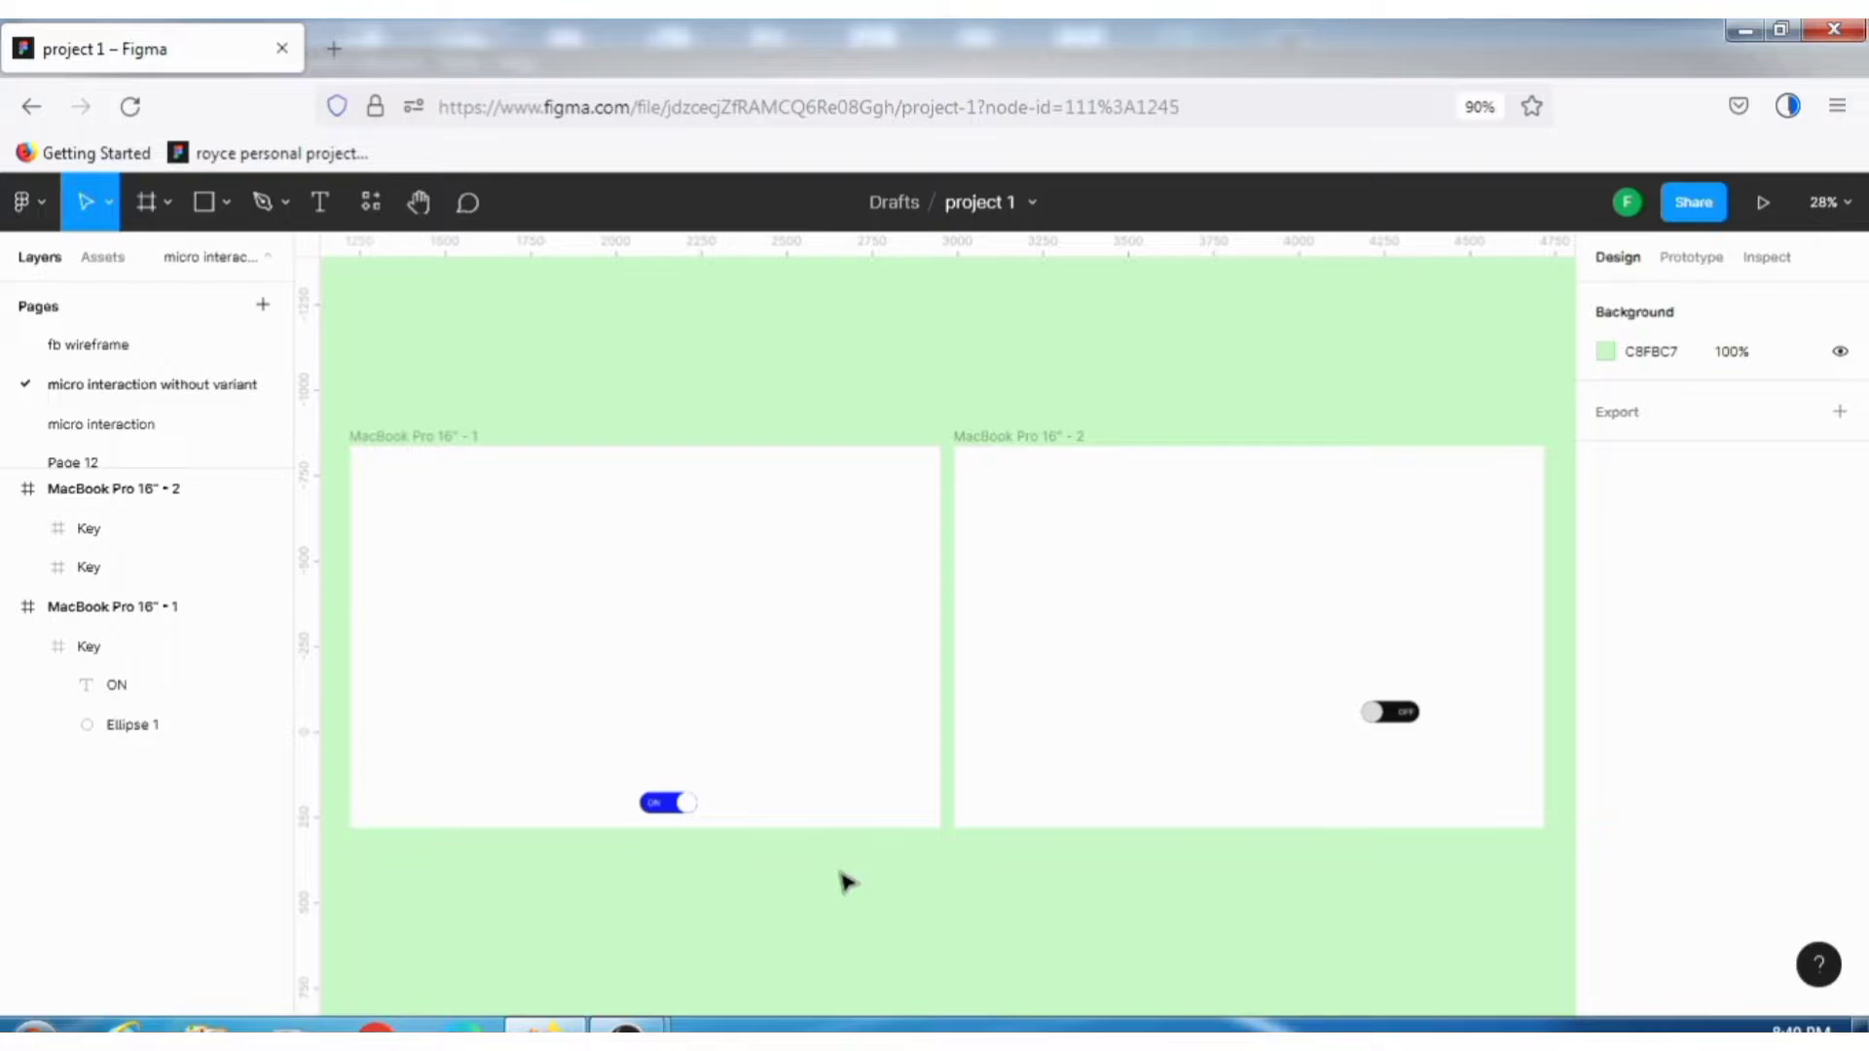
# - Move one OFF toggle in the second frame to about X 746, Y 1006, and delete the leftover OFF copy
pyautogui.moveTo(1406, 712); pyautogui.dragTo(1235, 816)
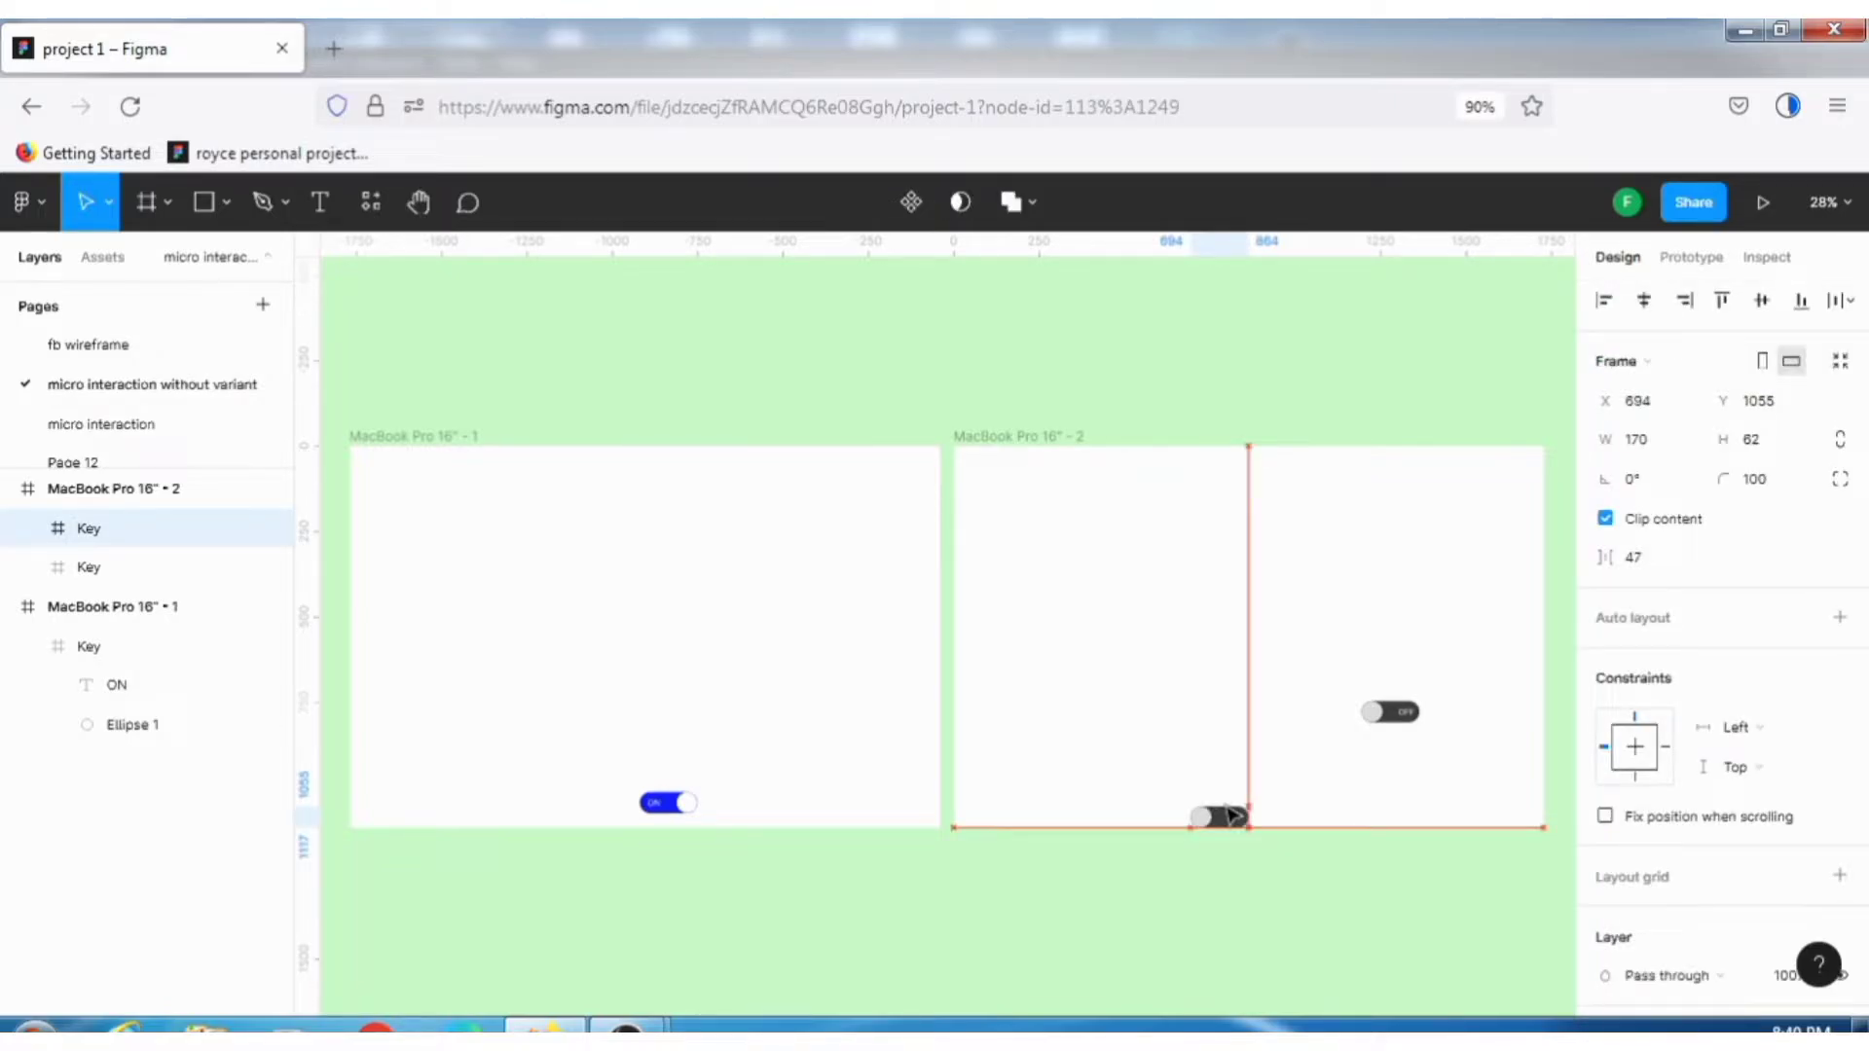
pyautogui.moveTo(1235, 815); pyautogui.dragTo(1252, 800)
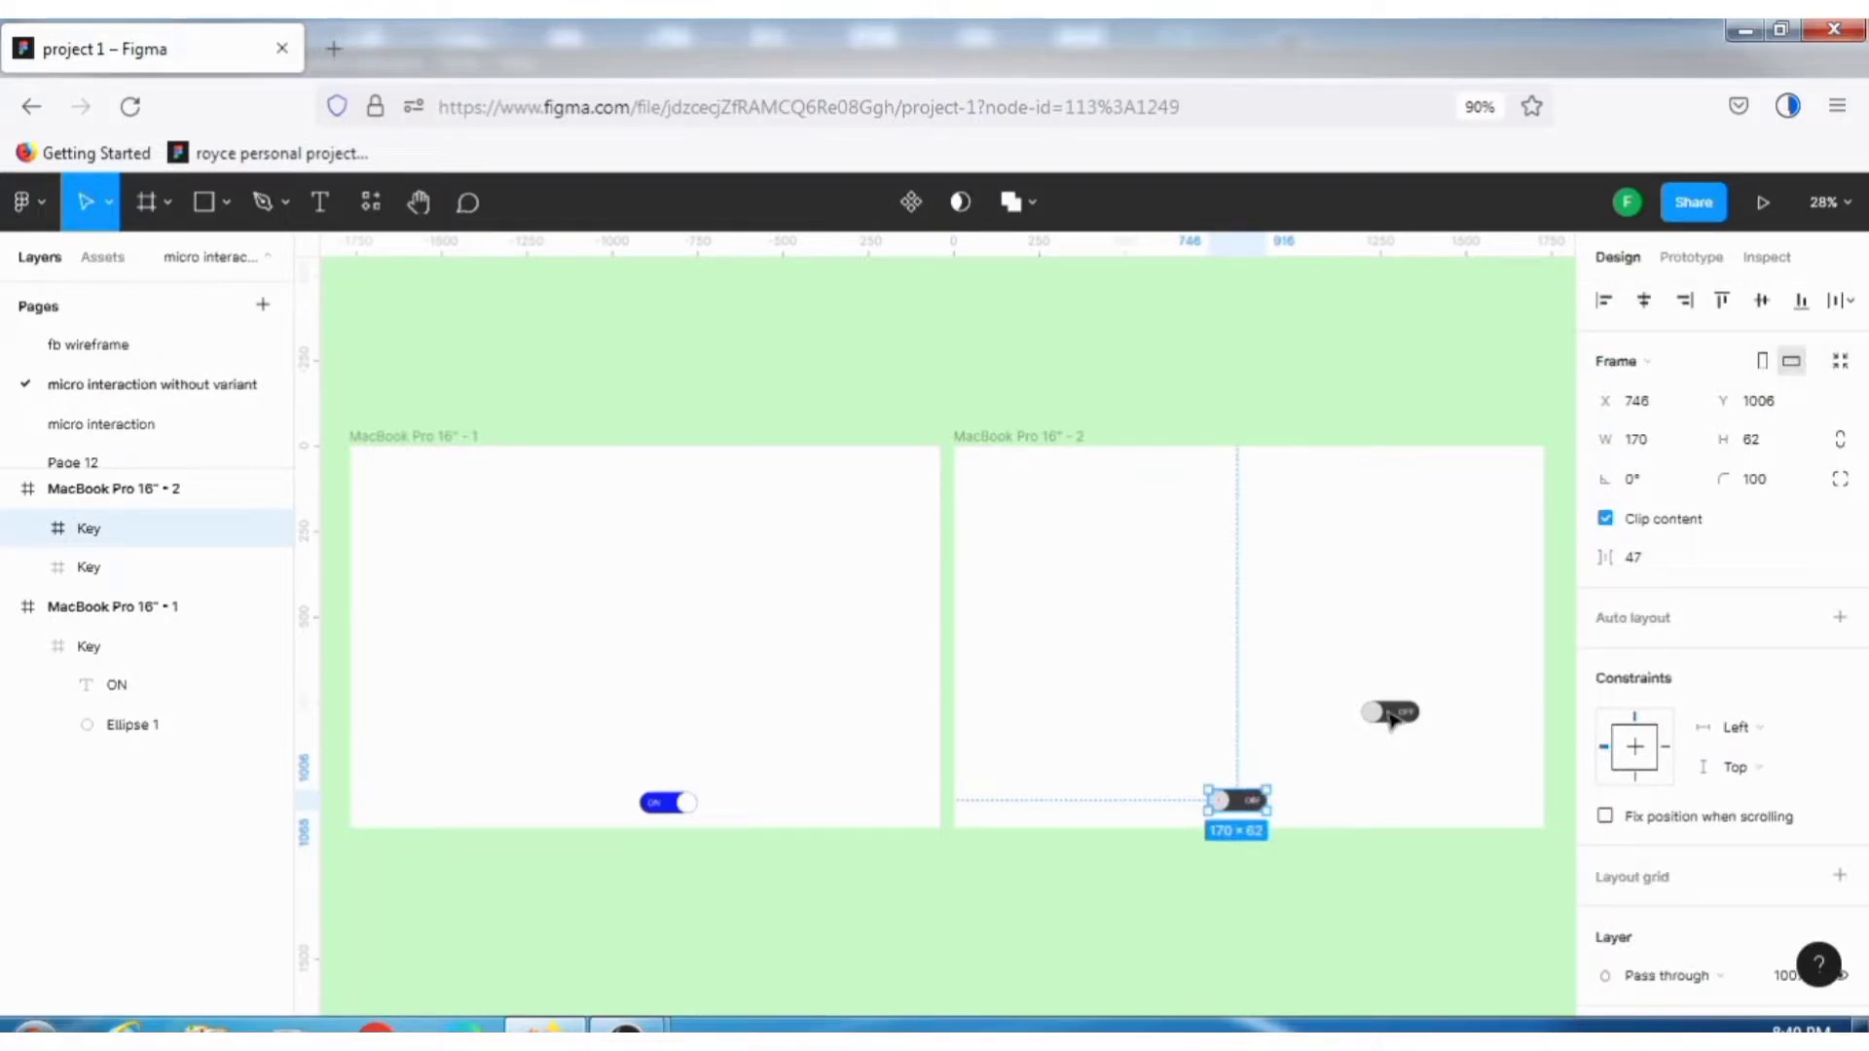
pyautogui.doubleClick(1375, 713)
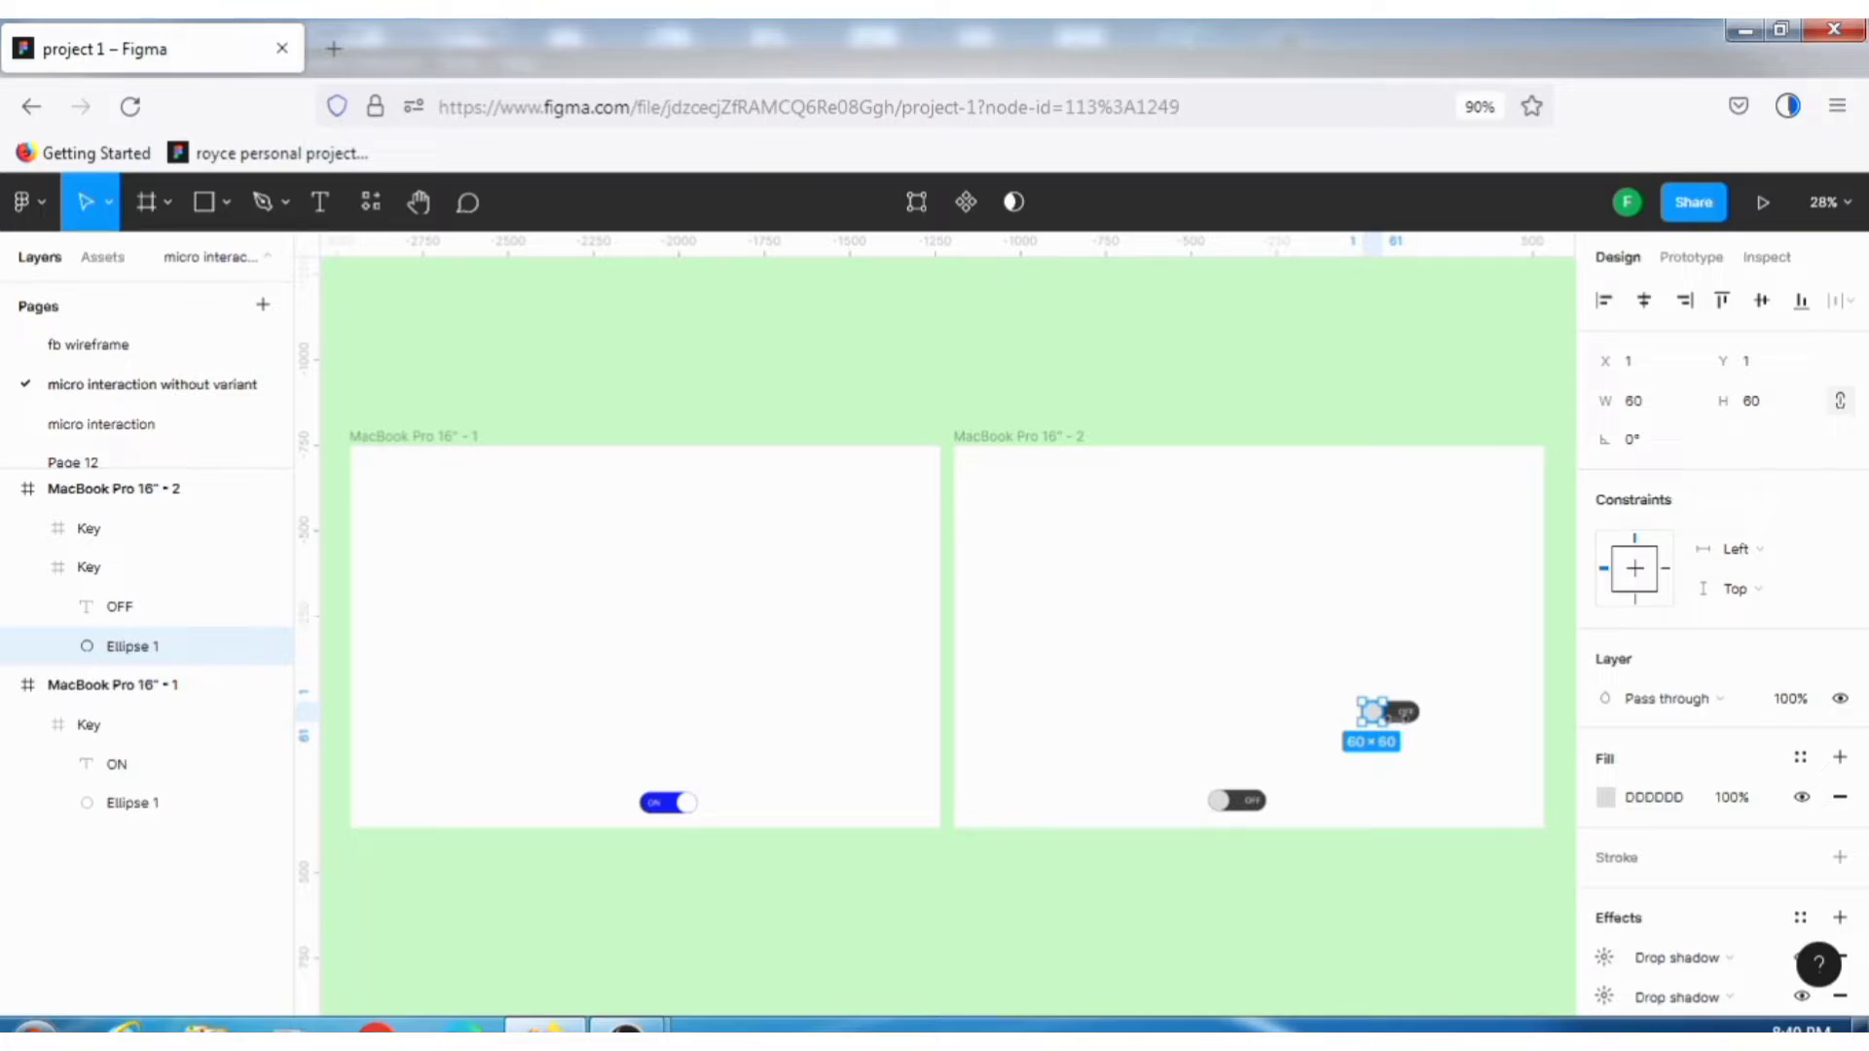
pyautogui.press('Delete')
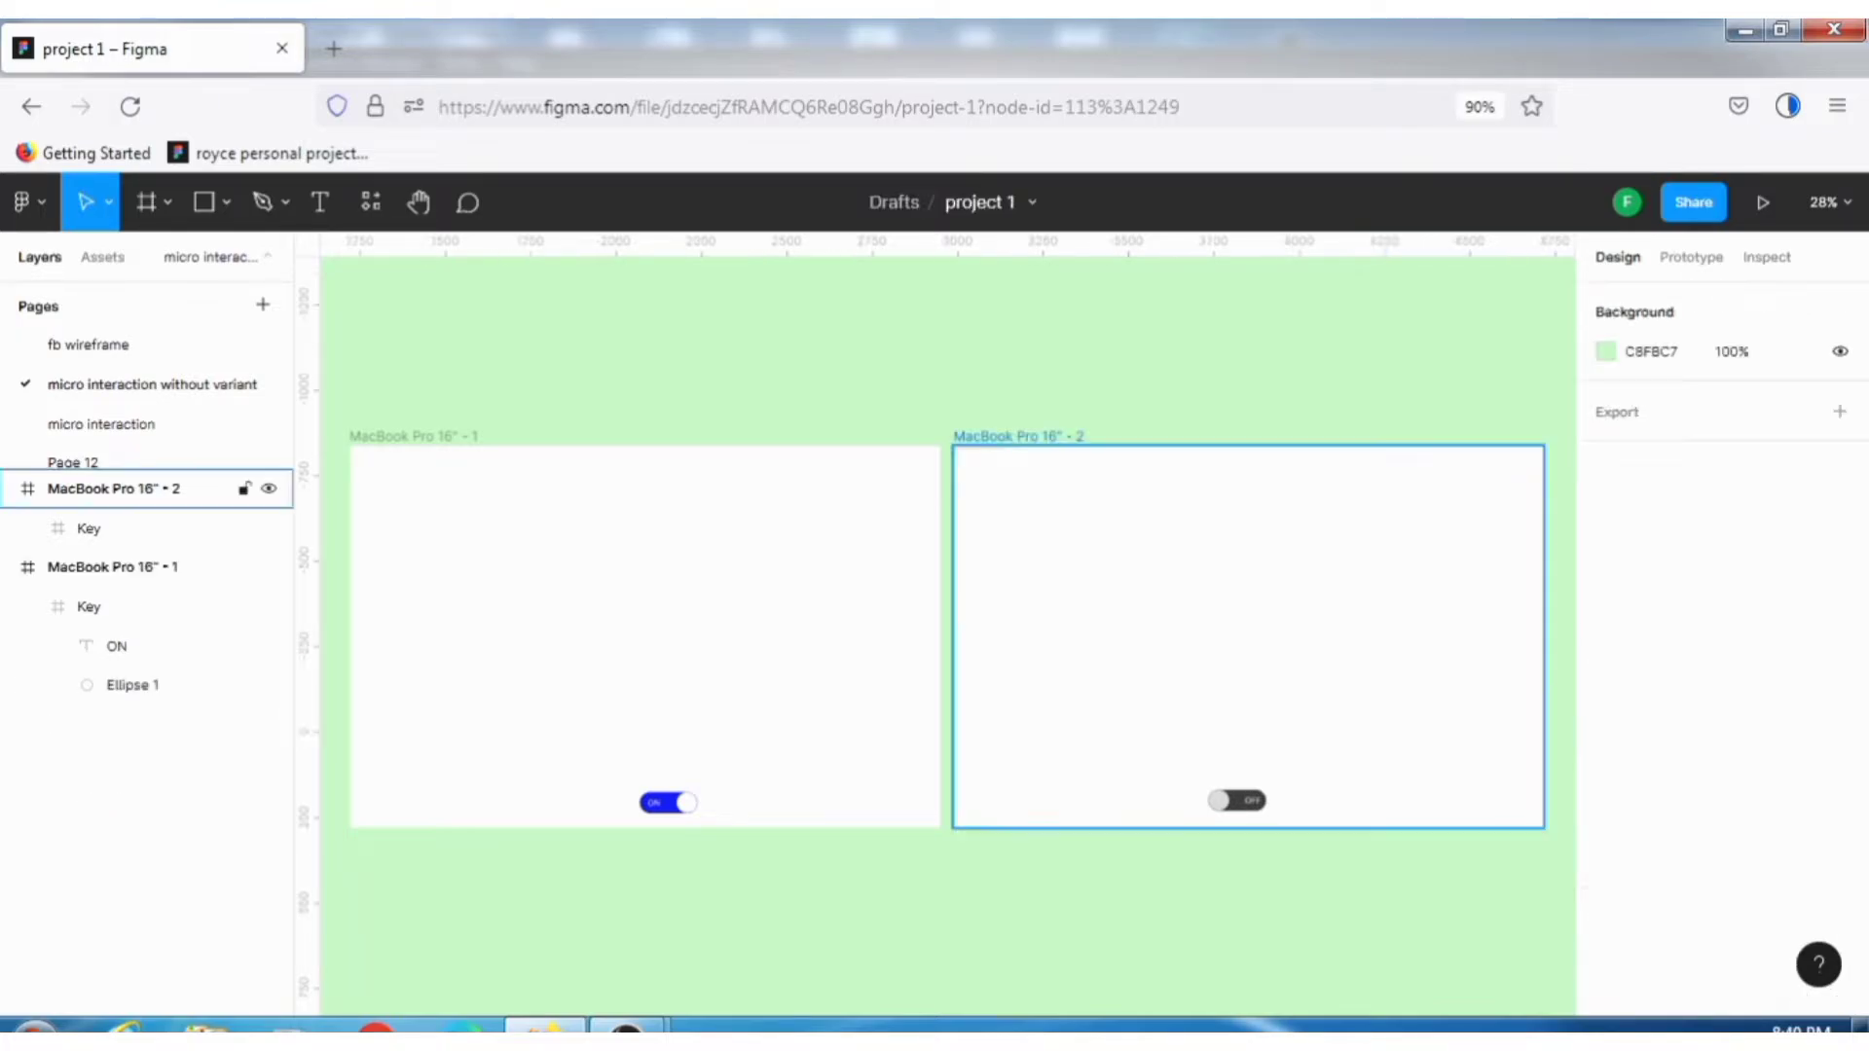
# - Center the OFF toggle horizontally in the second frame and the ON toggle horizontally in the first frame
pyautogui.click(114, 488)
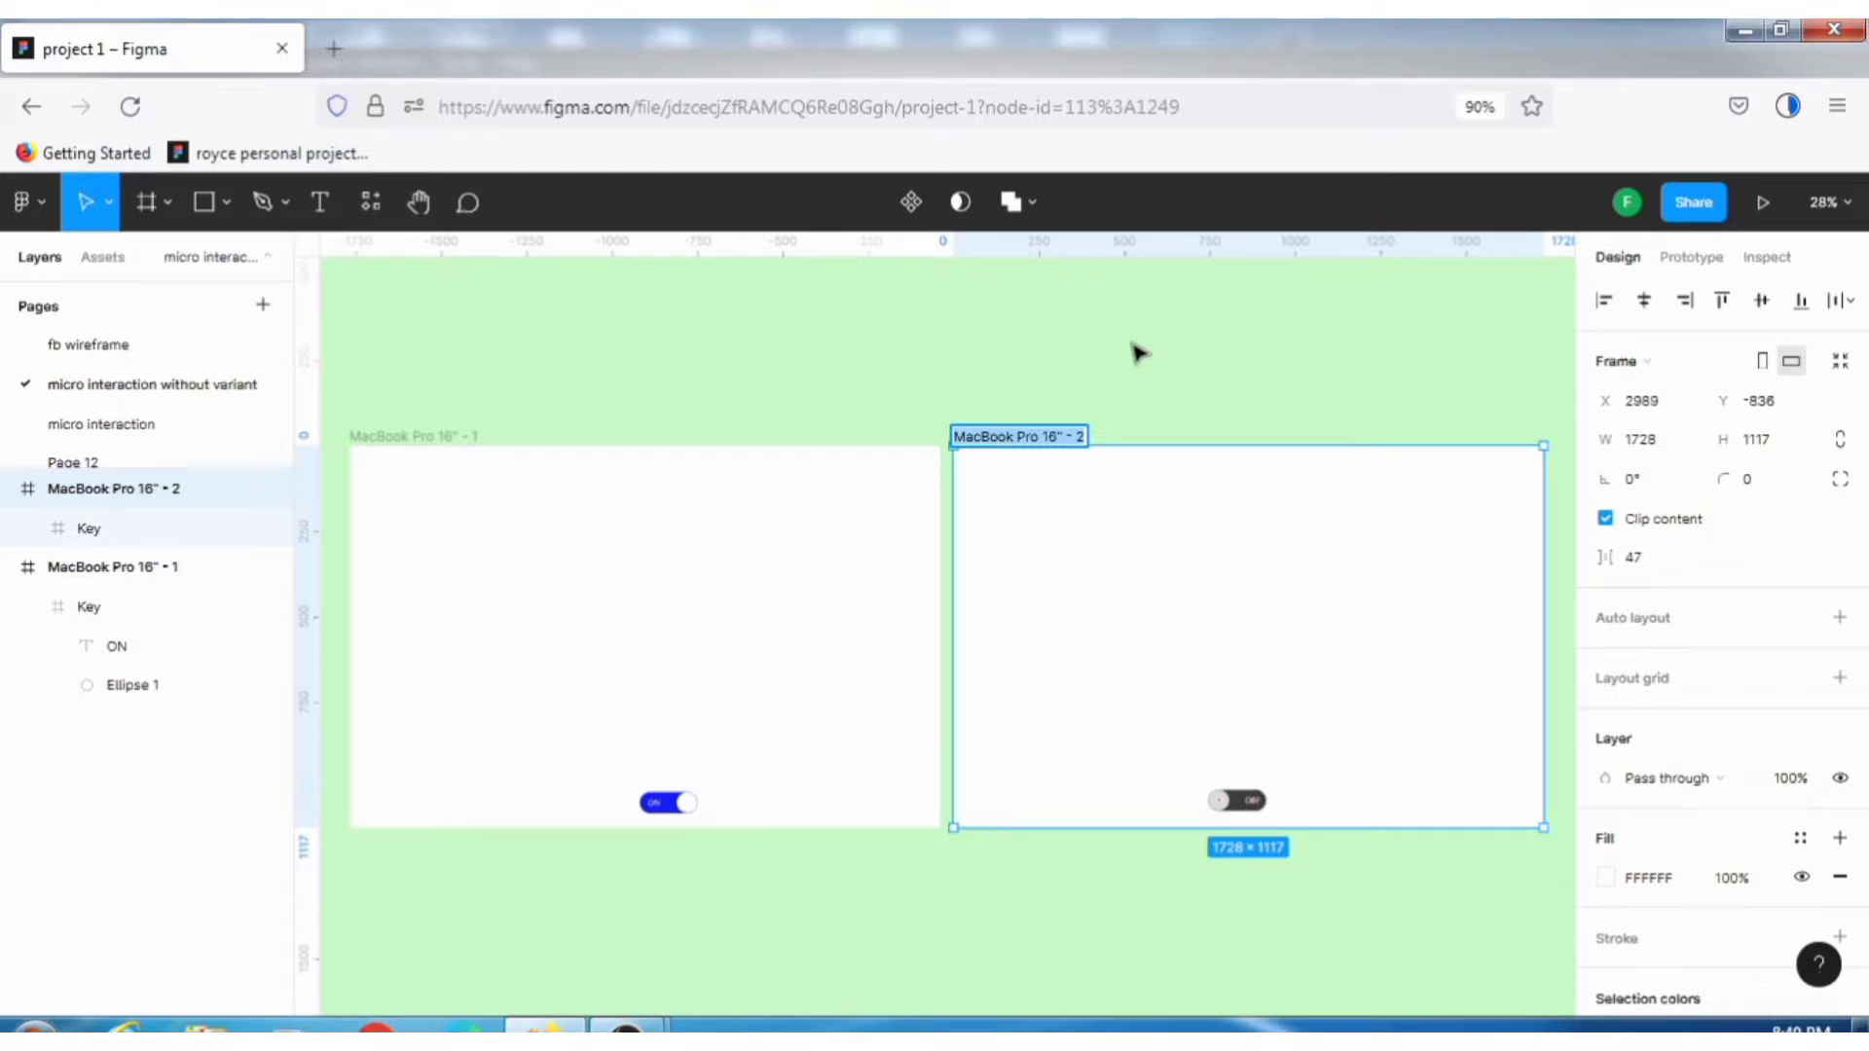
pyautogui.click(1235, 810)
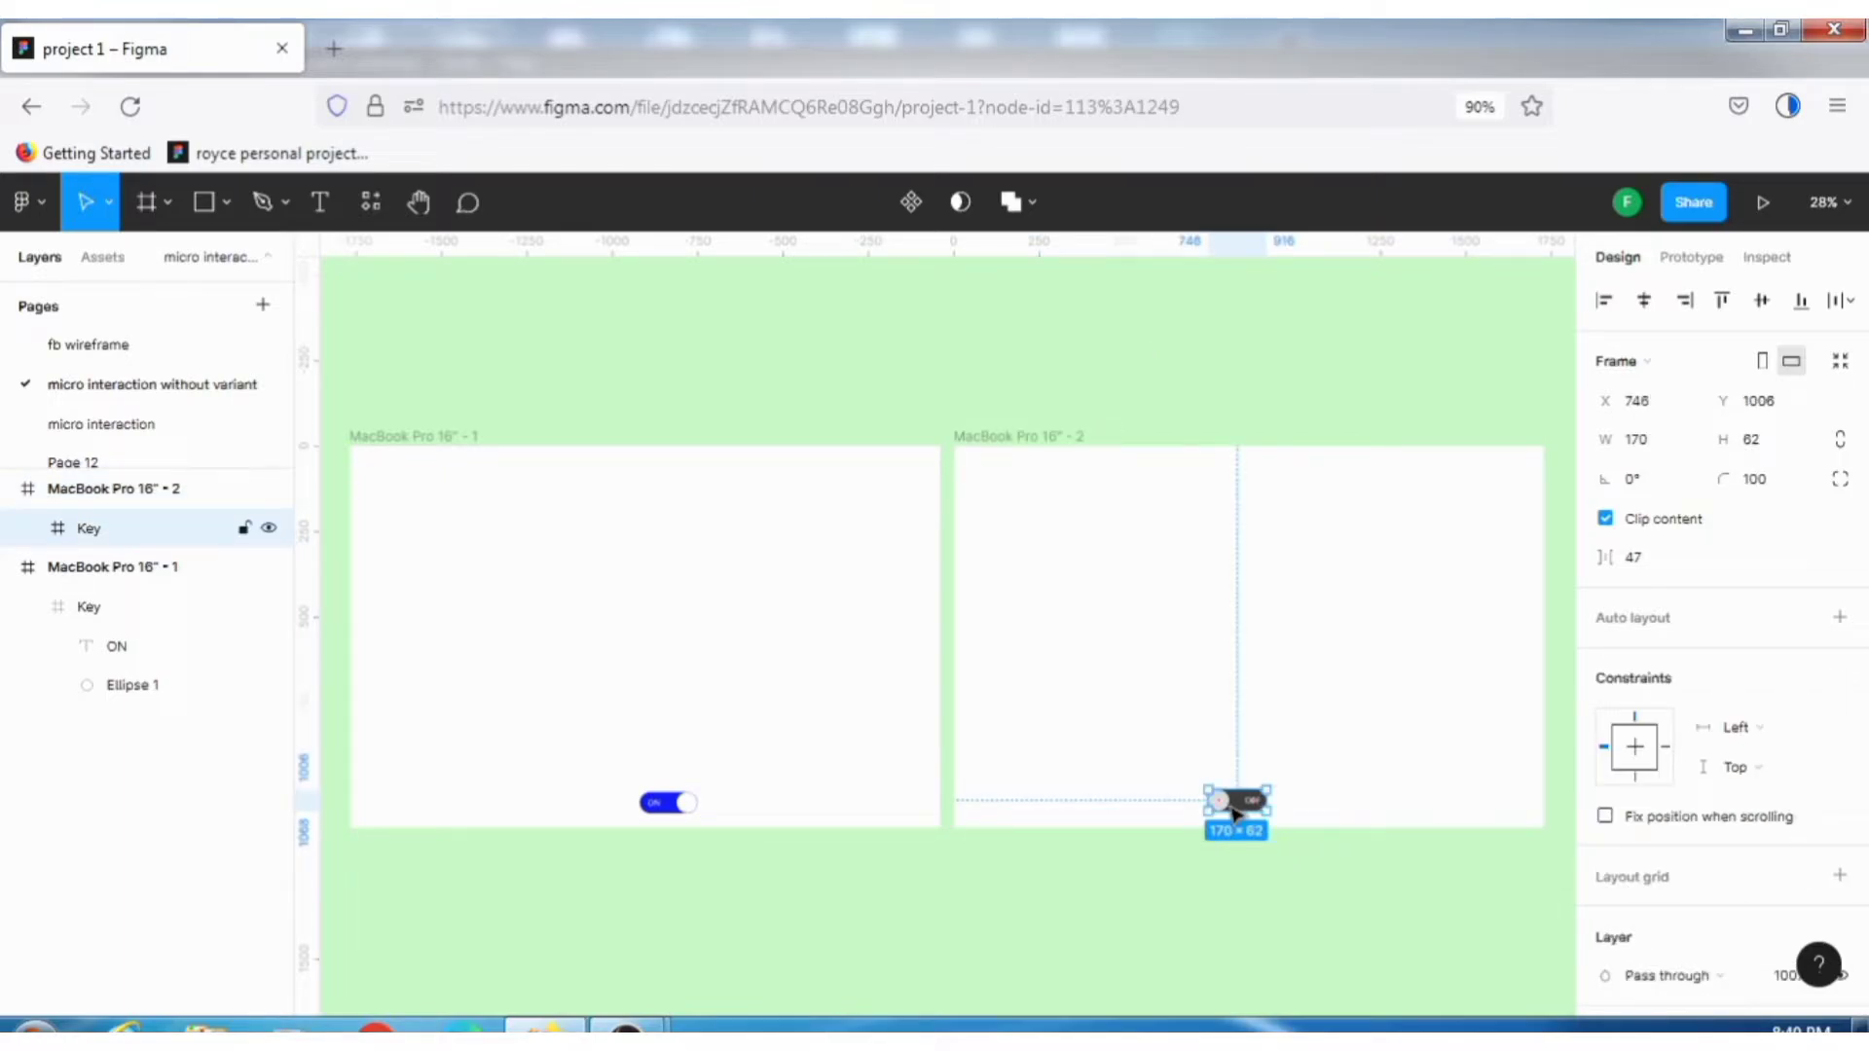
pyautogui.press('Escape')
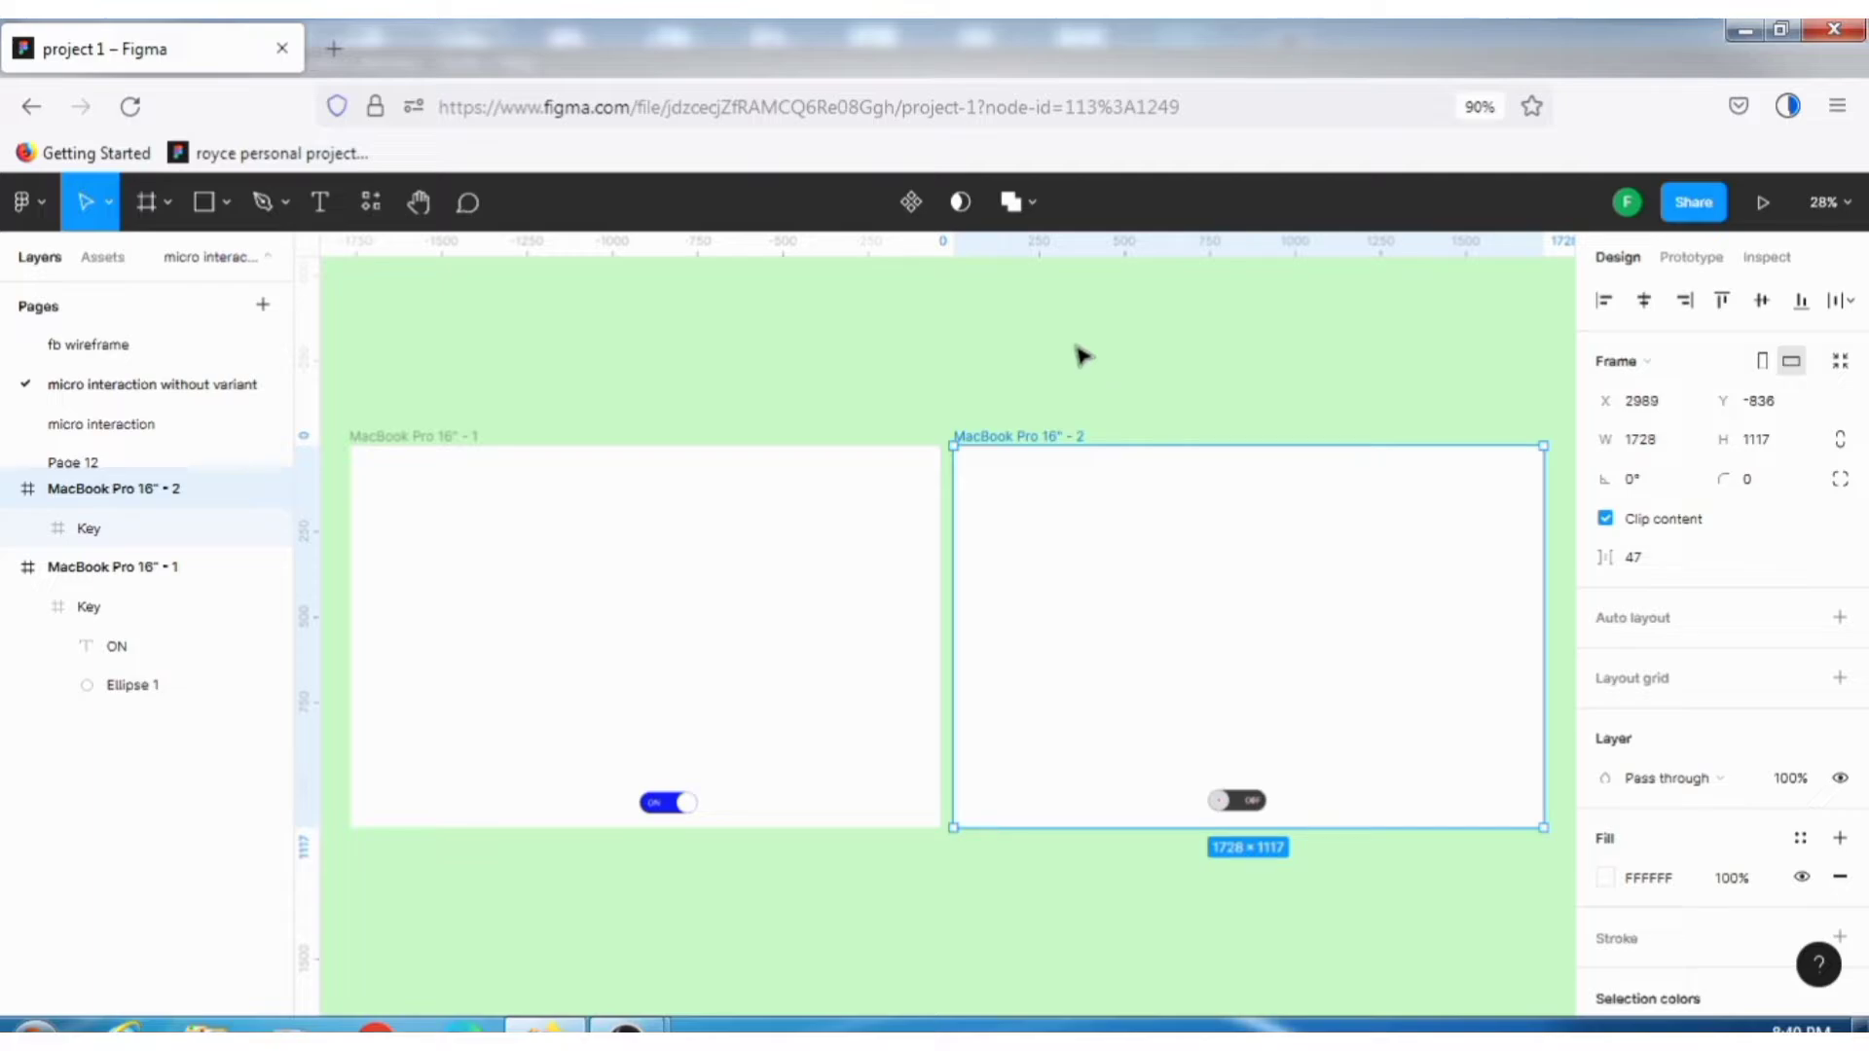
pyautogui.click(457, 436)
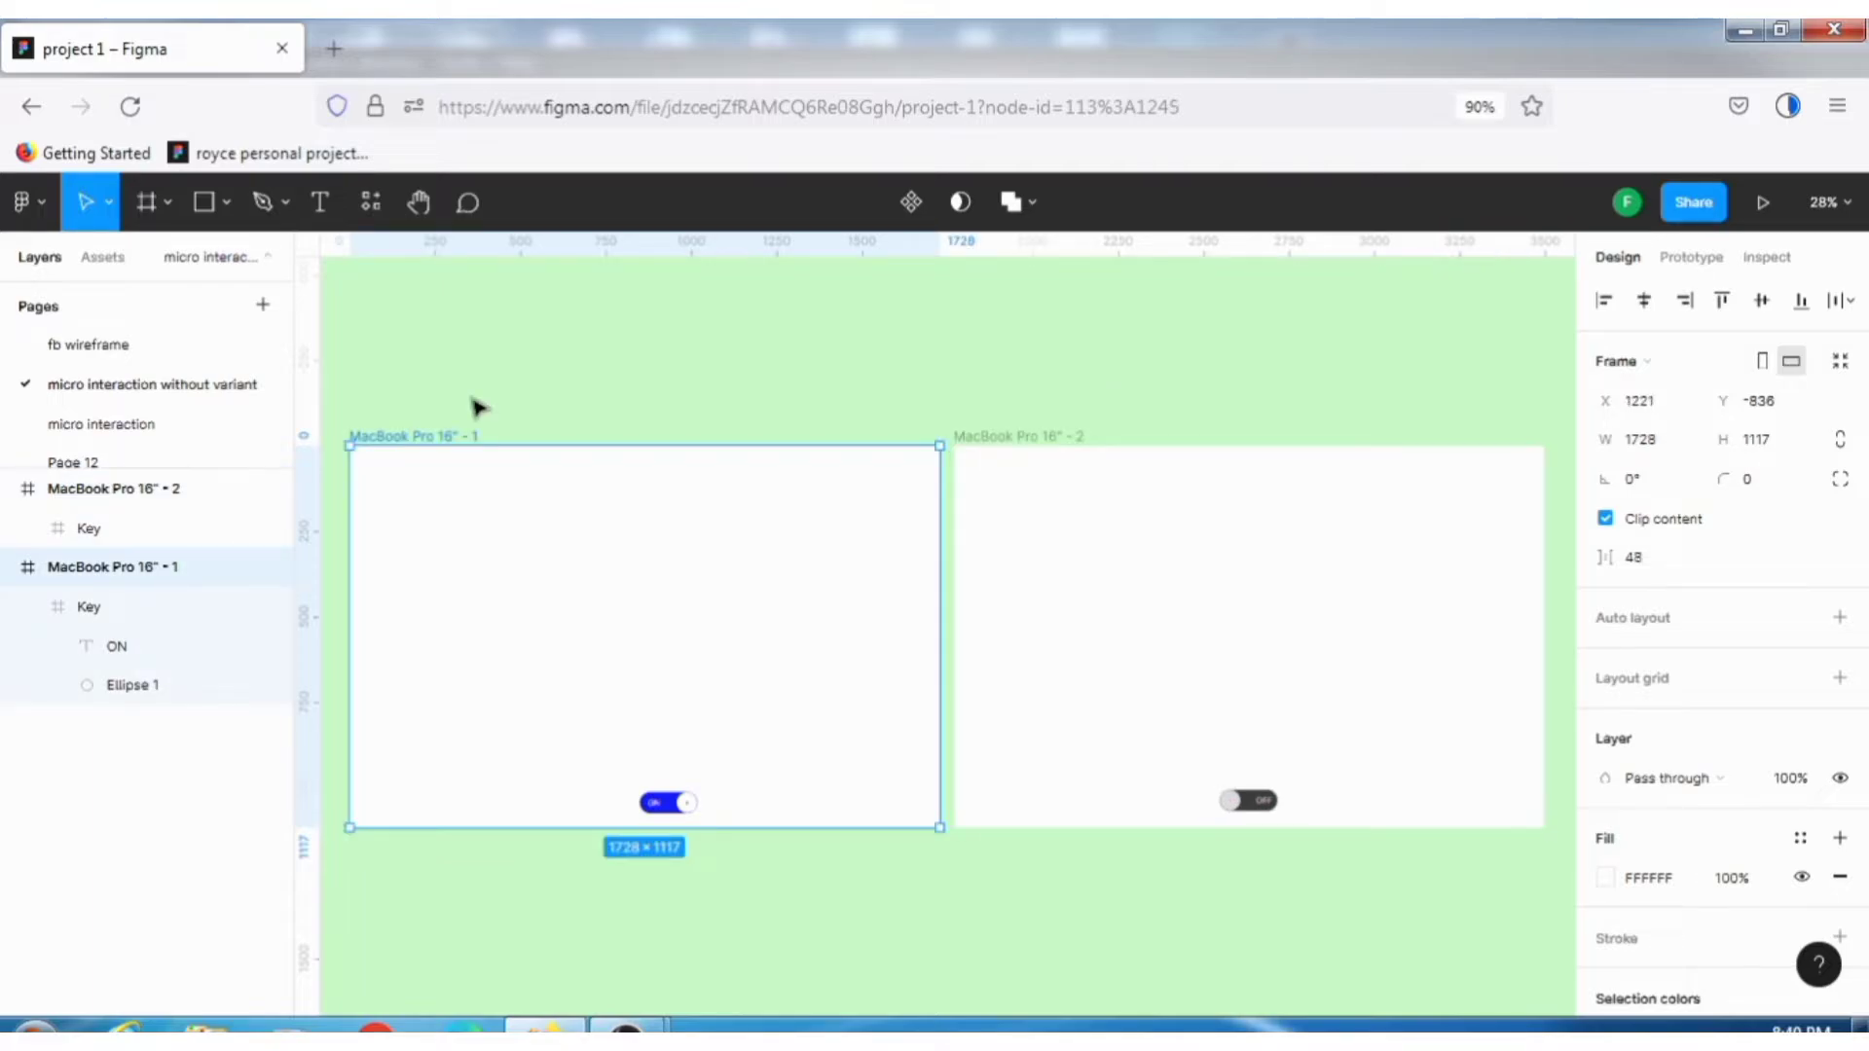
pyautogui.hotkey('alt', 'h')
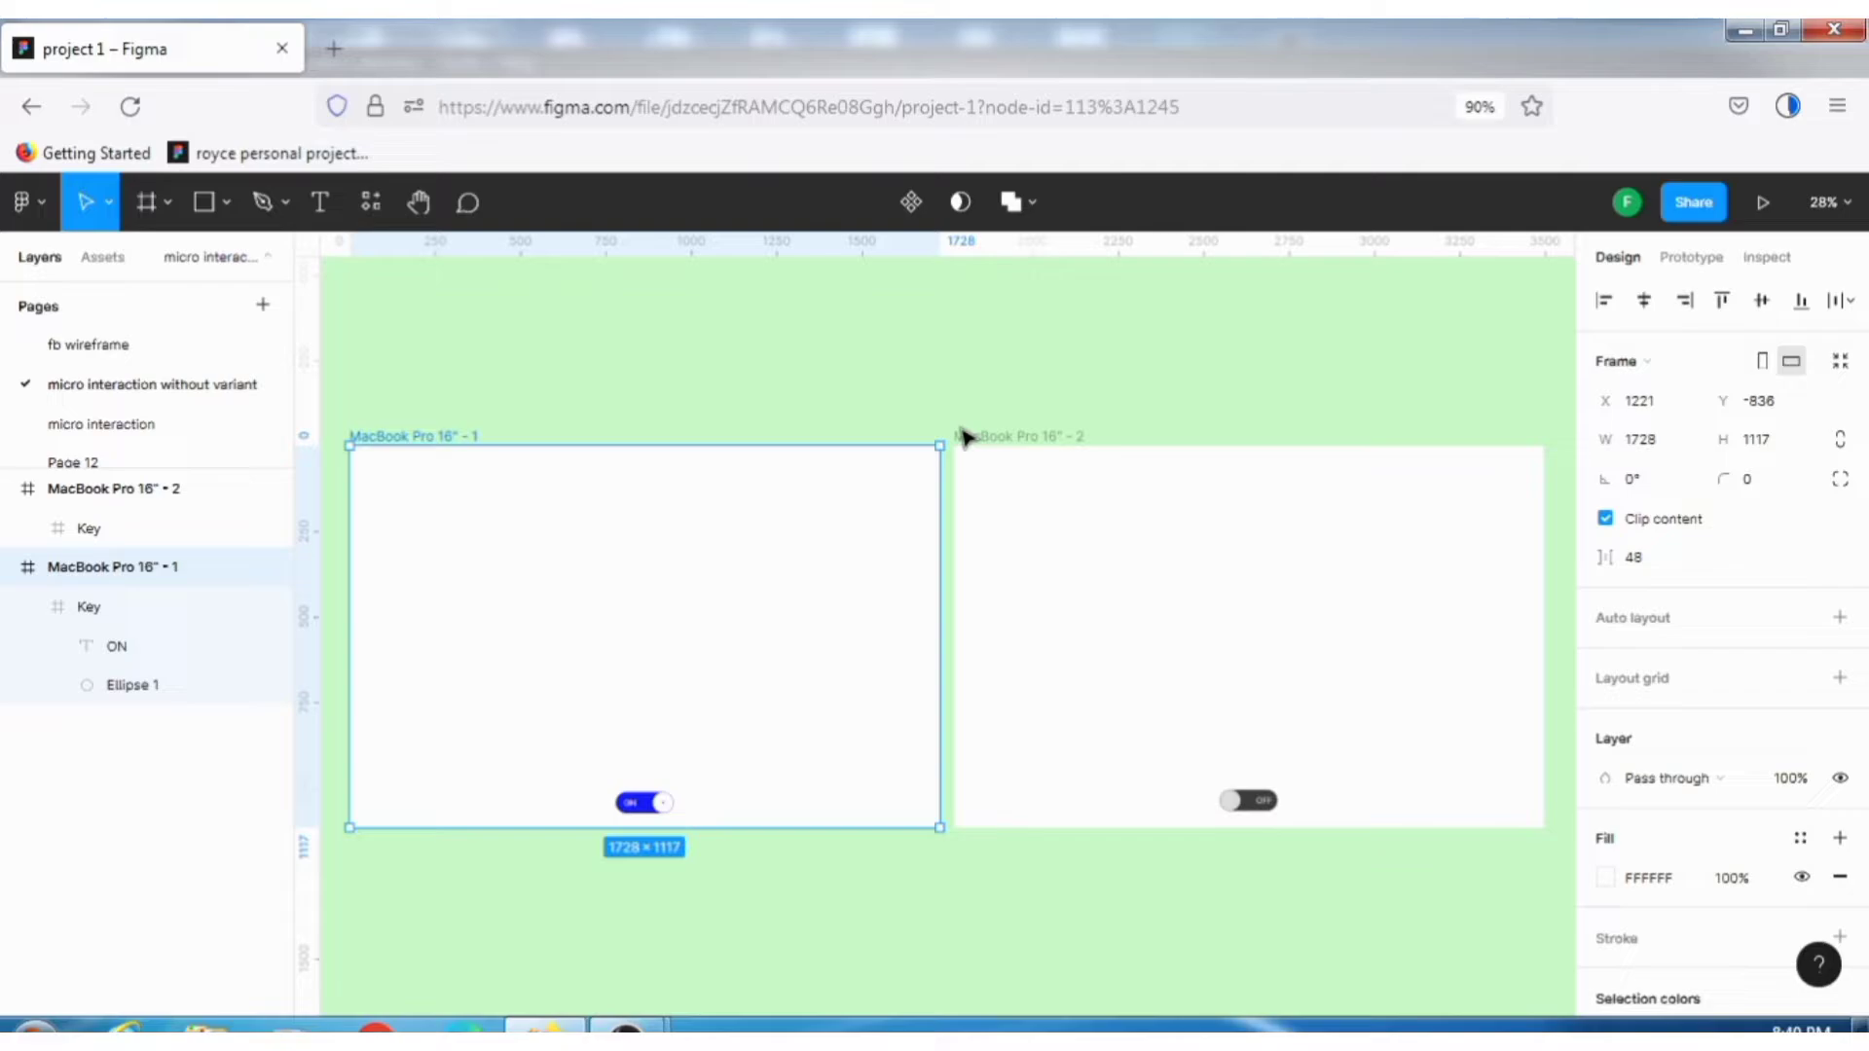
# - Fill the first frame with the dark grey 3D3D3D sampled from the OFF toggle's background
pyautogui.click(1606, 879)
pyautogui.click(1316, 741)
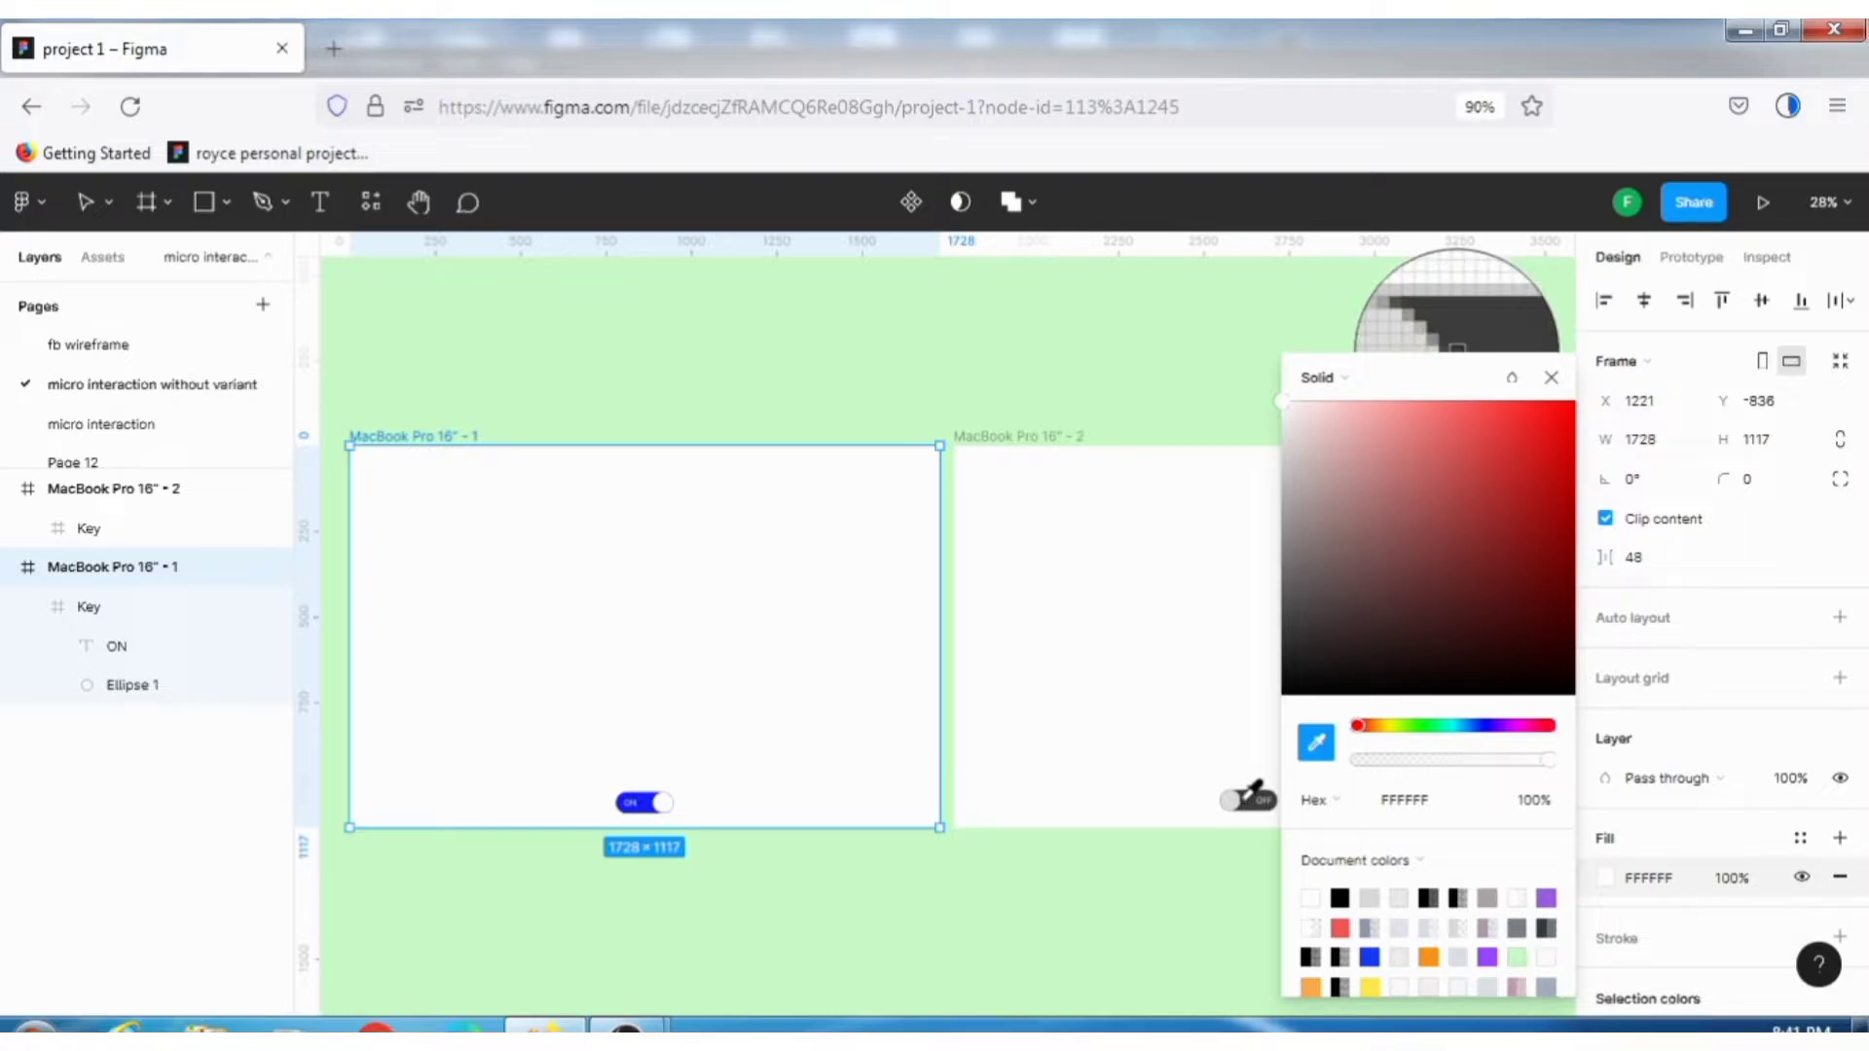
pyautogui.click(1254, 796)
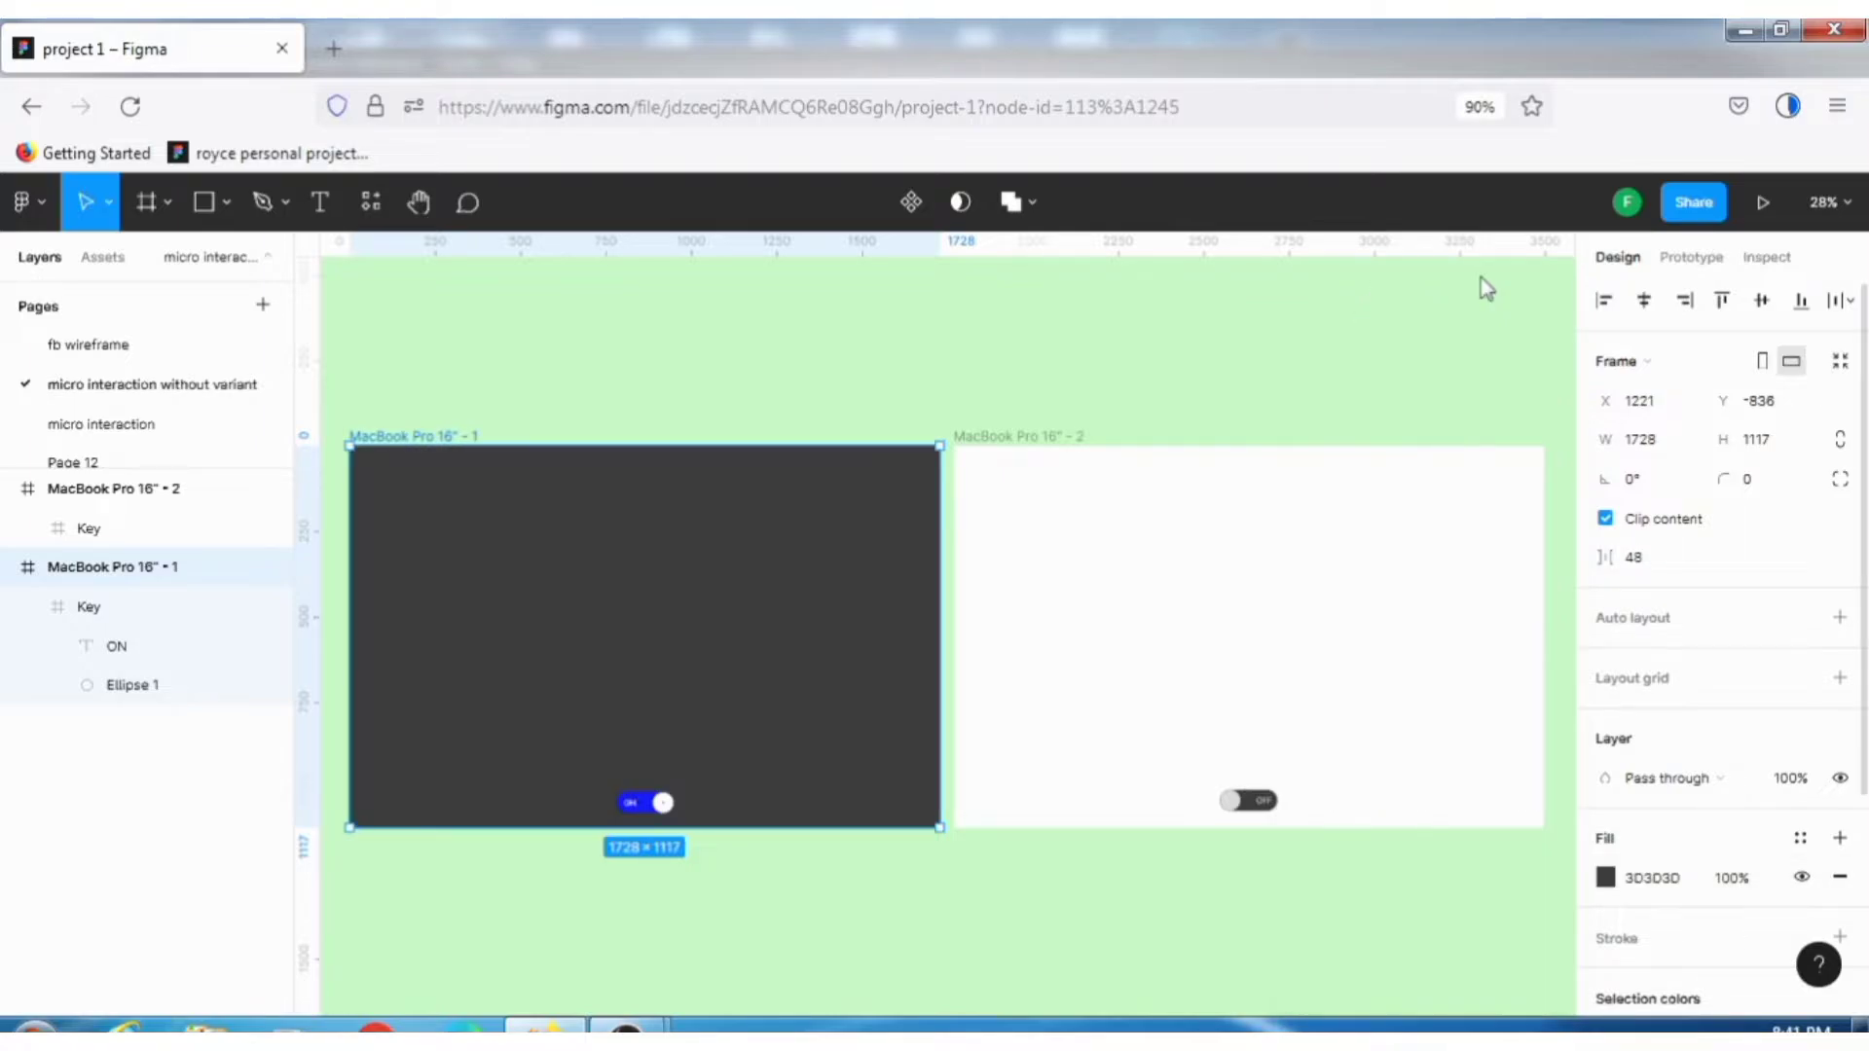
# - Link the ON toggle to the second frame with an on-click Navigate to interaction using Smart animate, Ease out, 300ms
pyautogui.click(1691, 257)
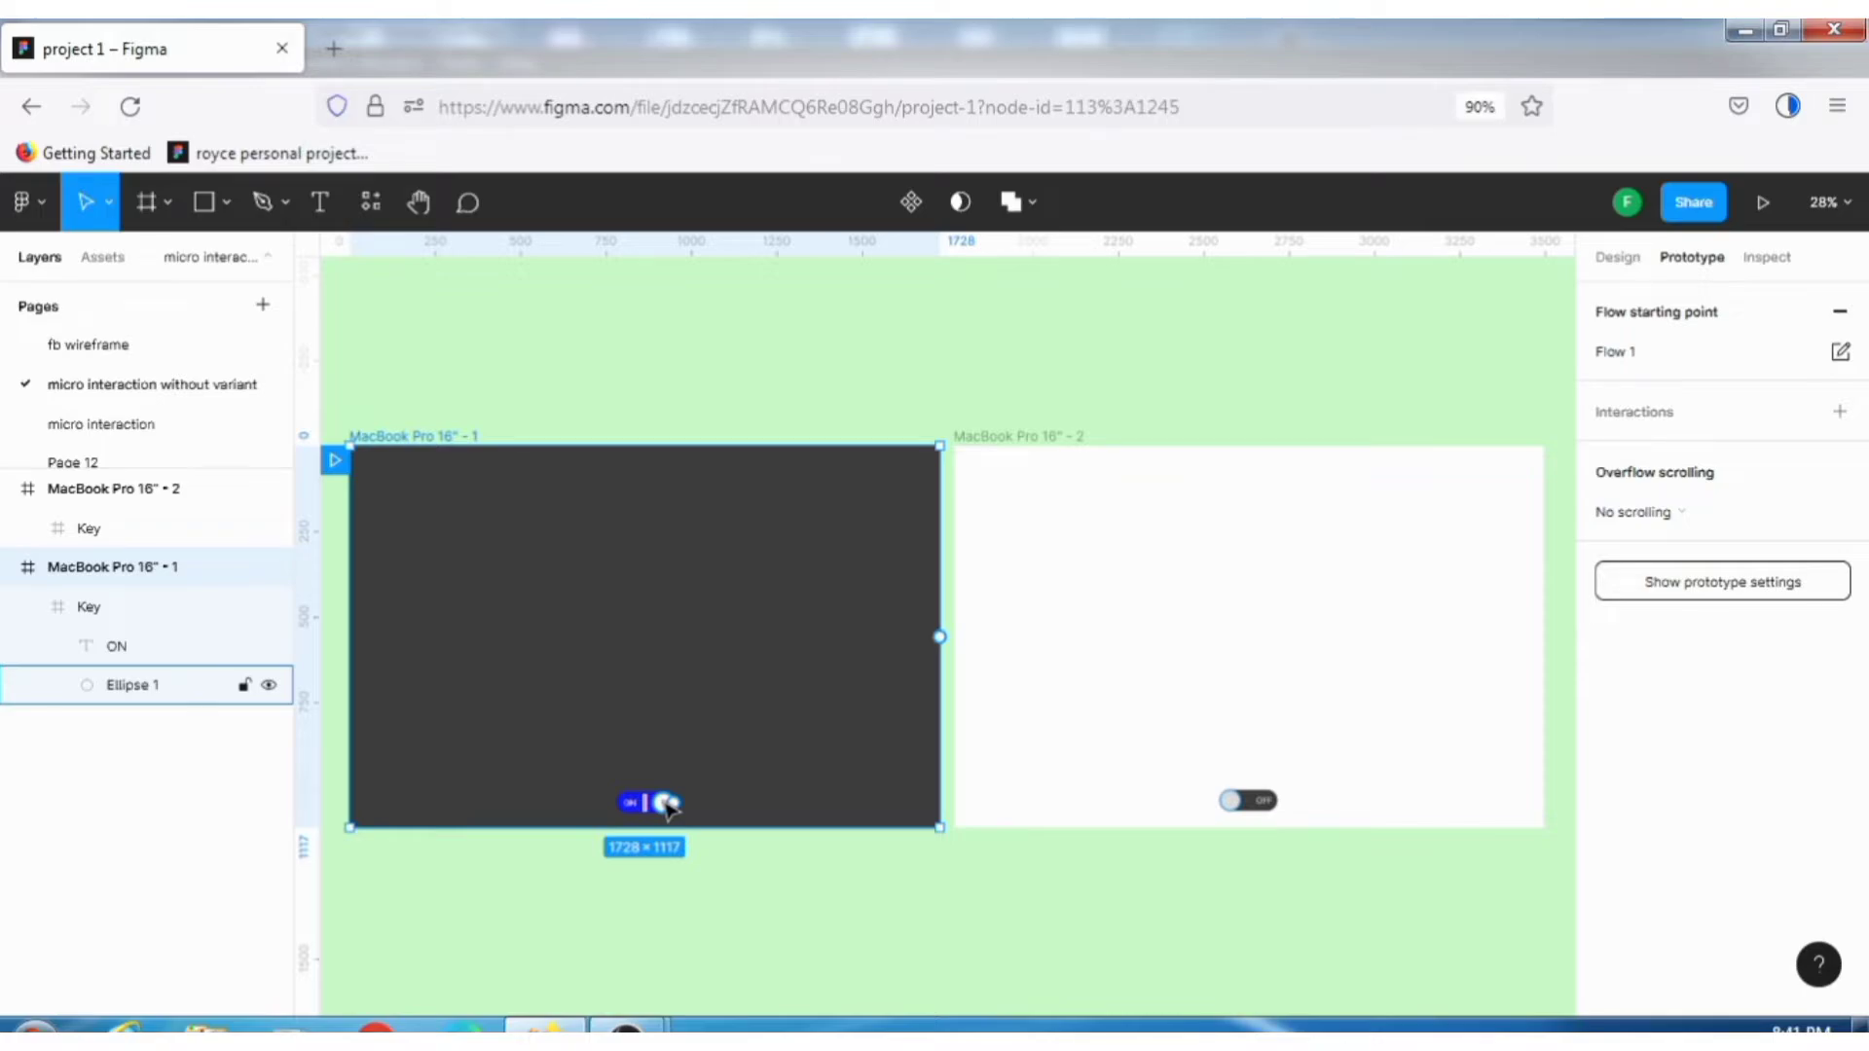
pyautogui.moveTo(667, 806); pyautogui.dragTo(658, 816)
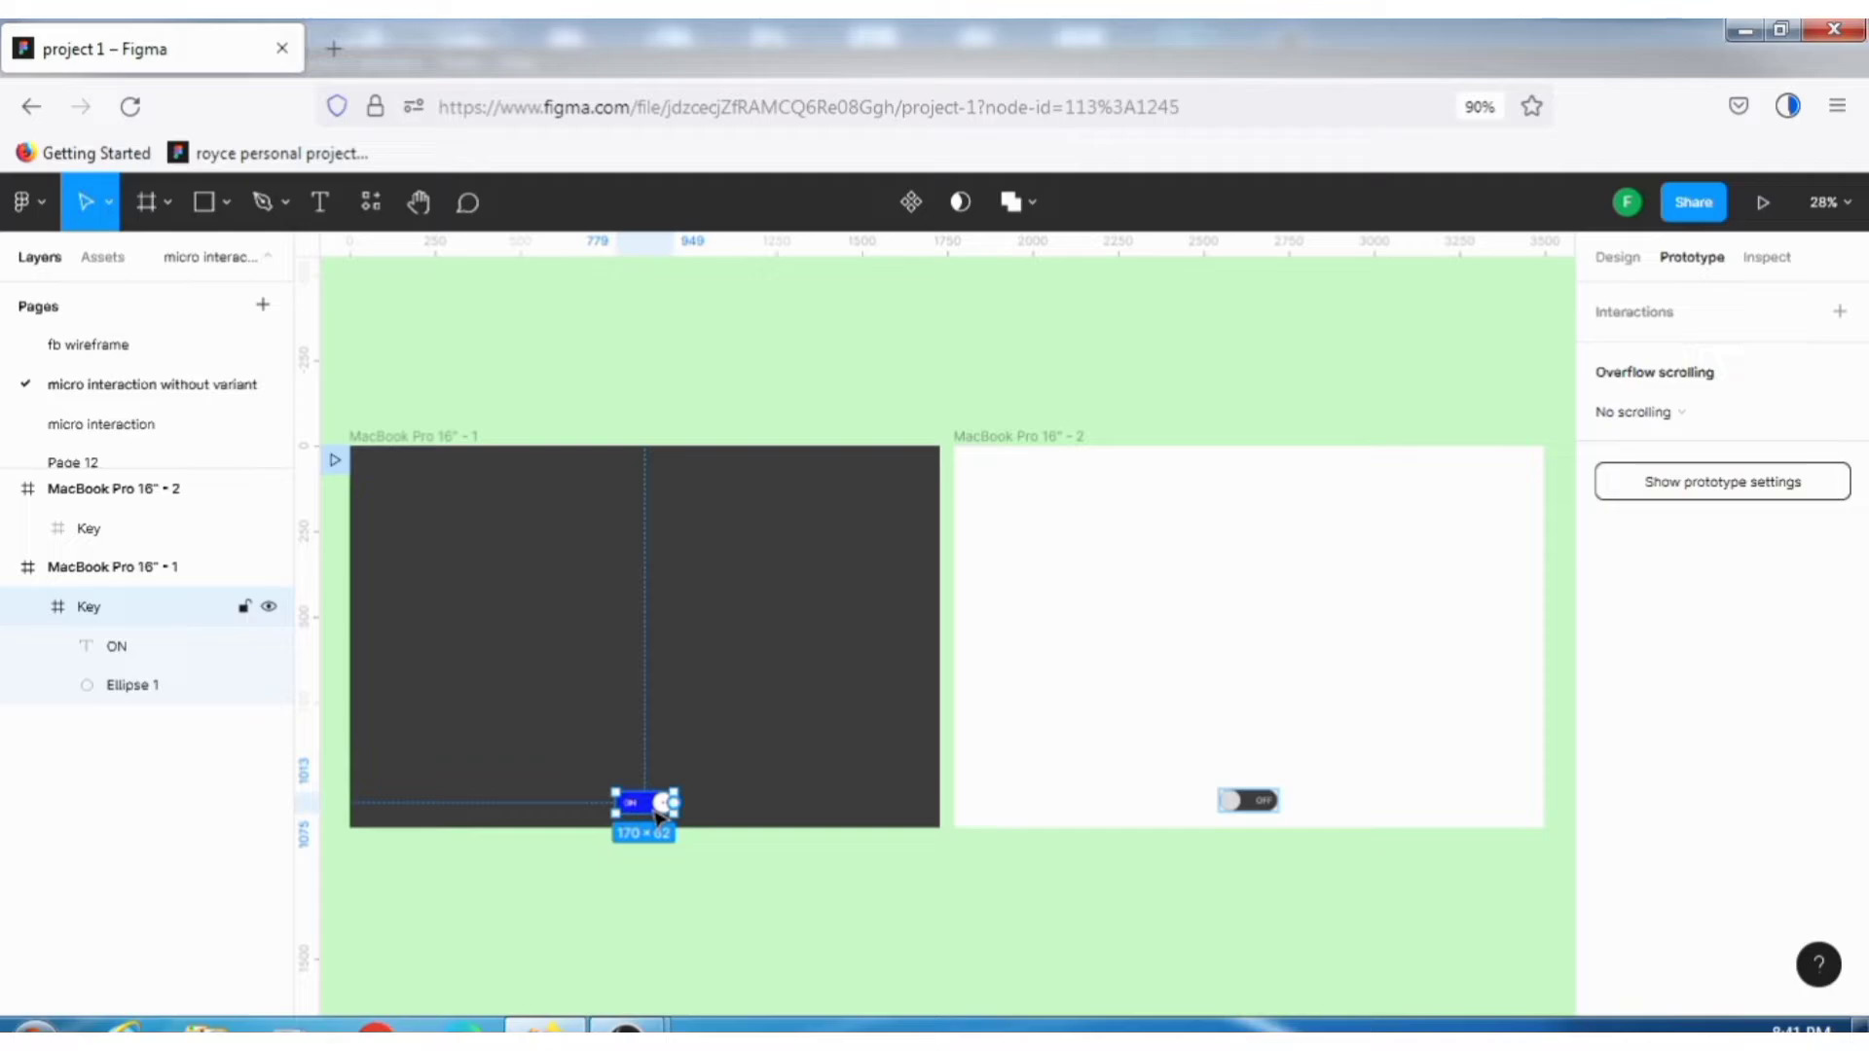
pyautogui.moveTo(671, 804); pyautogui.dragTo(1022, 638)
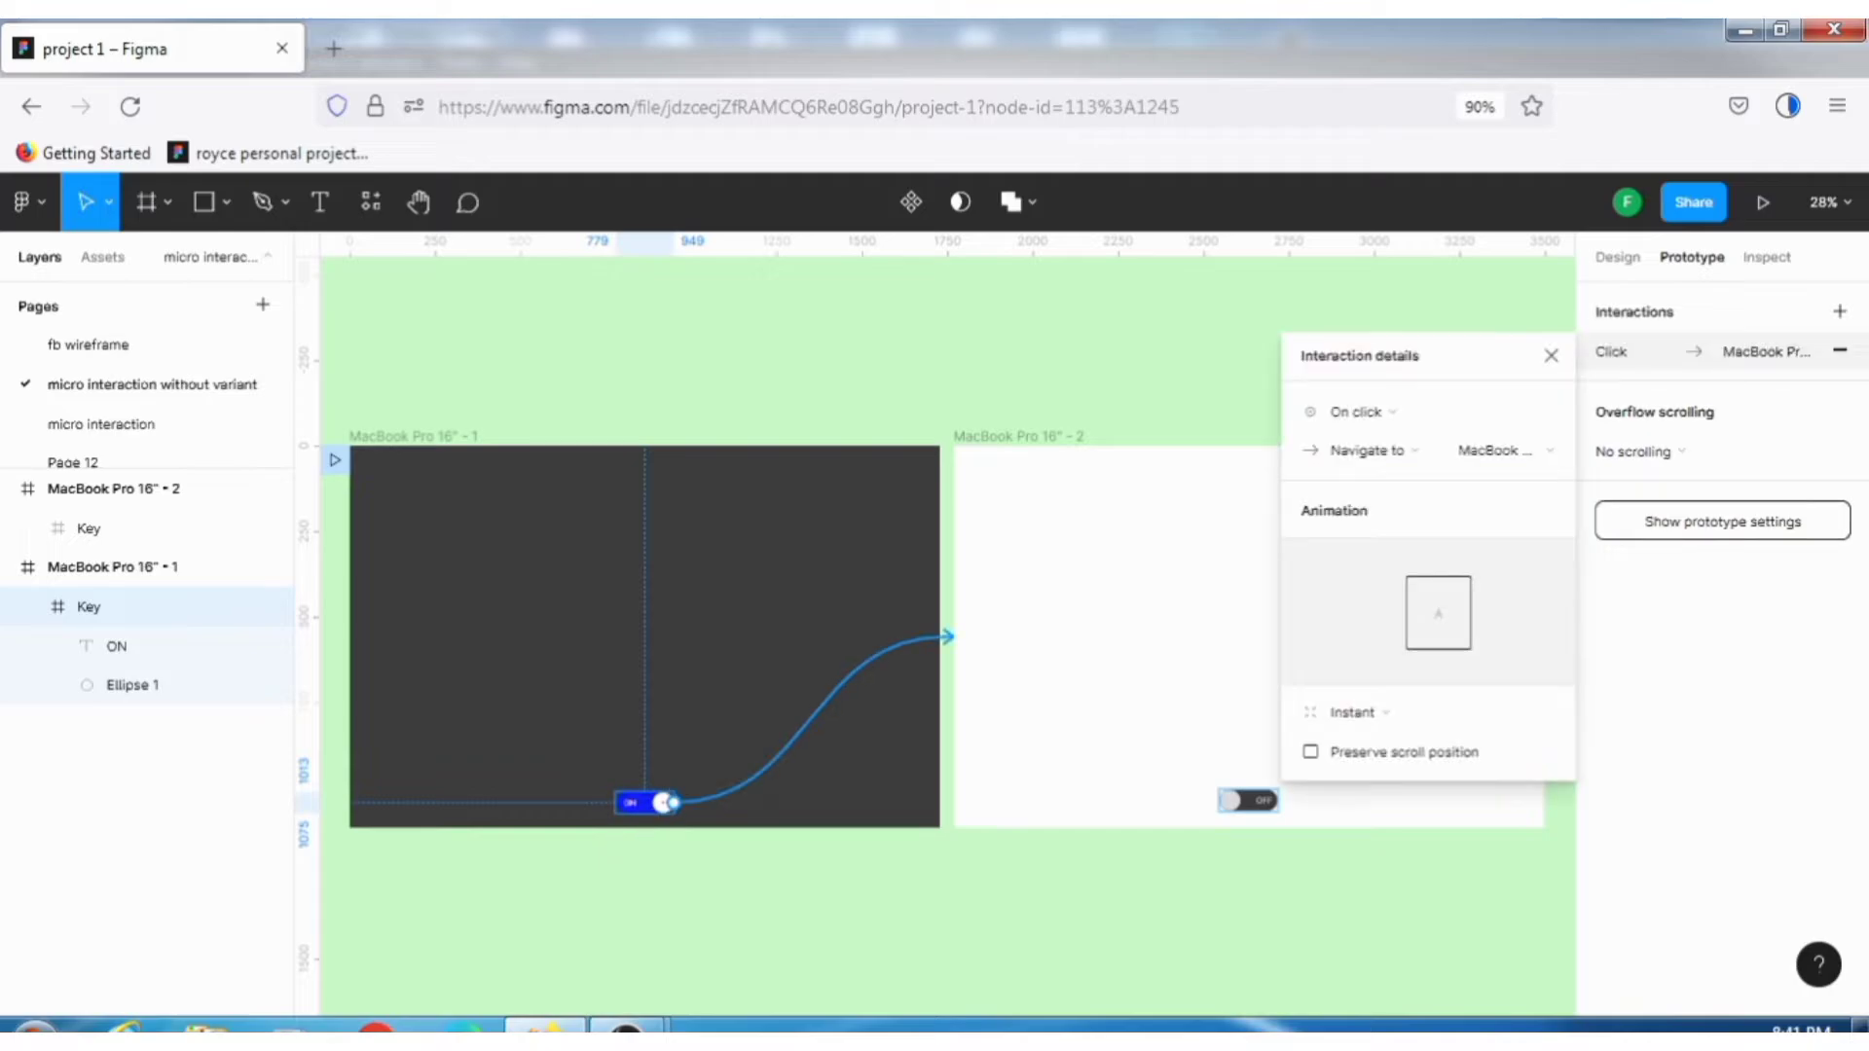
pyautogui.click(1255, 808)
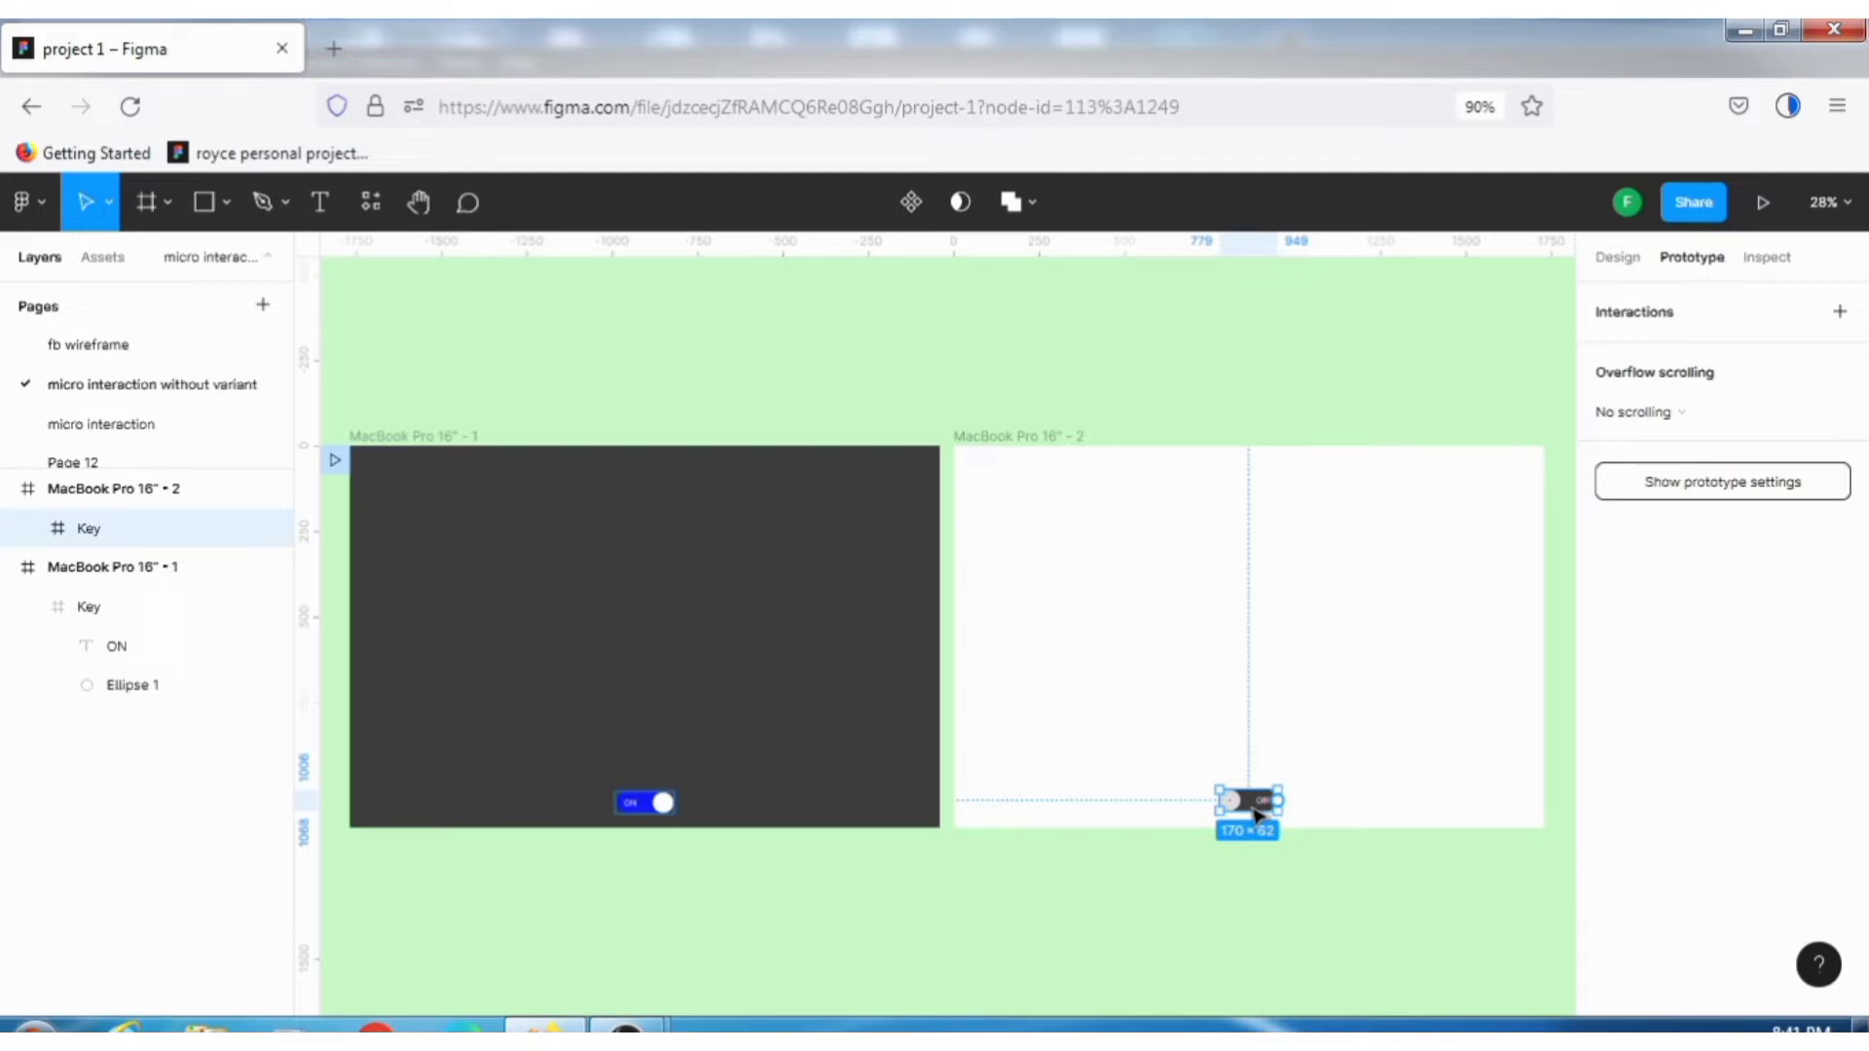
pyautogui.click(643, 803)
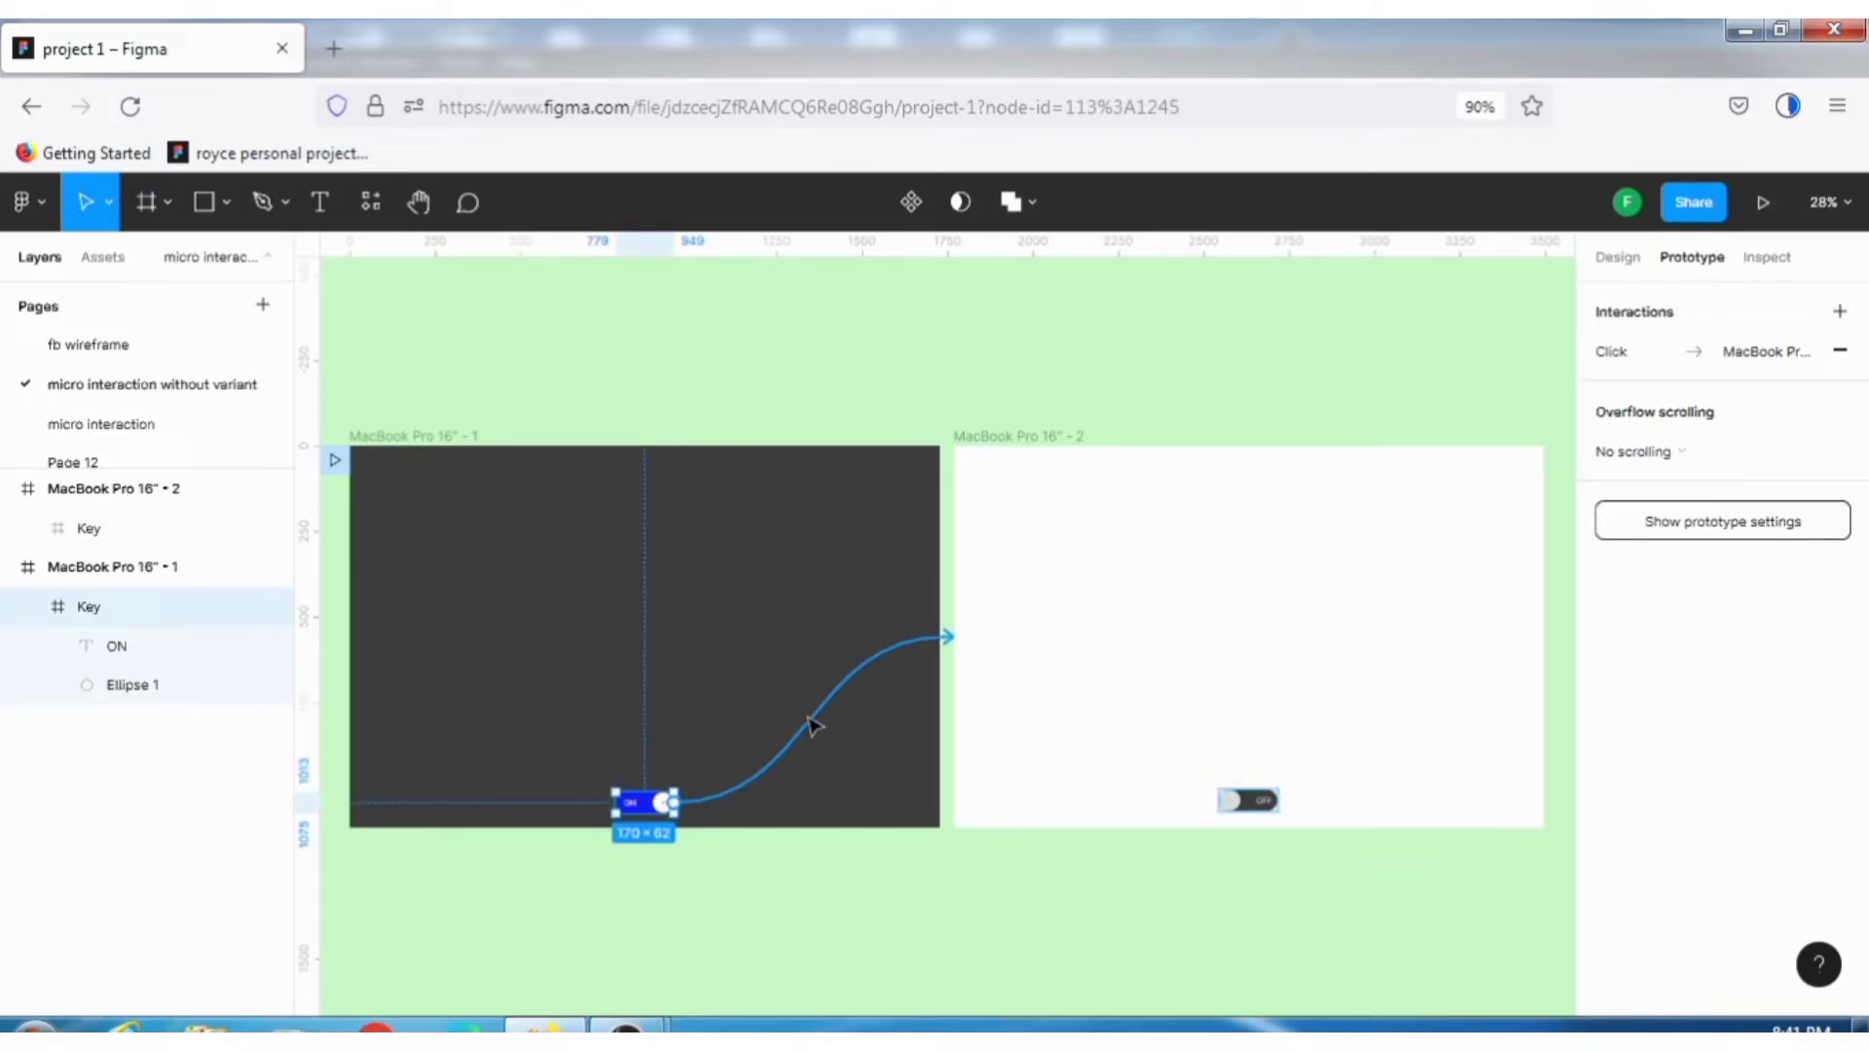
pyautogui.click(813, 725)
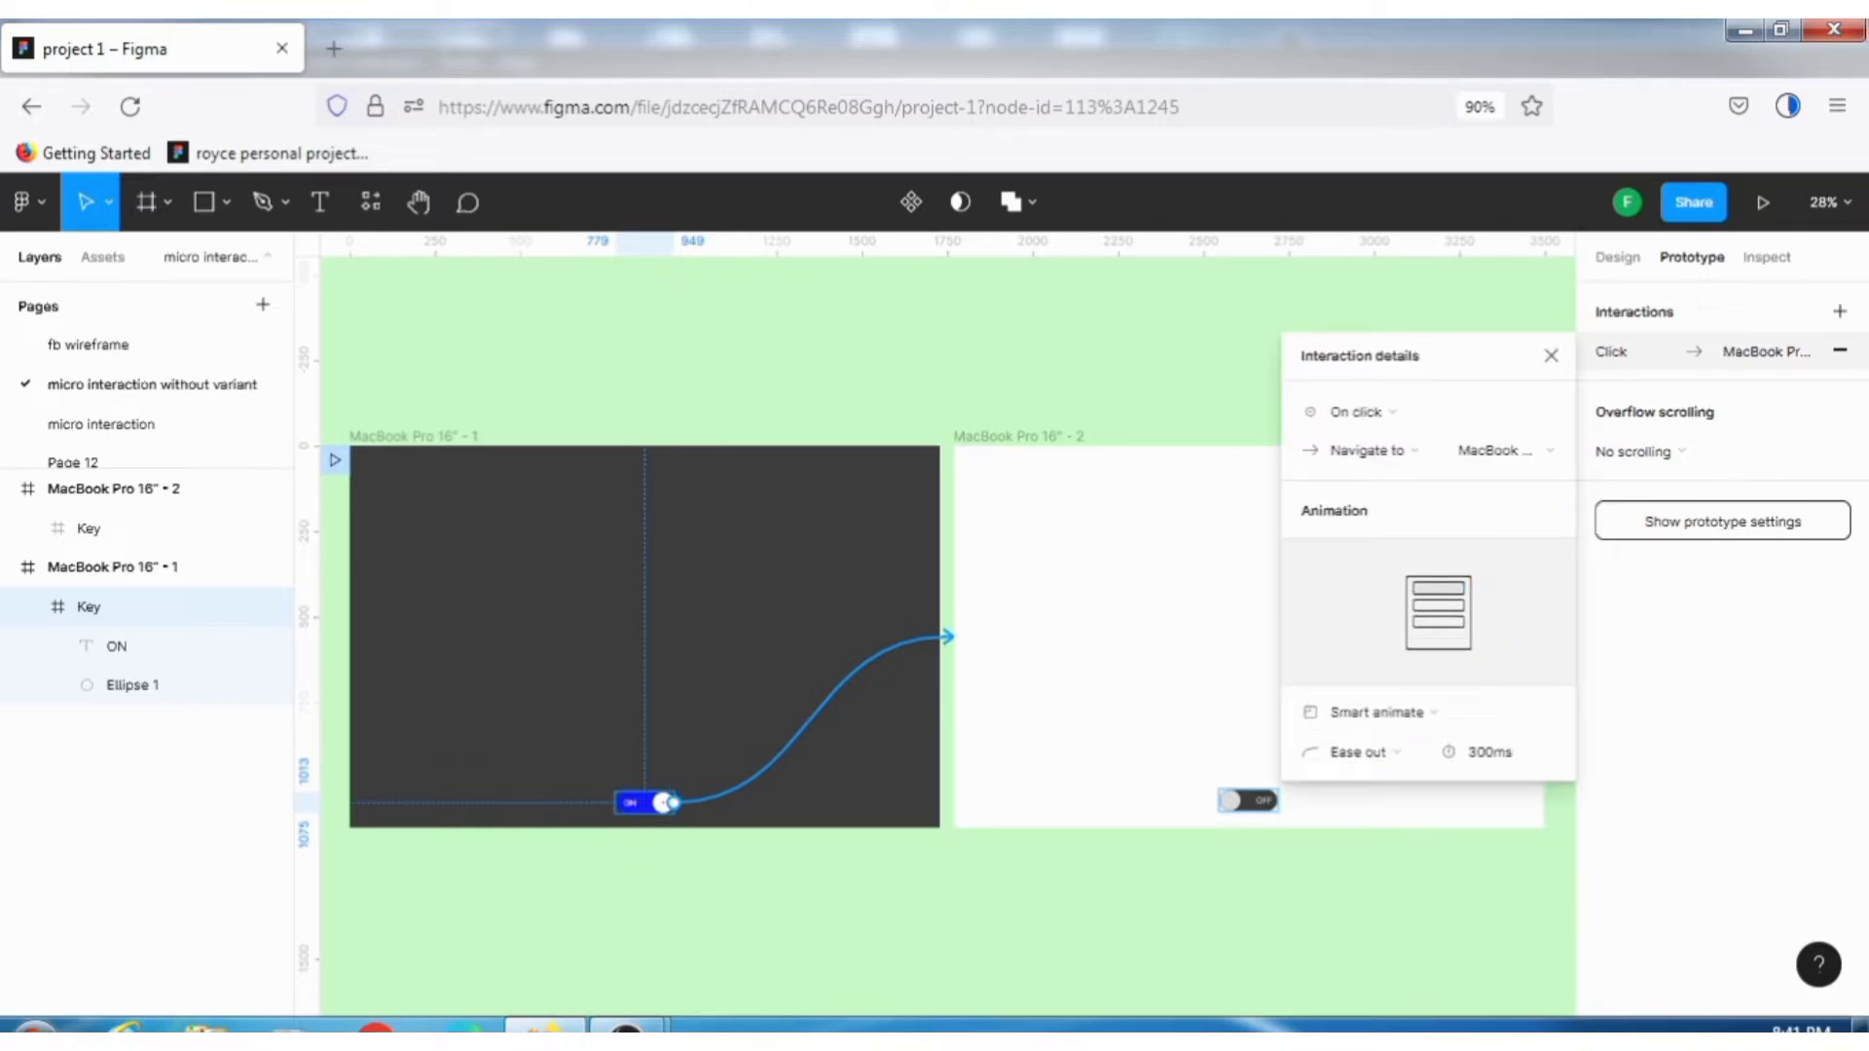
# - Link the OFF toggle back to the first frame with an on-click Navigate to interaction using Smart animate
pyautogui.click(1246, 800)
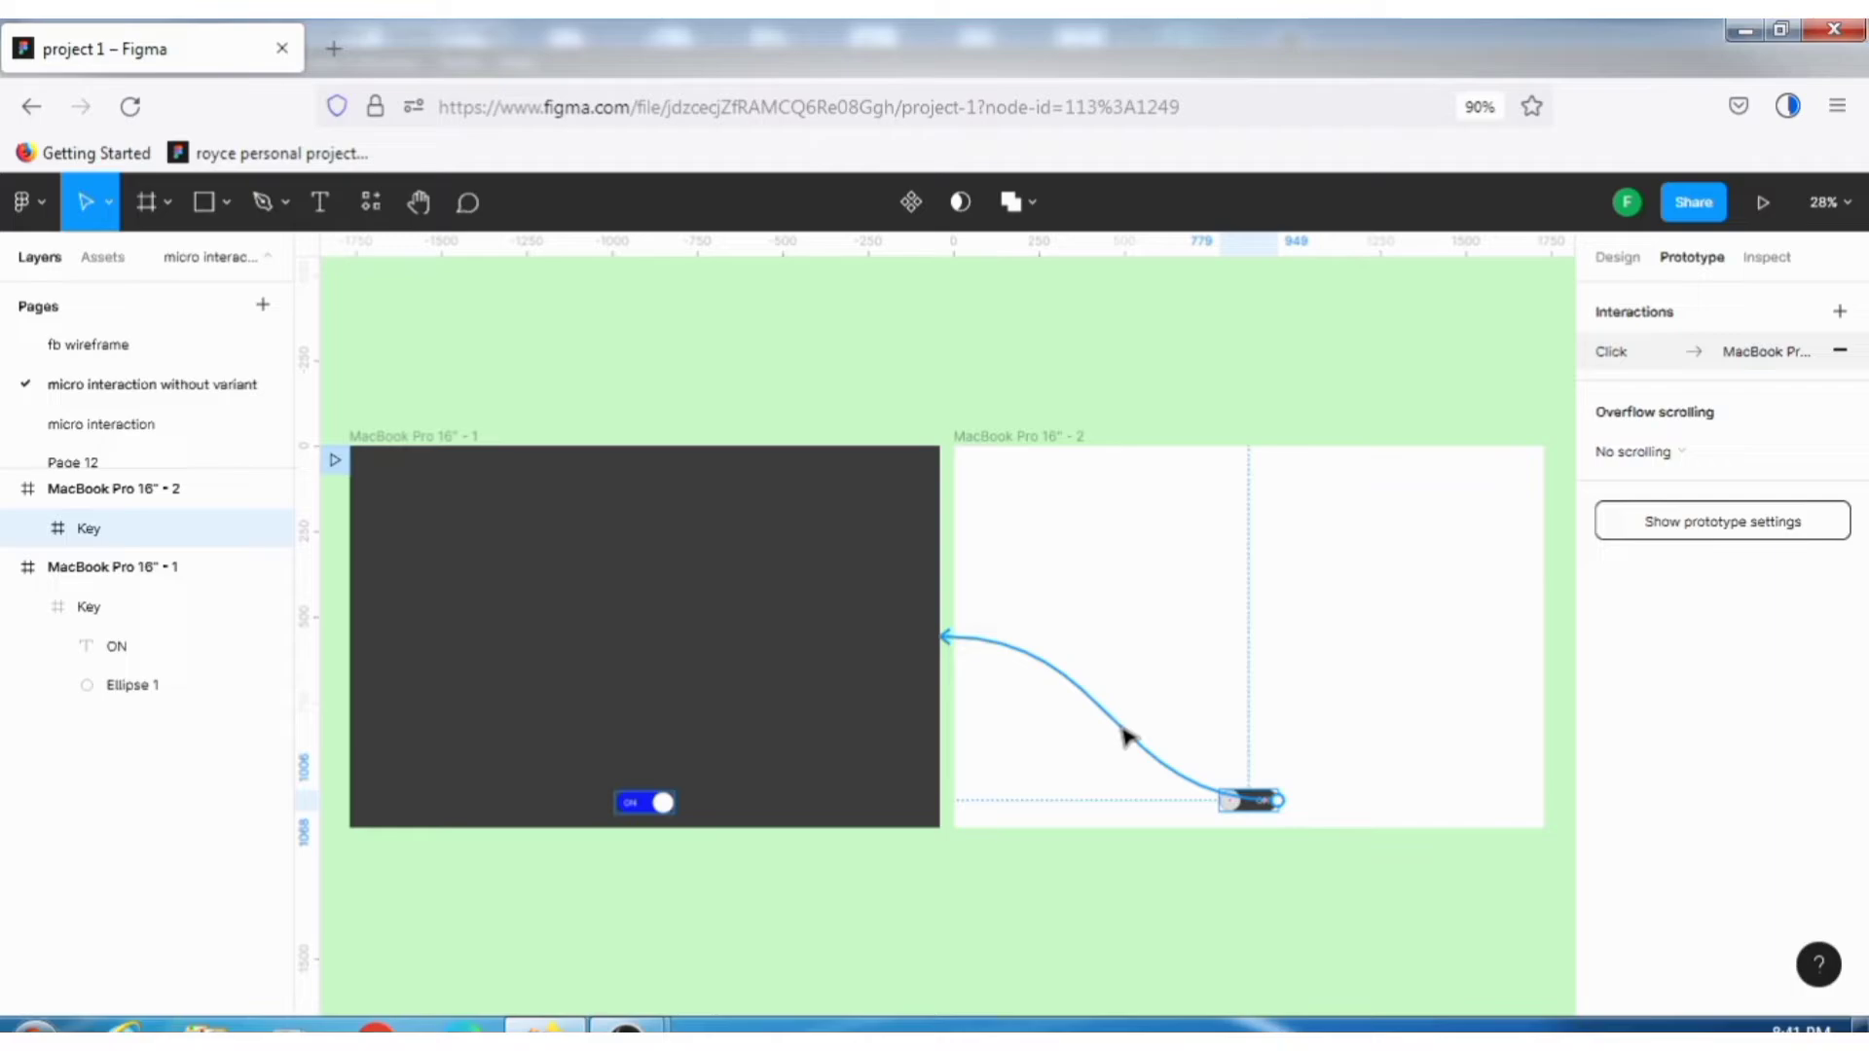
pyautogui.click(1126, 737)
pyautogui.click(1383, 717)
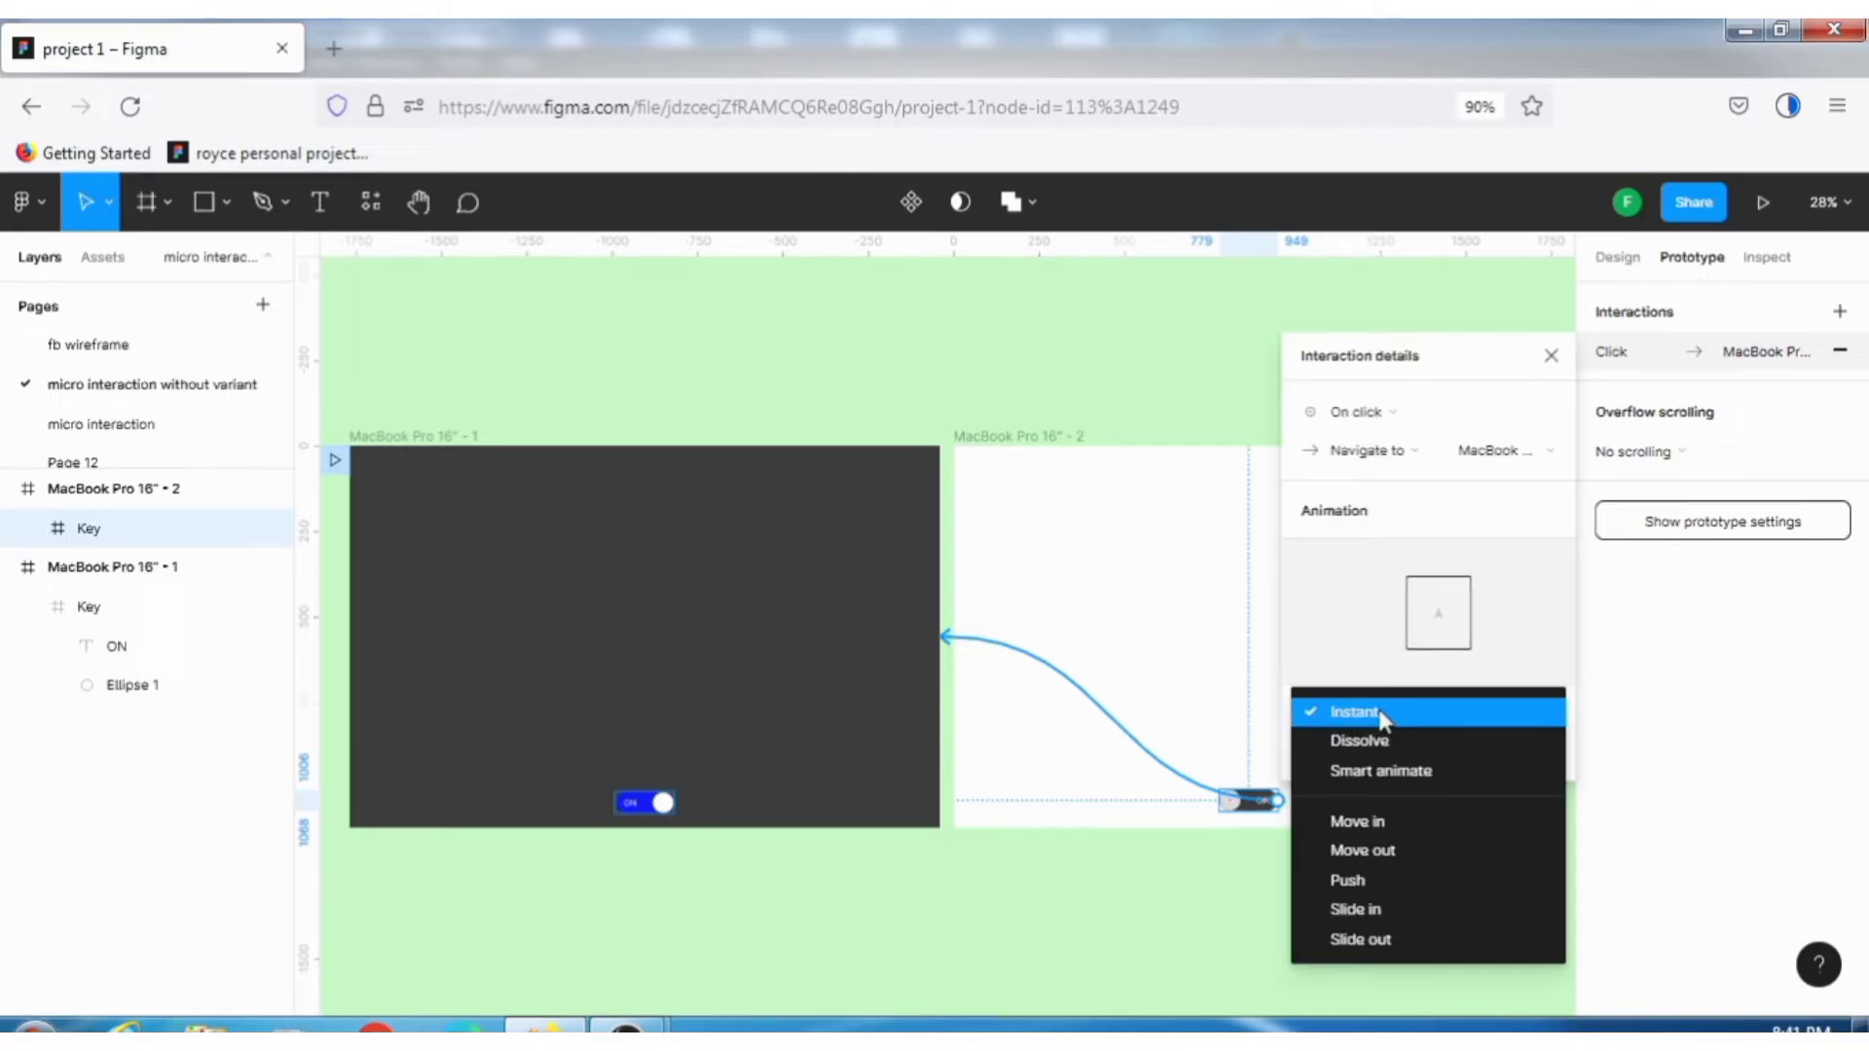
pyautogui.click(1548, 356)
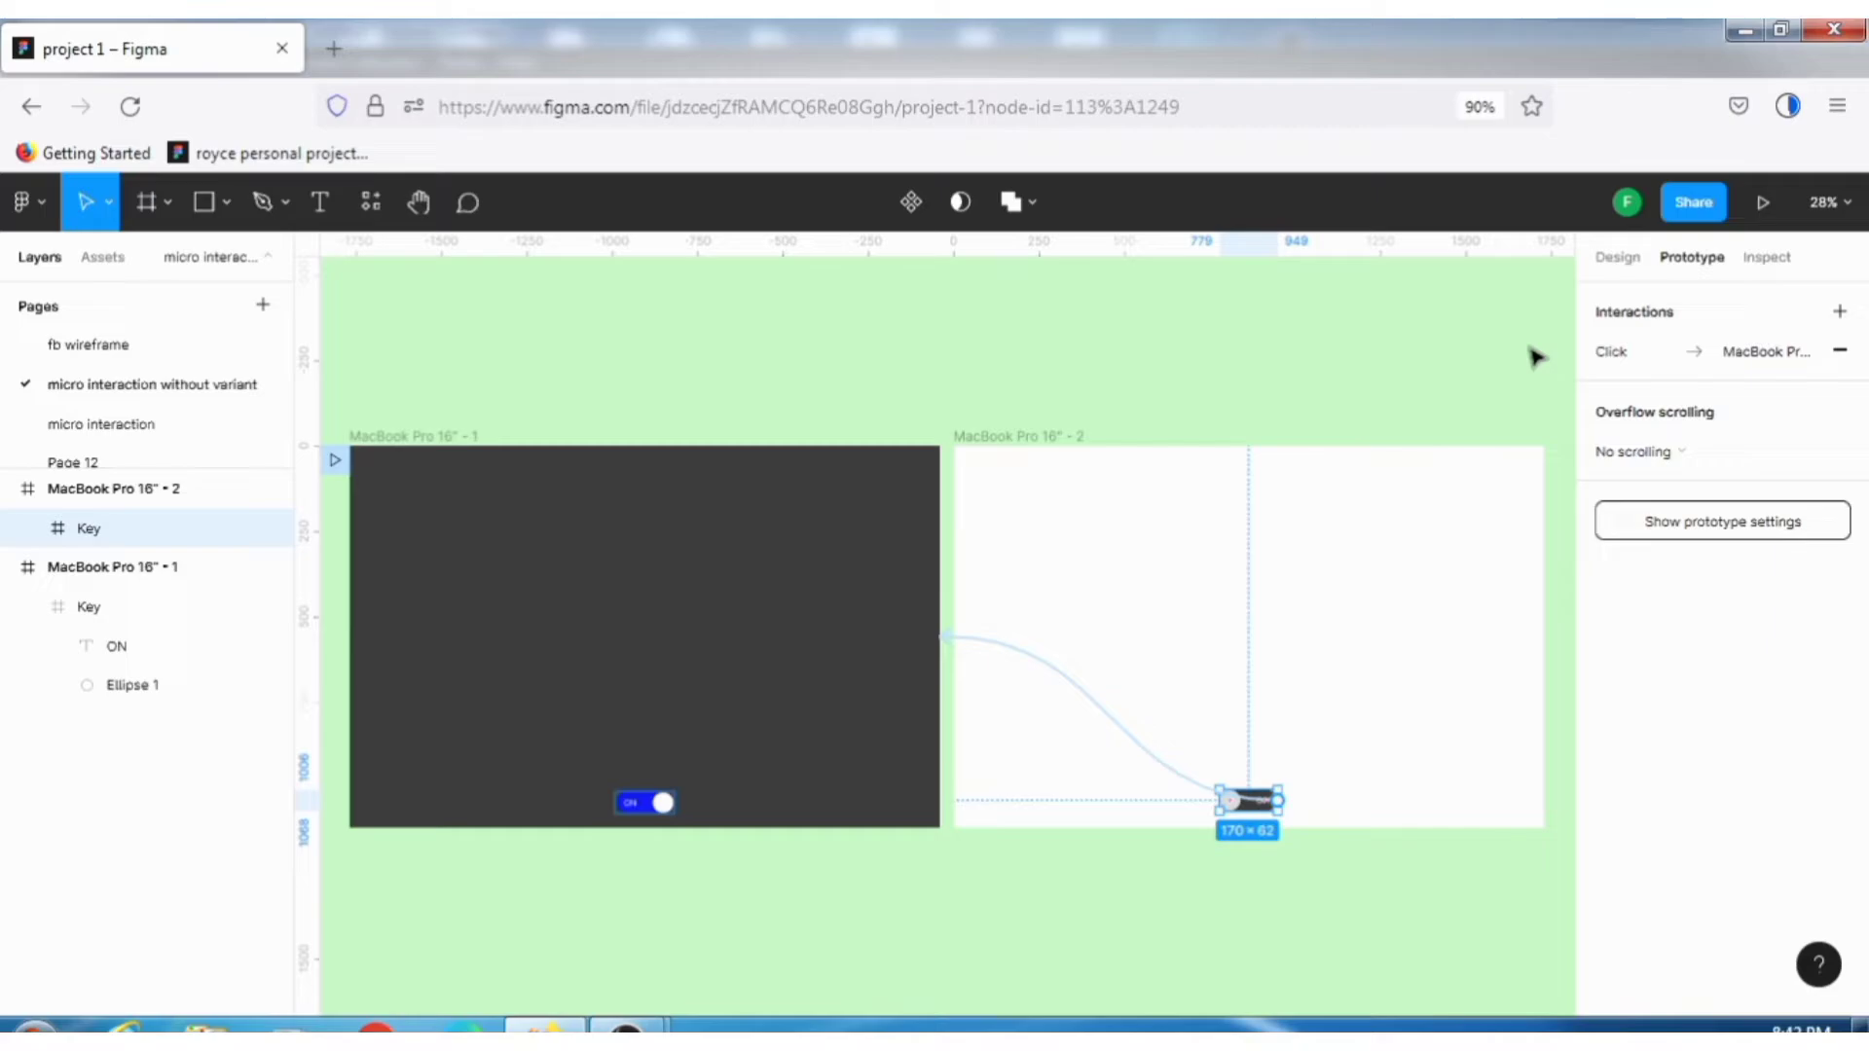
# - Present the prototype and repeatedly switch the toggle between ON and OFF to check the transition between the two frames
pyautogui.hotkey('ctrl', 'alt', 'Return')
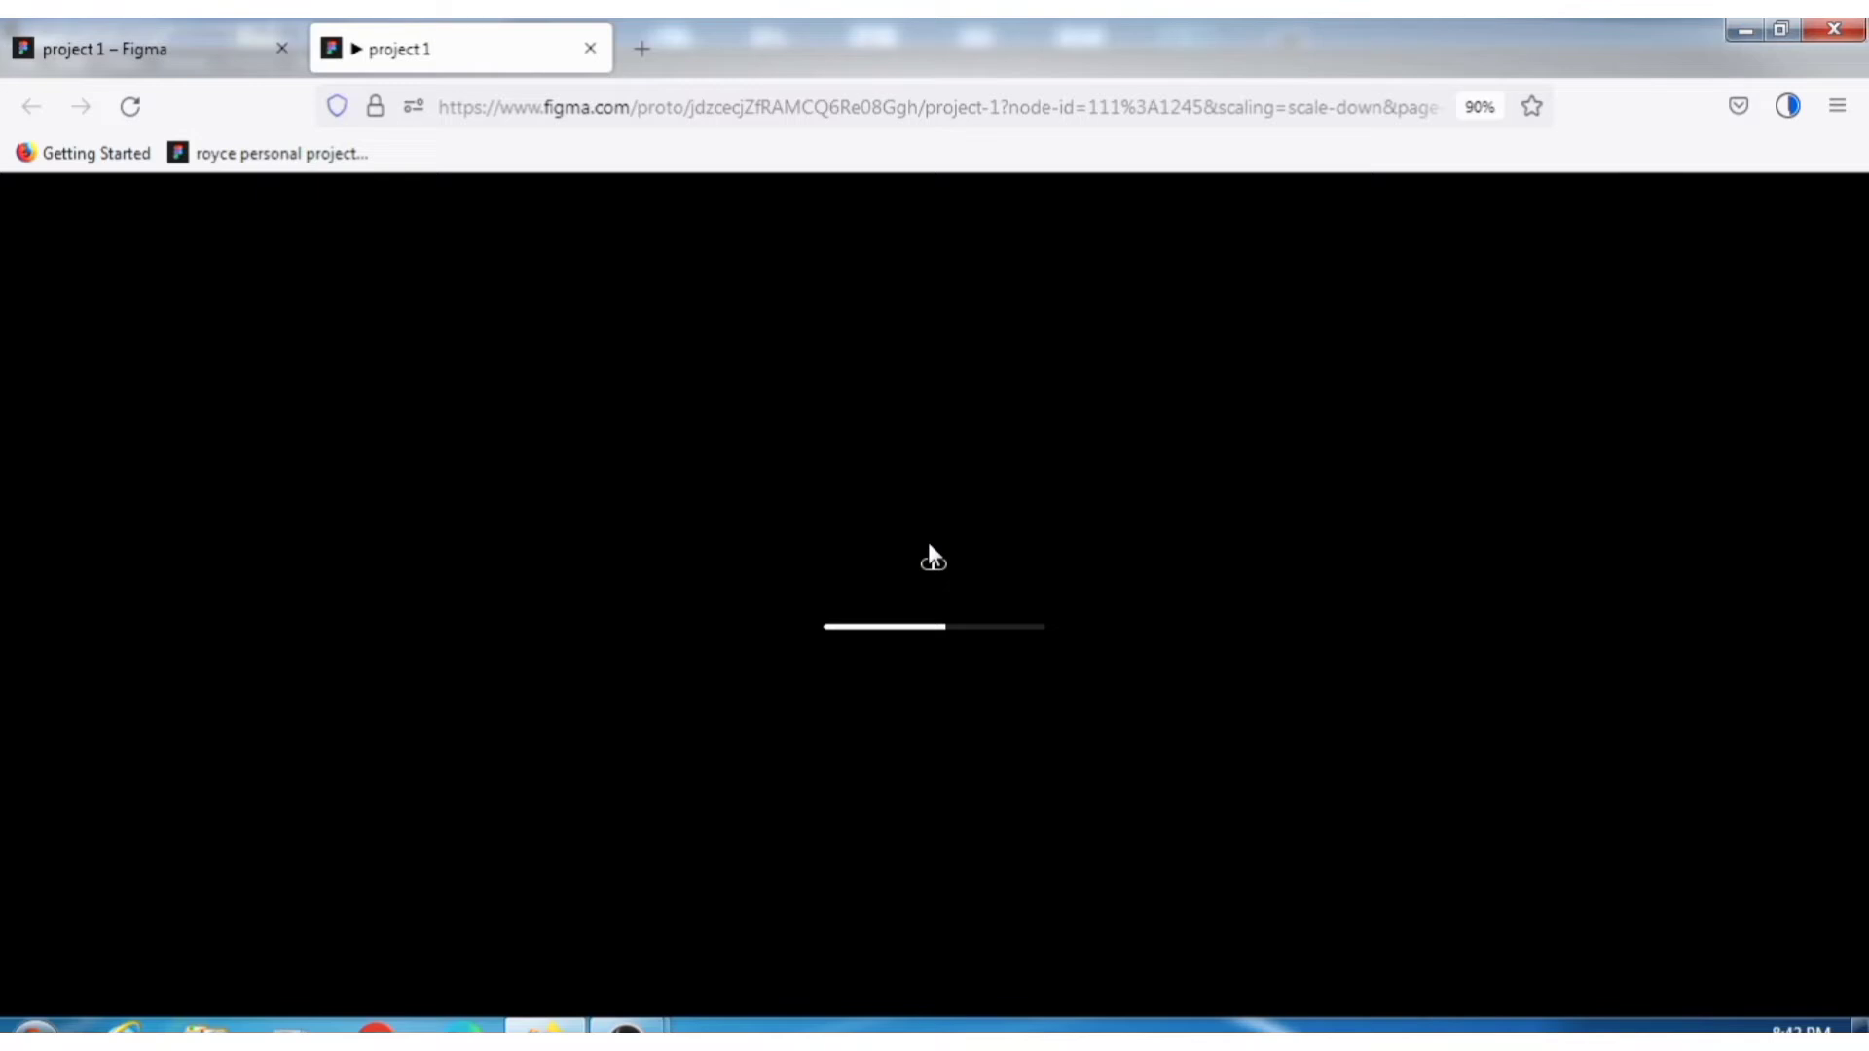
pyautogui.hotkey('ctrl', 'shift', 'Tab')
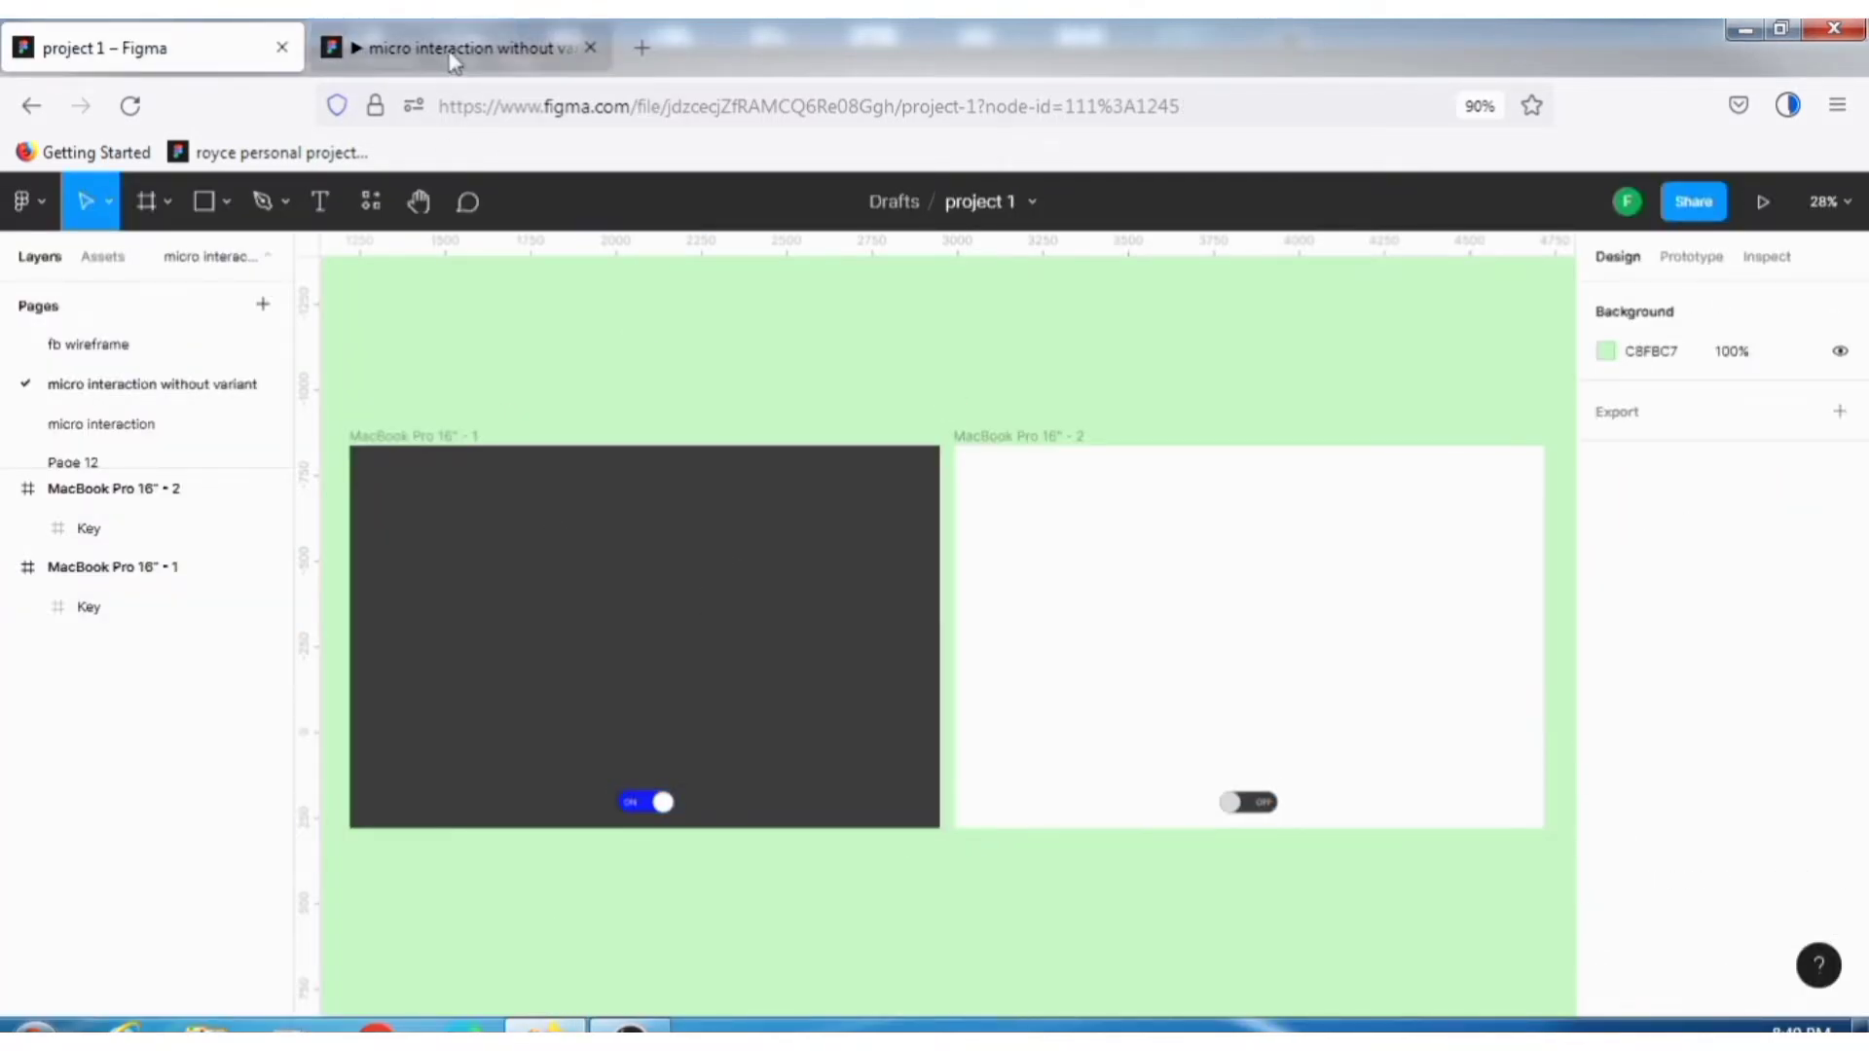
pyautogui.hotkey('ctrl', 'Tab')
pyautogui.click(924, 841)
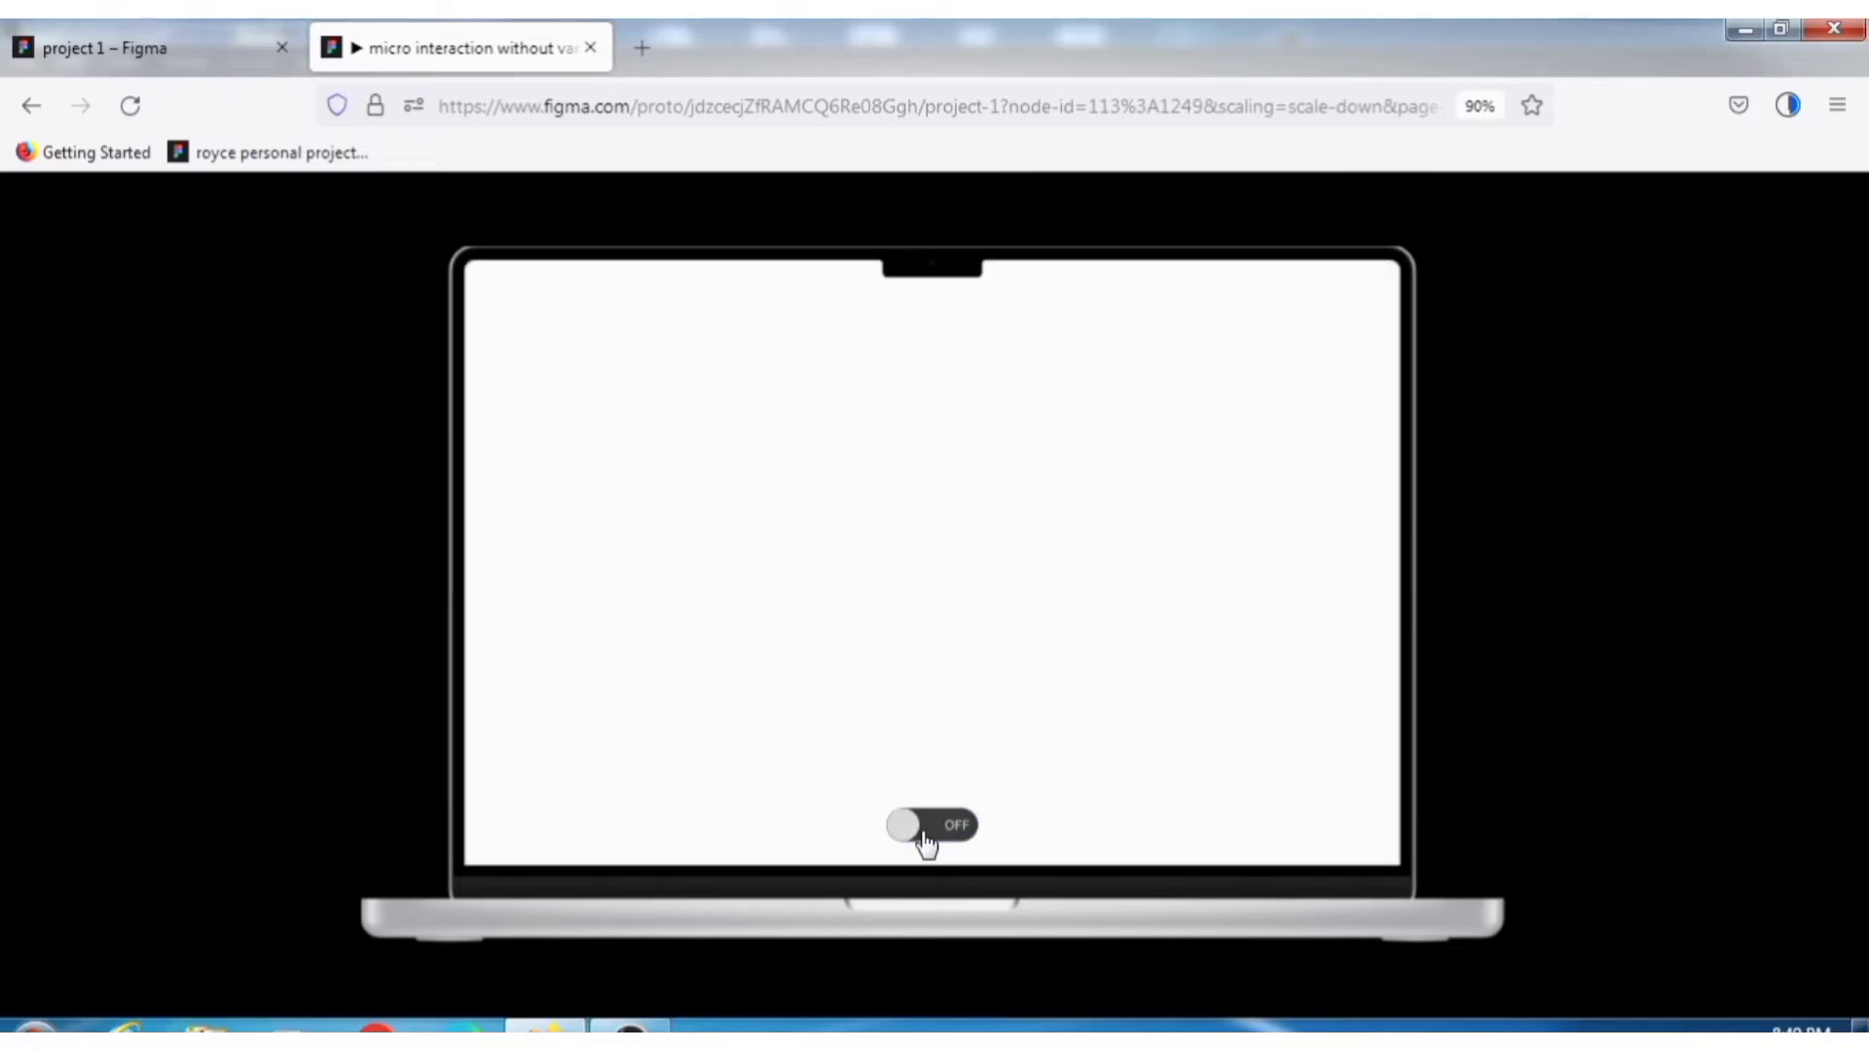
pyautogui.click(931, 838)
pyautogui.click(929, 836)
pyautogui.click(930, 836)
pyautogui.click(929, 844)
pyautogui.click(937, 838)
pyautogui.click(939, 838)
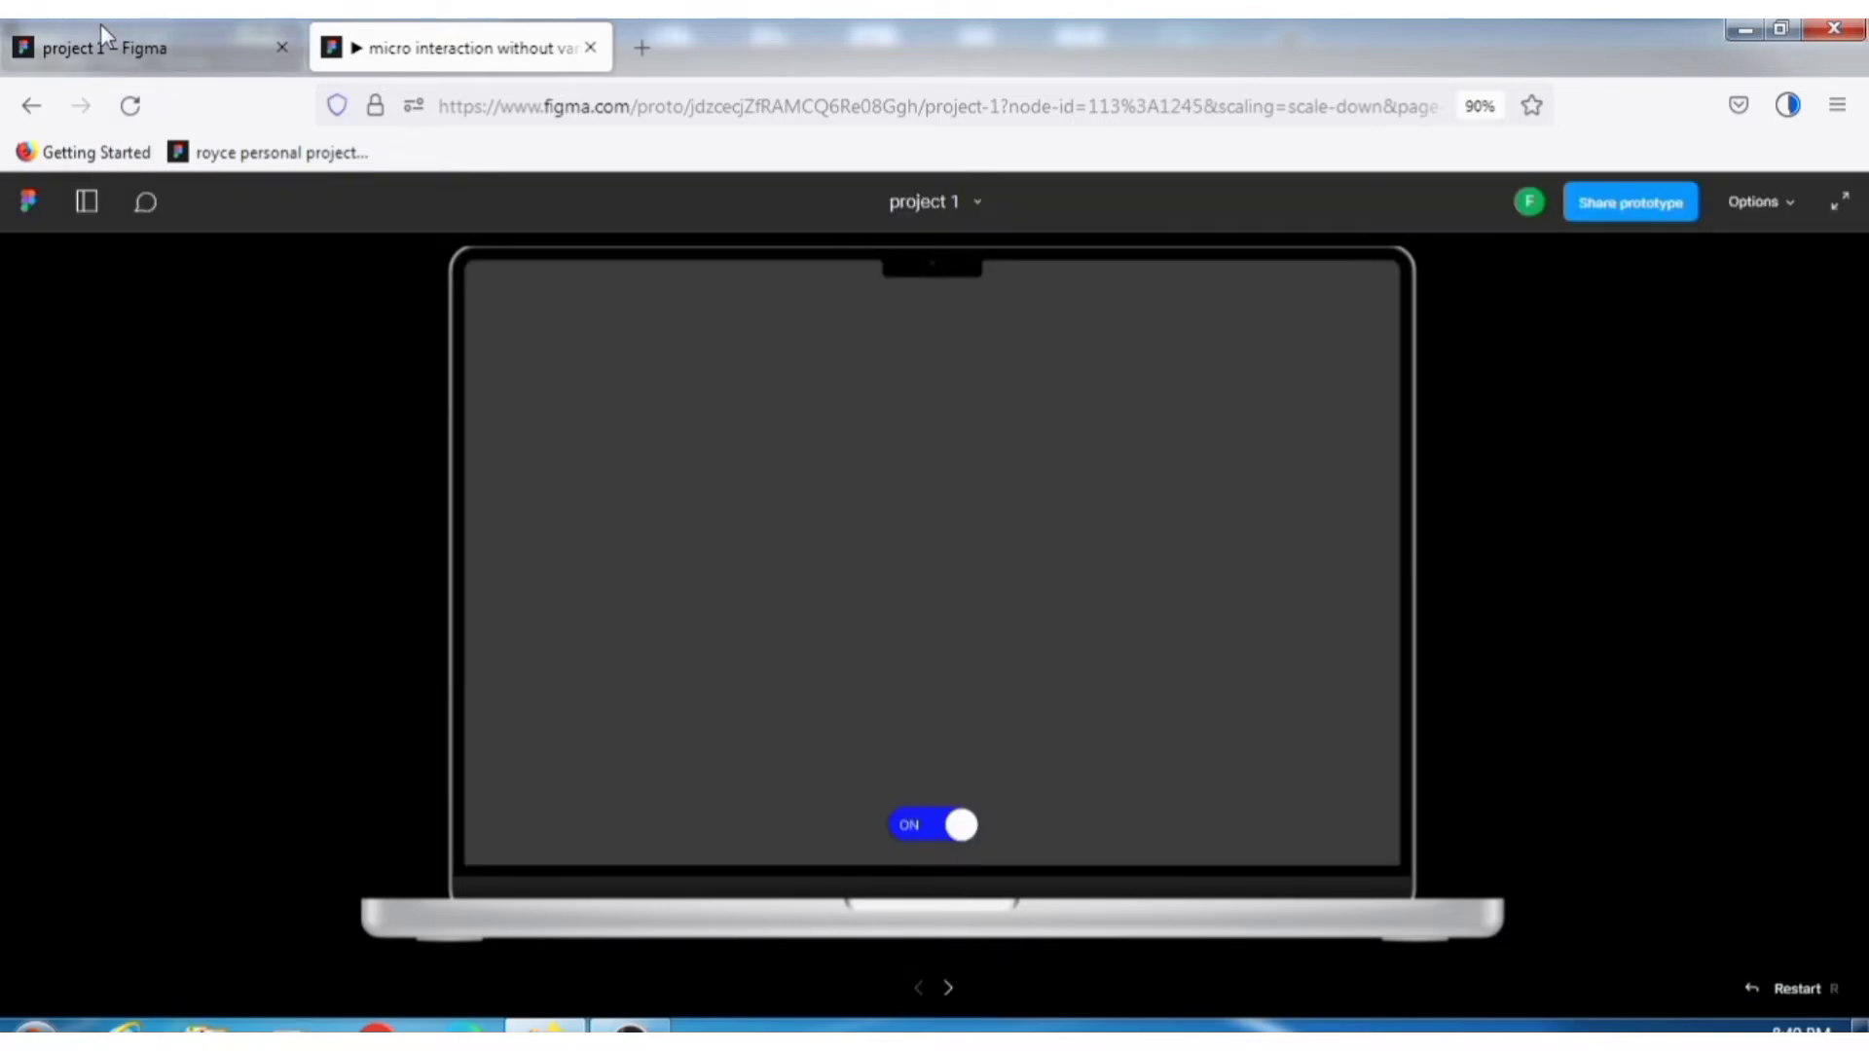
# - Set the Smart animate easing to Bouncy in the click interactions of both the ON toggle and the OFF toggle
pyautogui.click(101, 43)
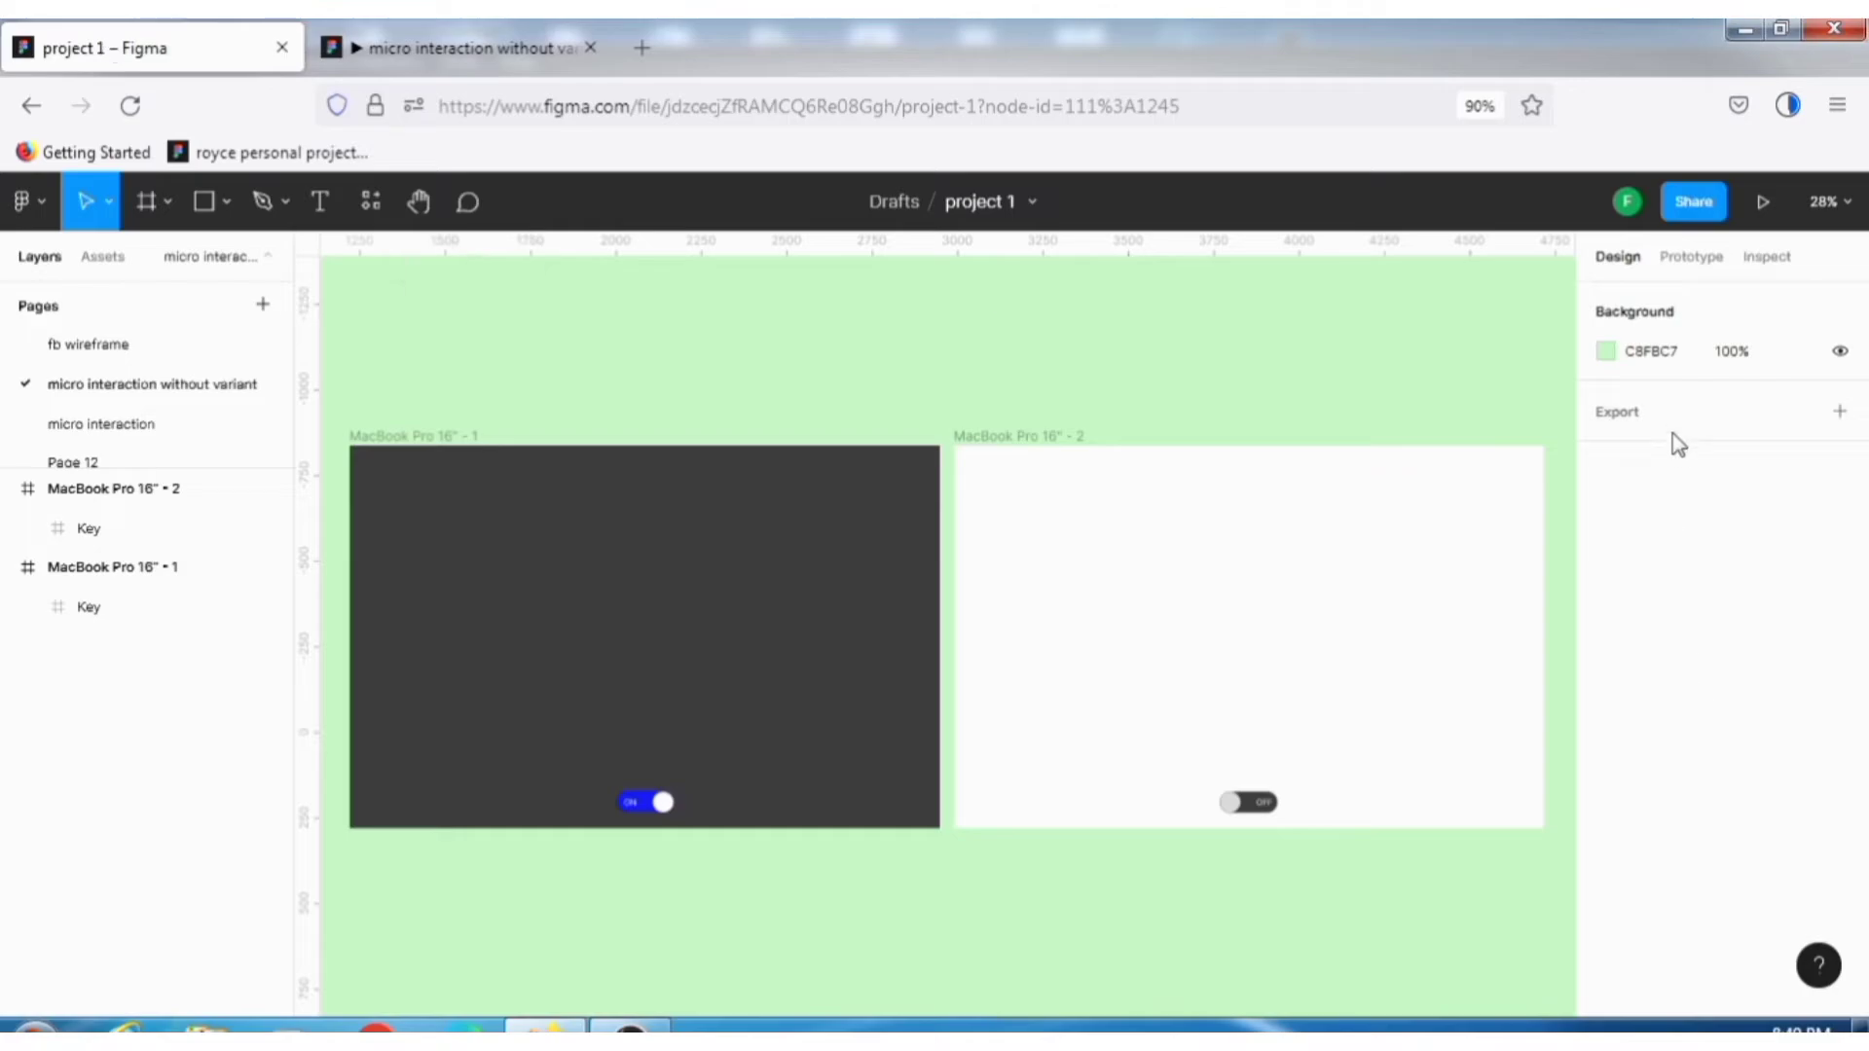
pyautogui.click(1706, 258)
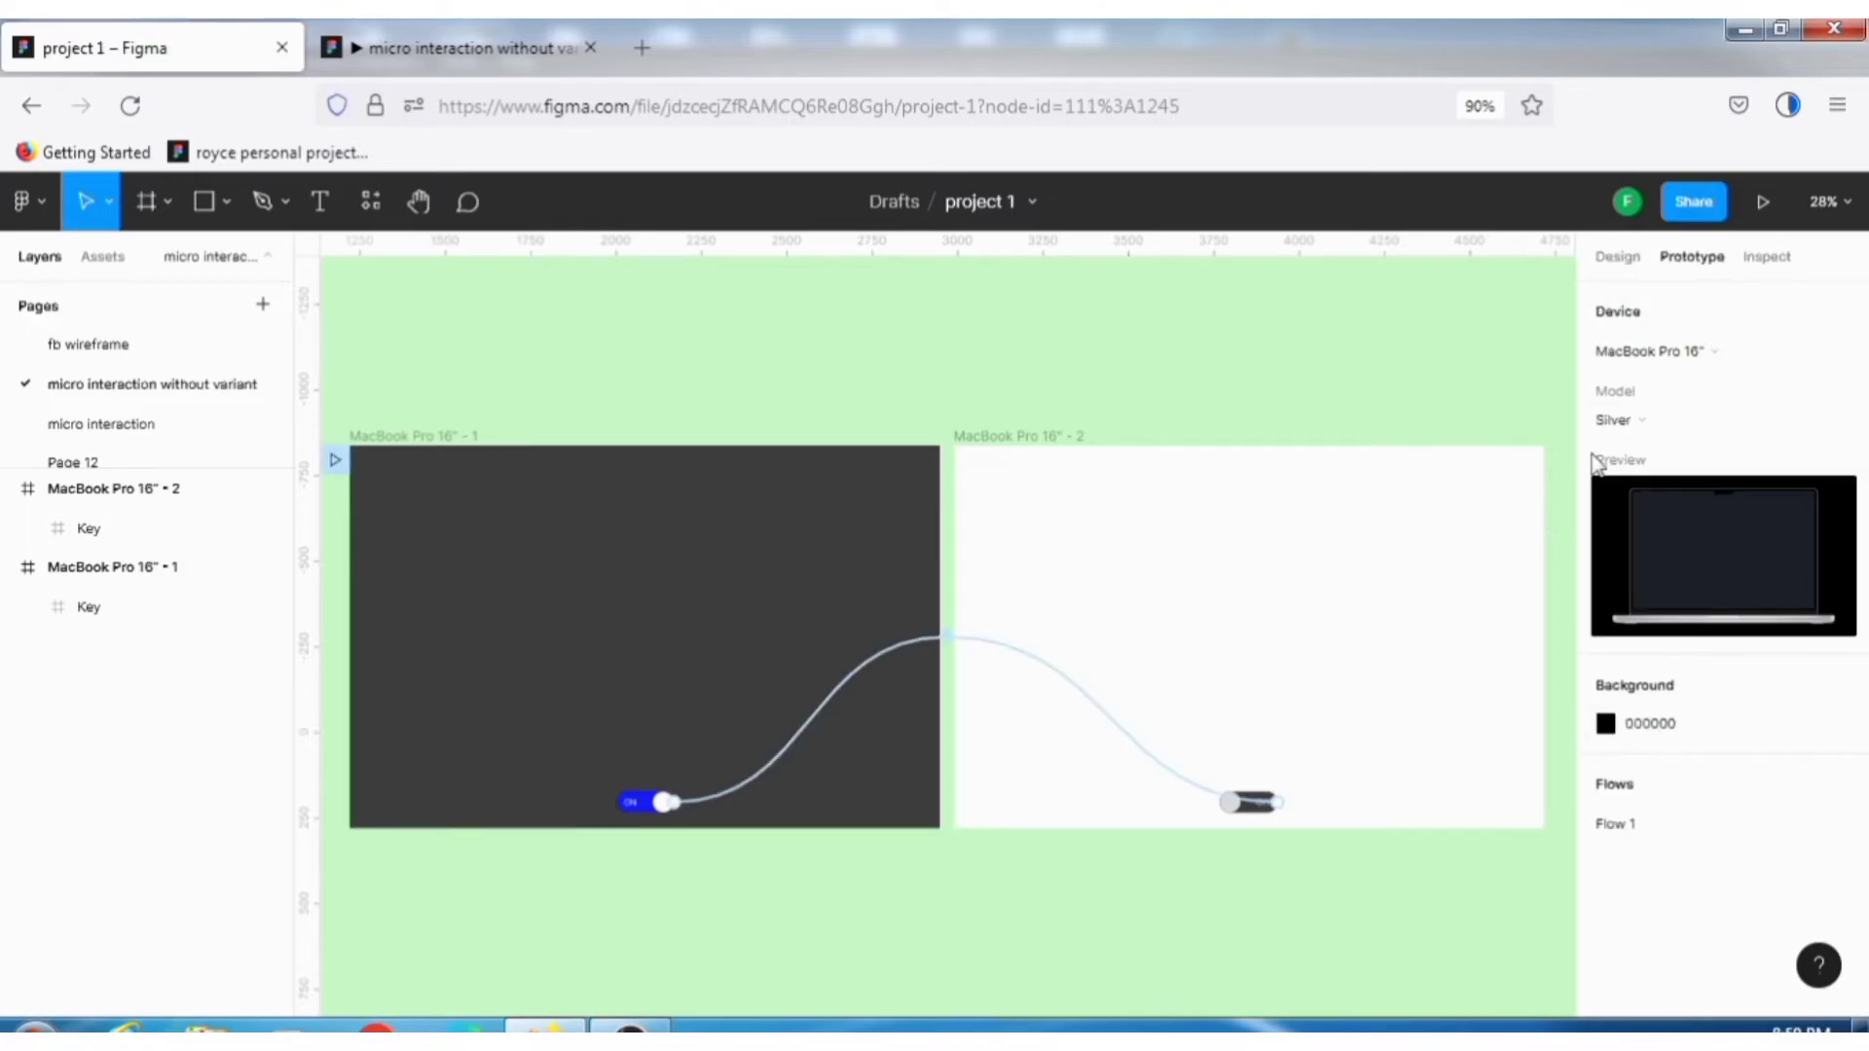
pyautogui.click(854, 688)
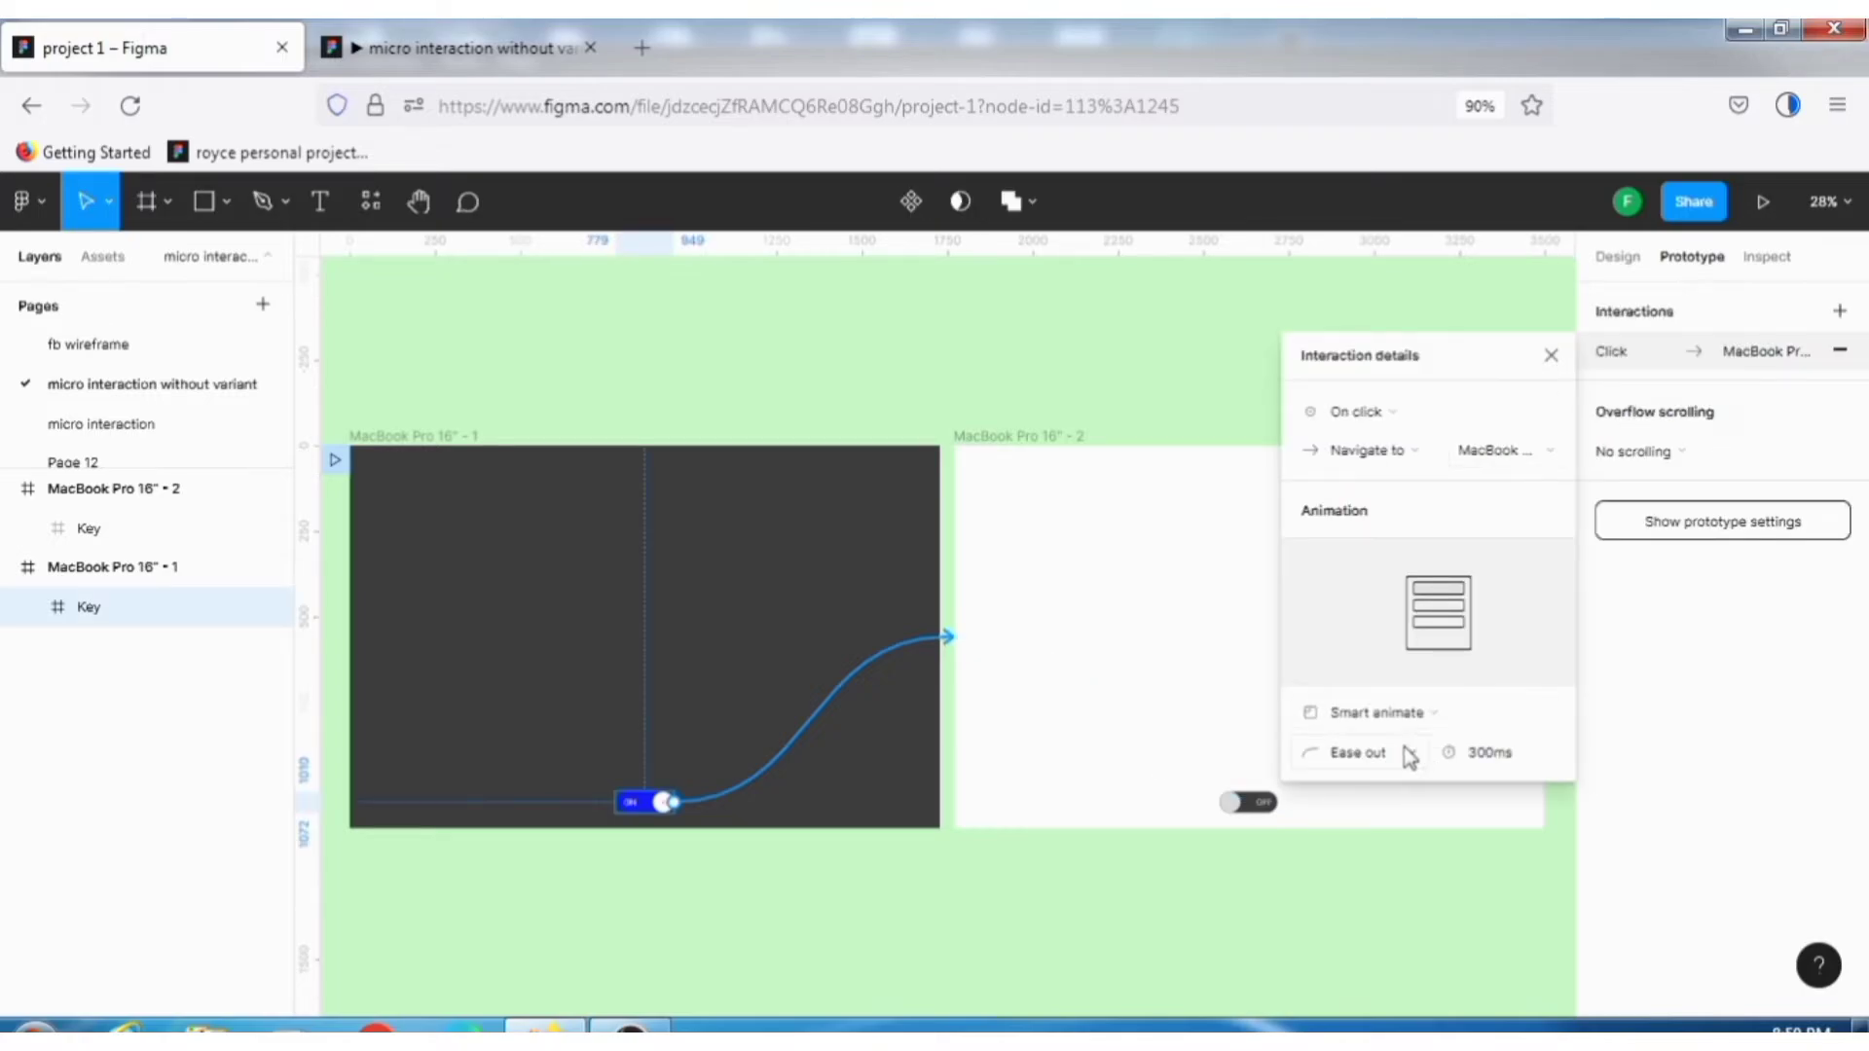
pyautogui.click(1409, 755)
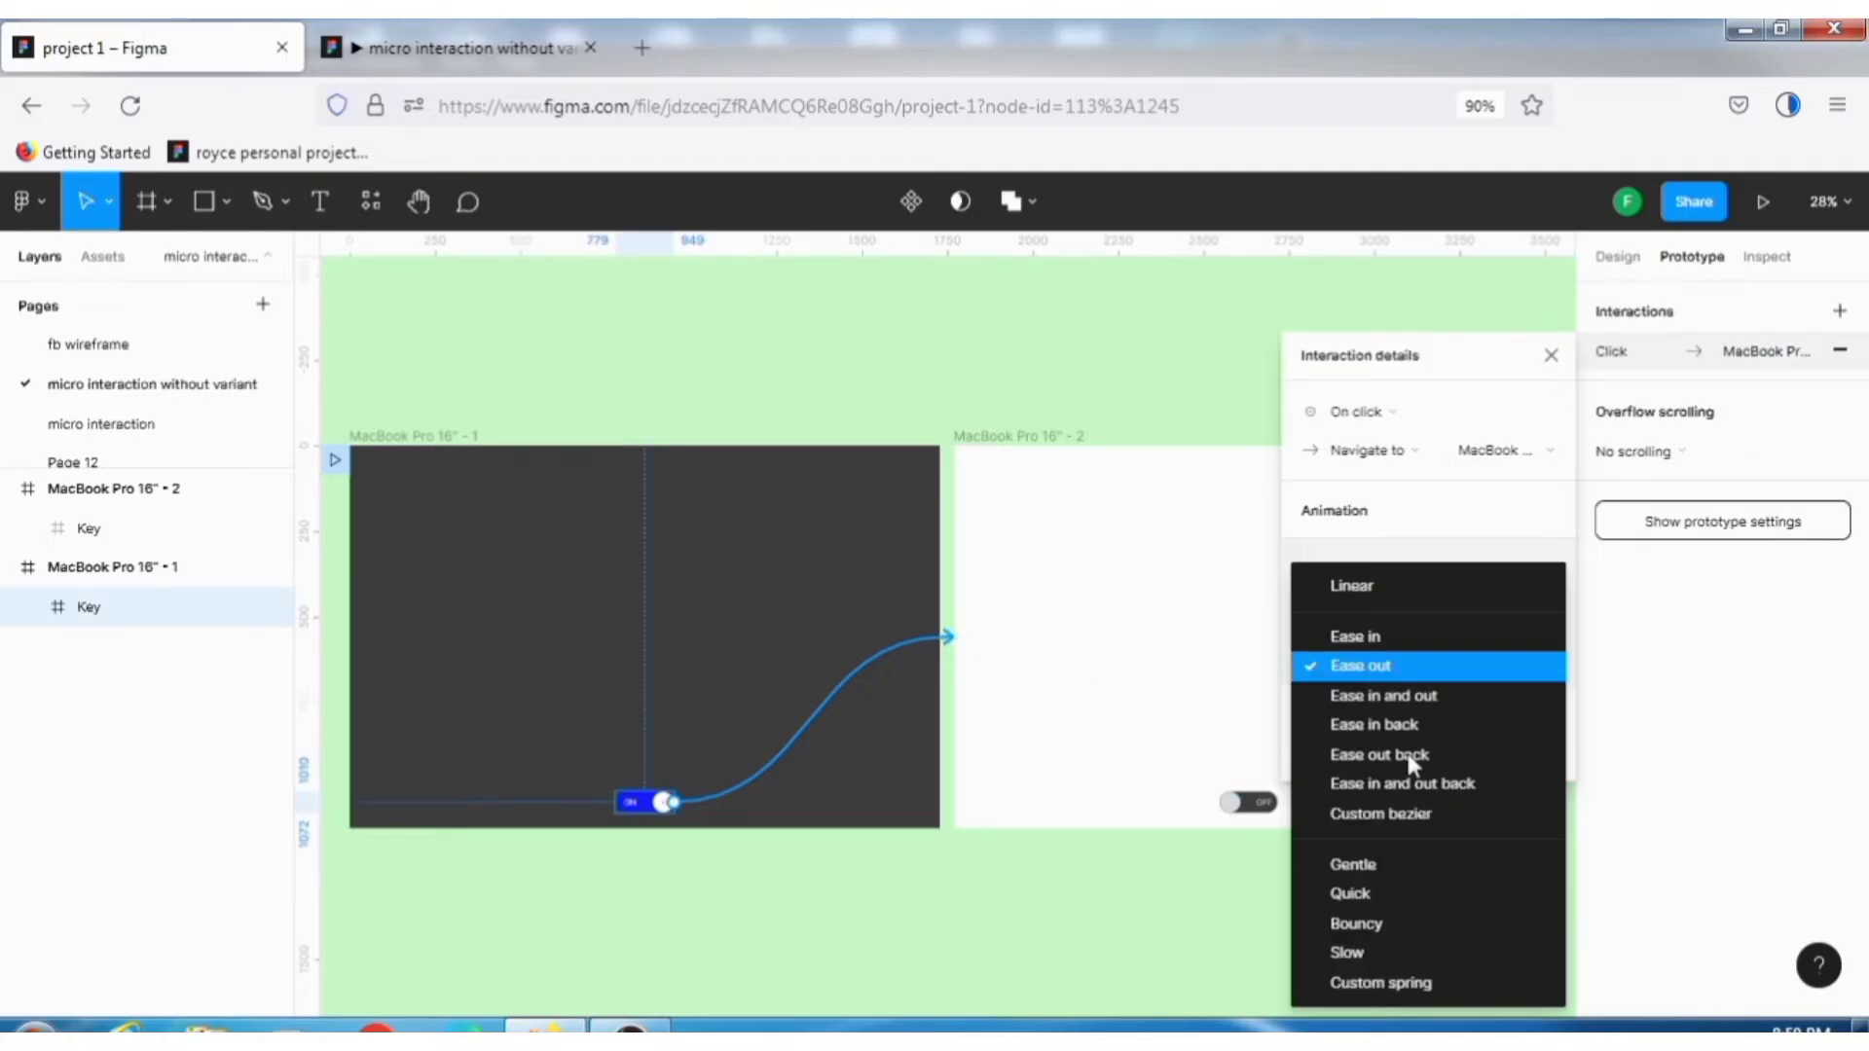
pyautogui.click(1406, 925)
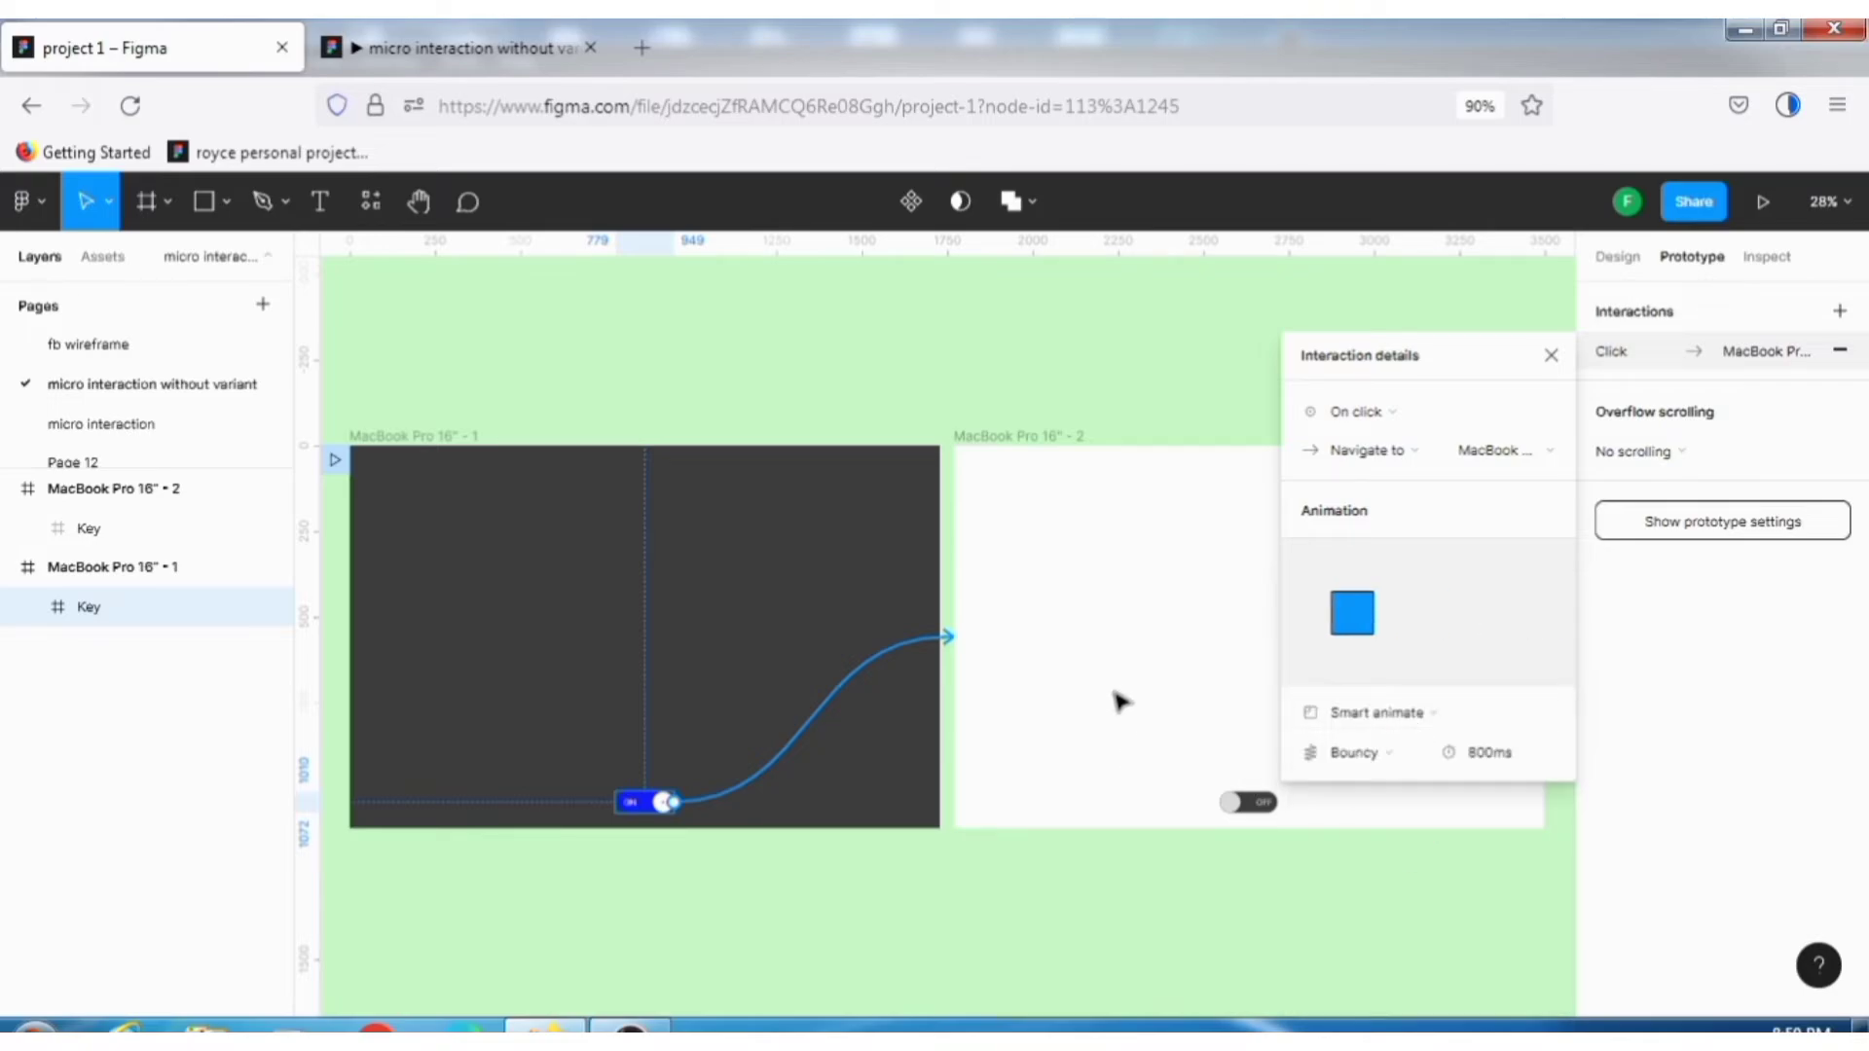
pyautogui.click(1227, 802)
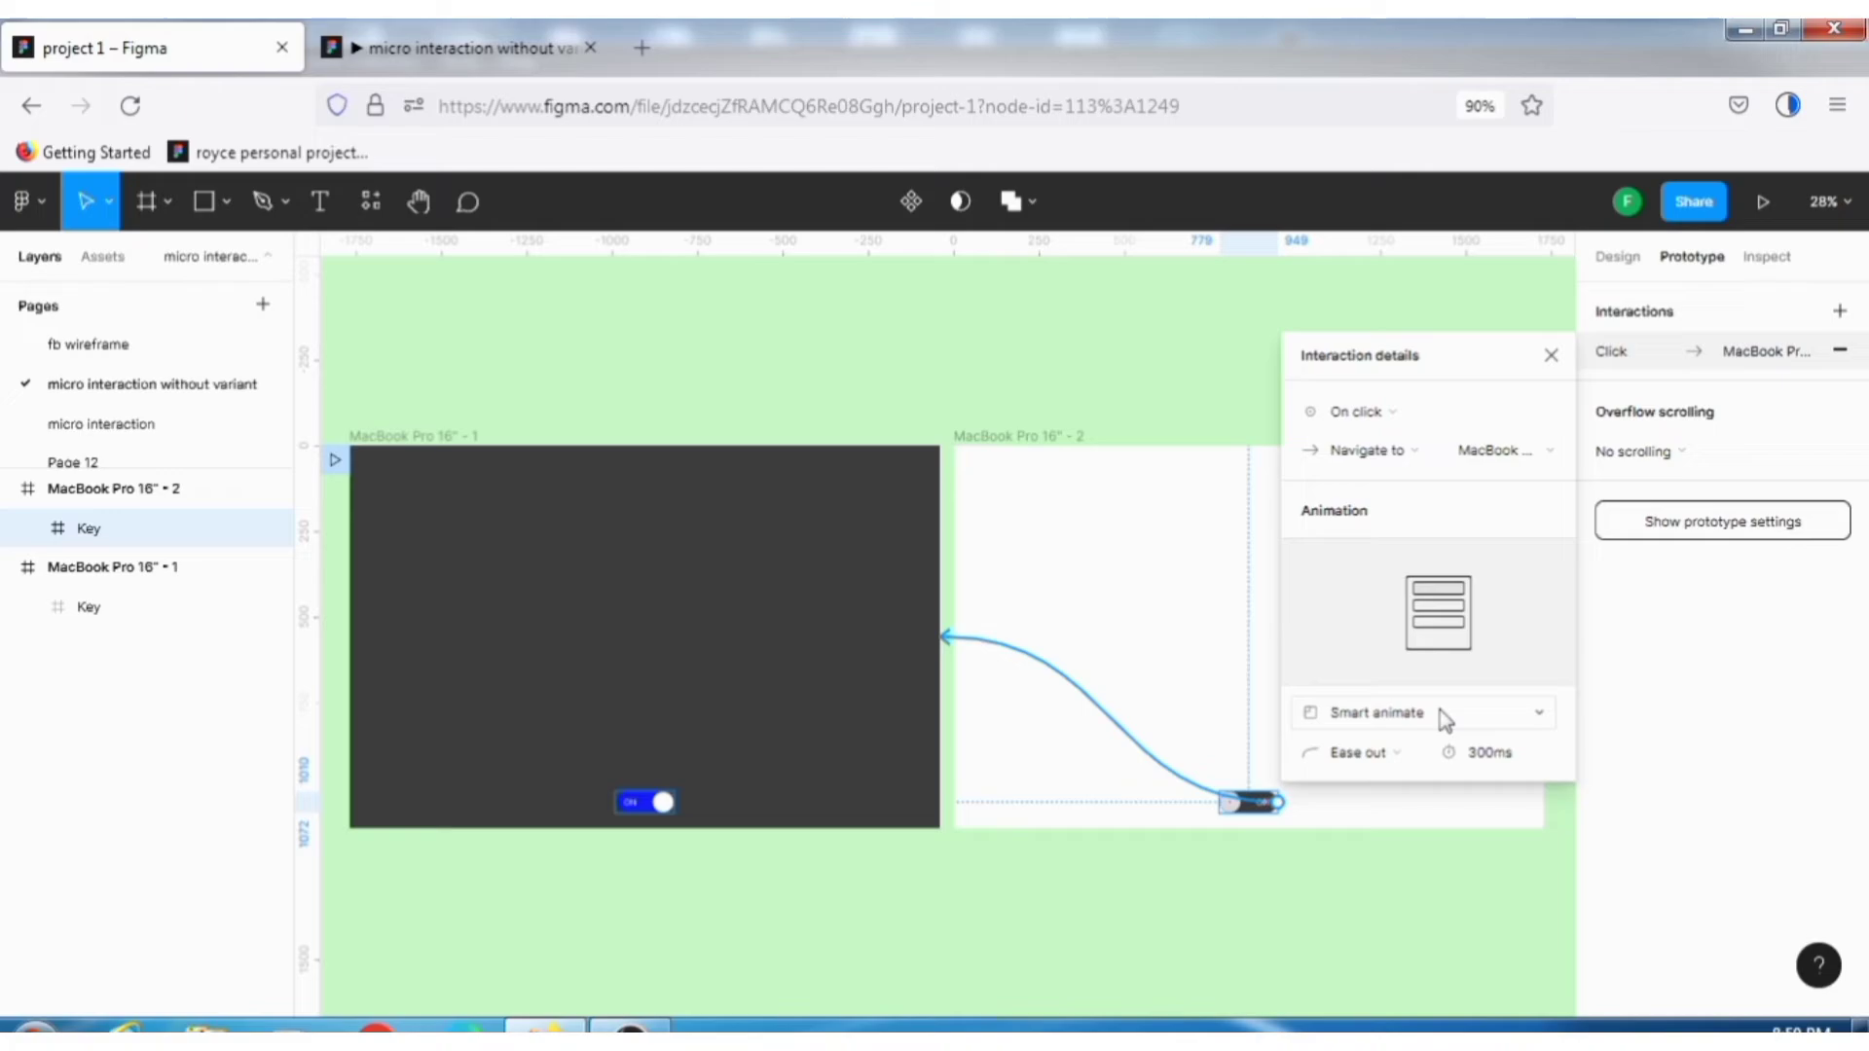
pyautogui.click(1394, 755)
pyautogui.click(1388, 924)
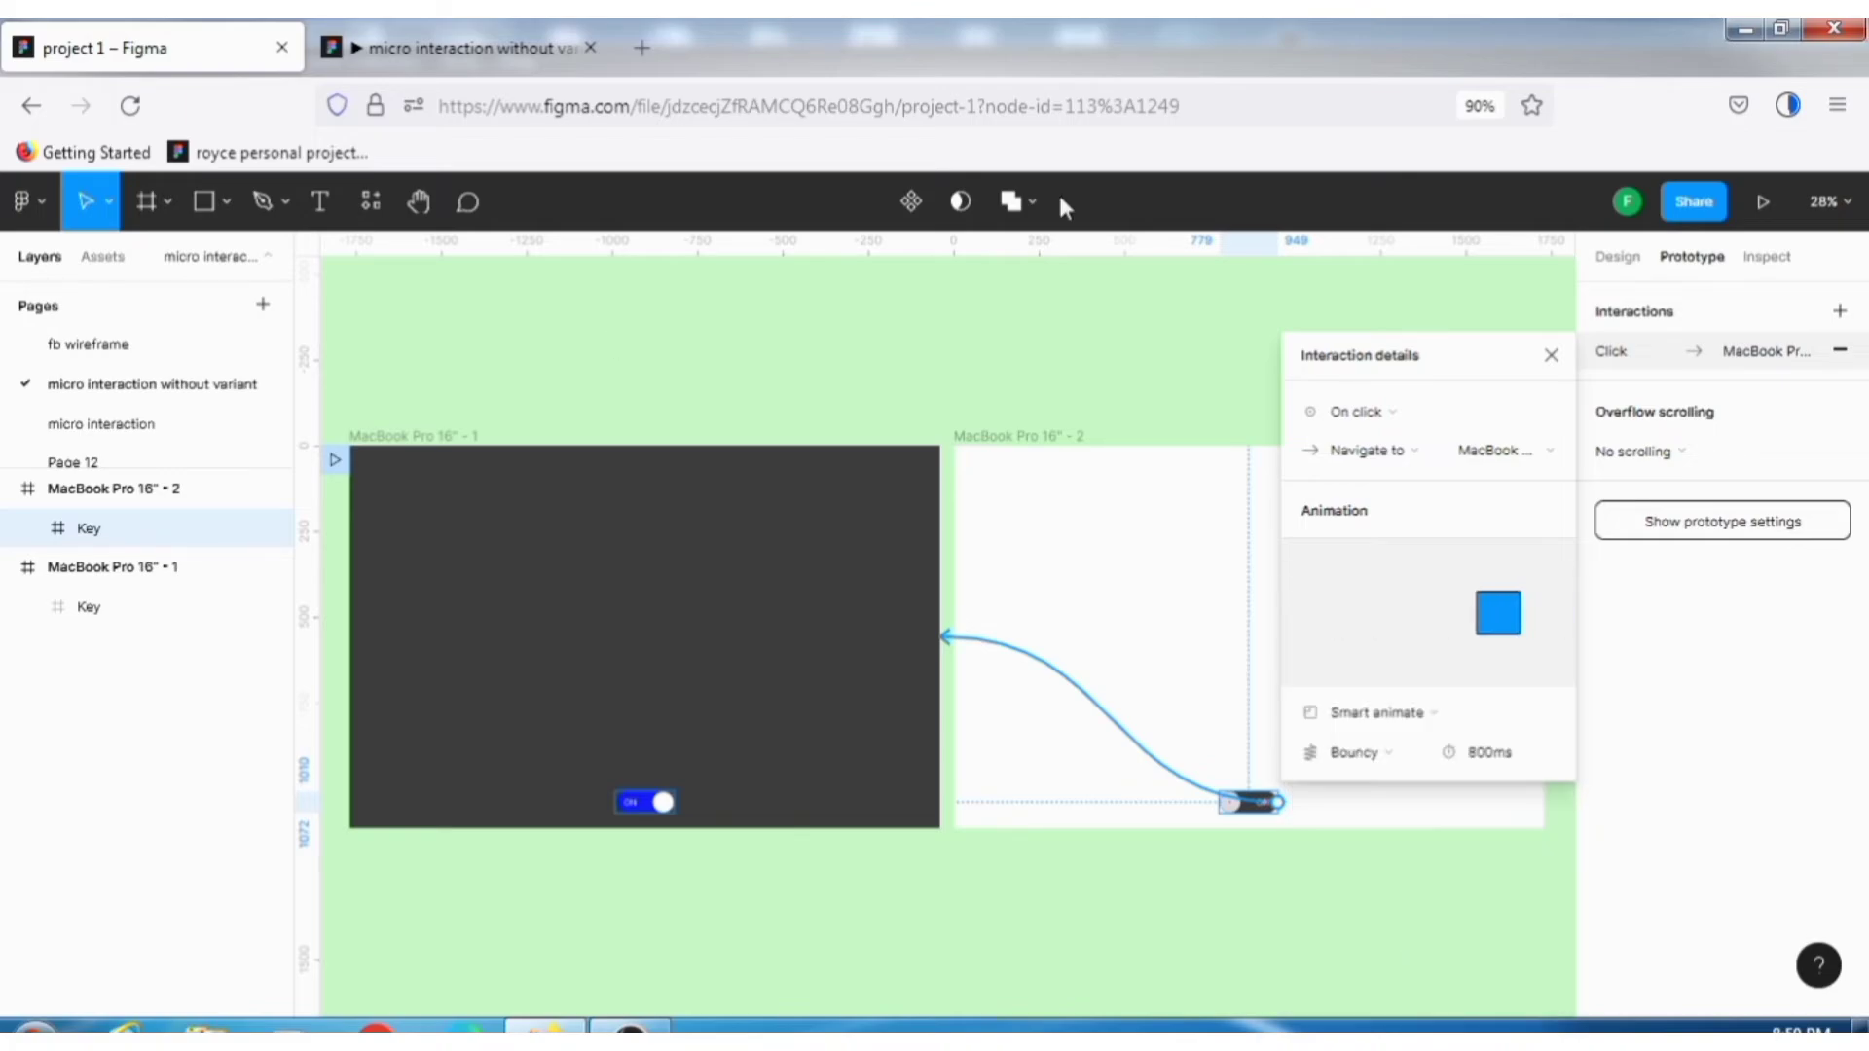
pyautogui.press('Escape')
# - Test the toggle's Bouncy animation in the running prototype by switching it on and off several times
pyautogui.click(508, 46)
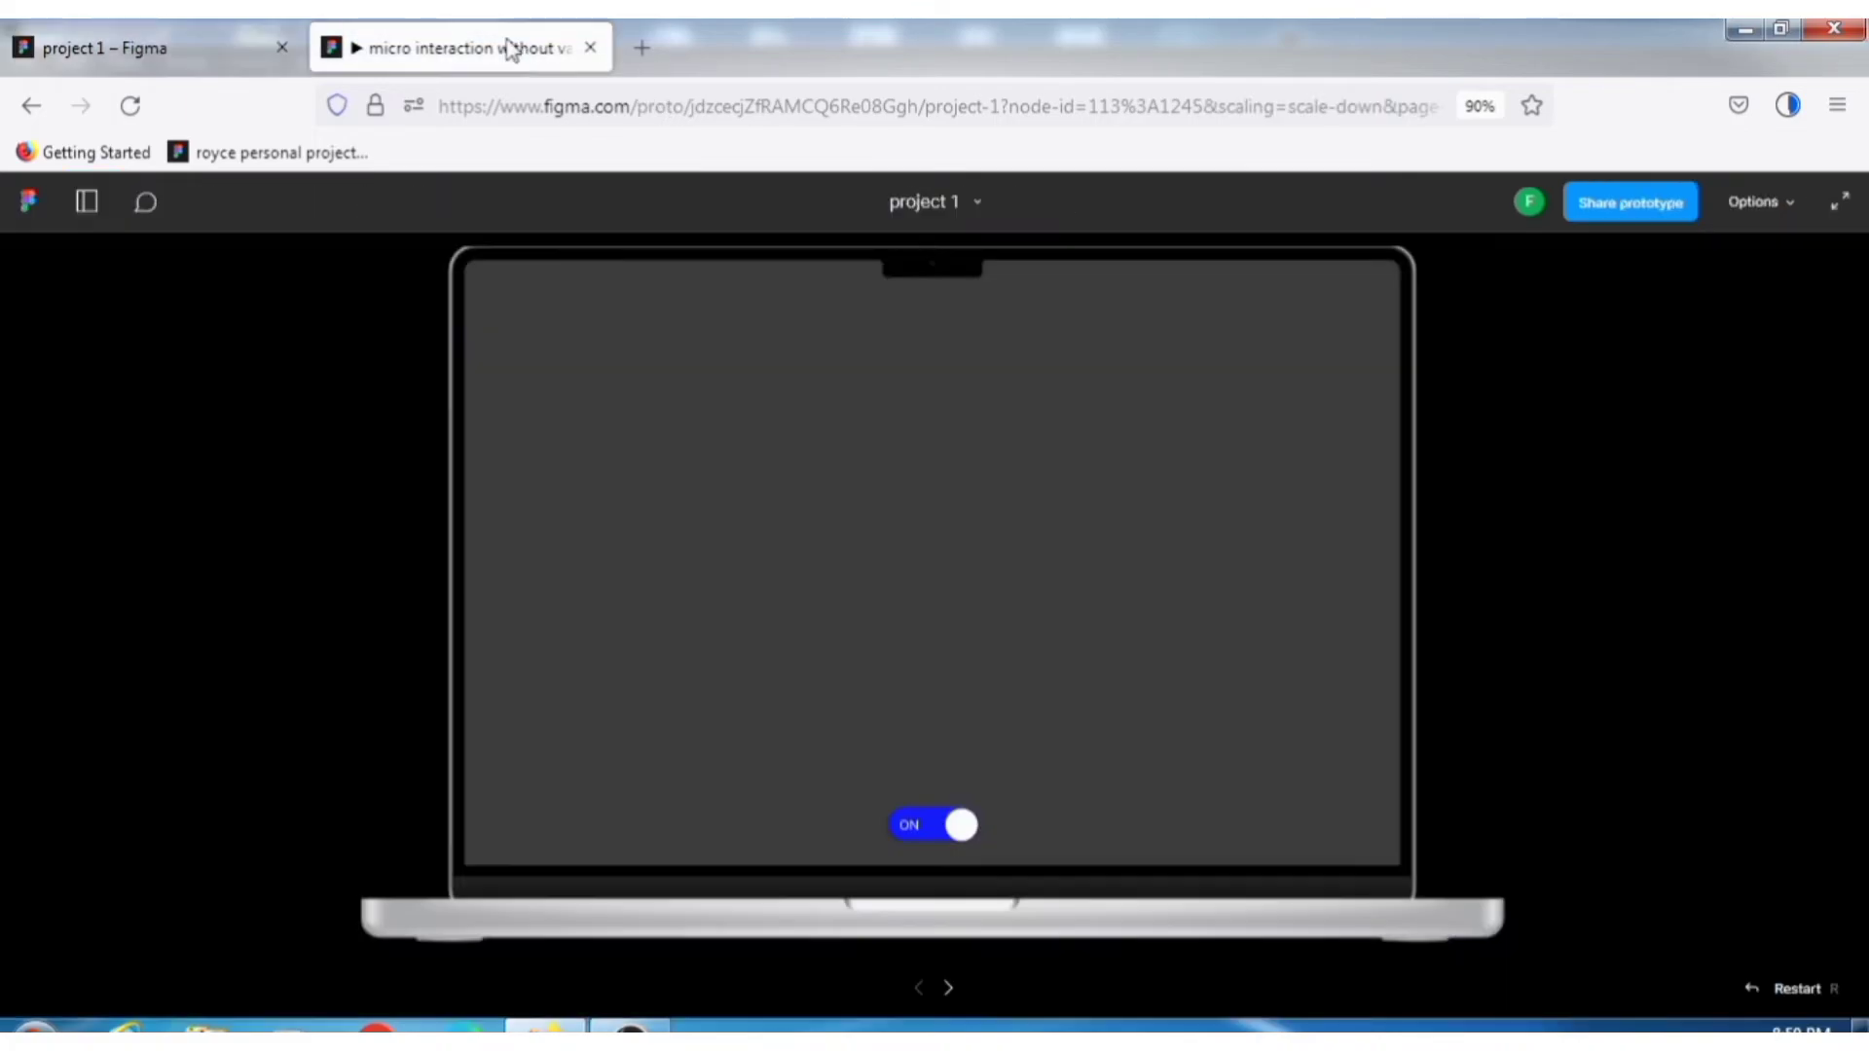
pyautogui.click(929, 830)
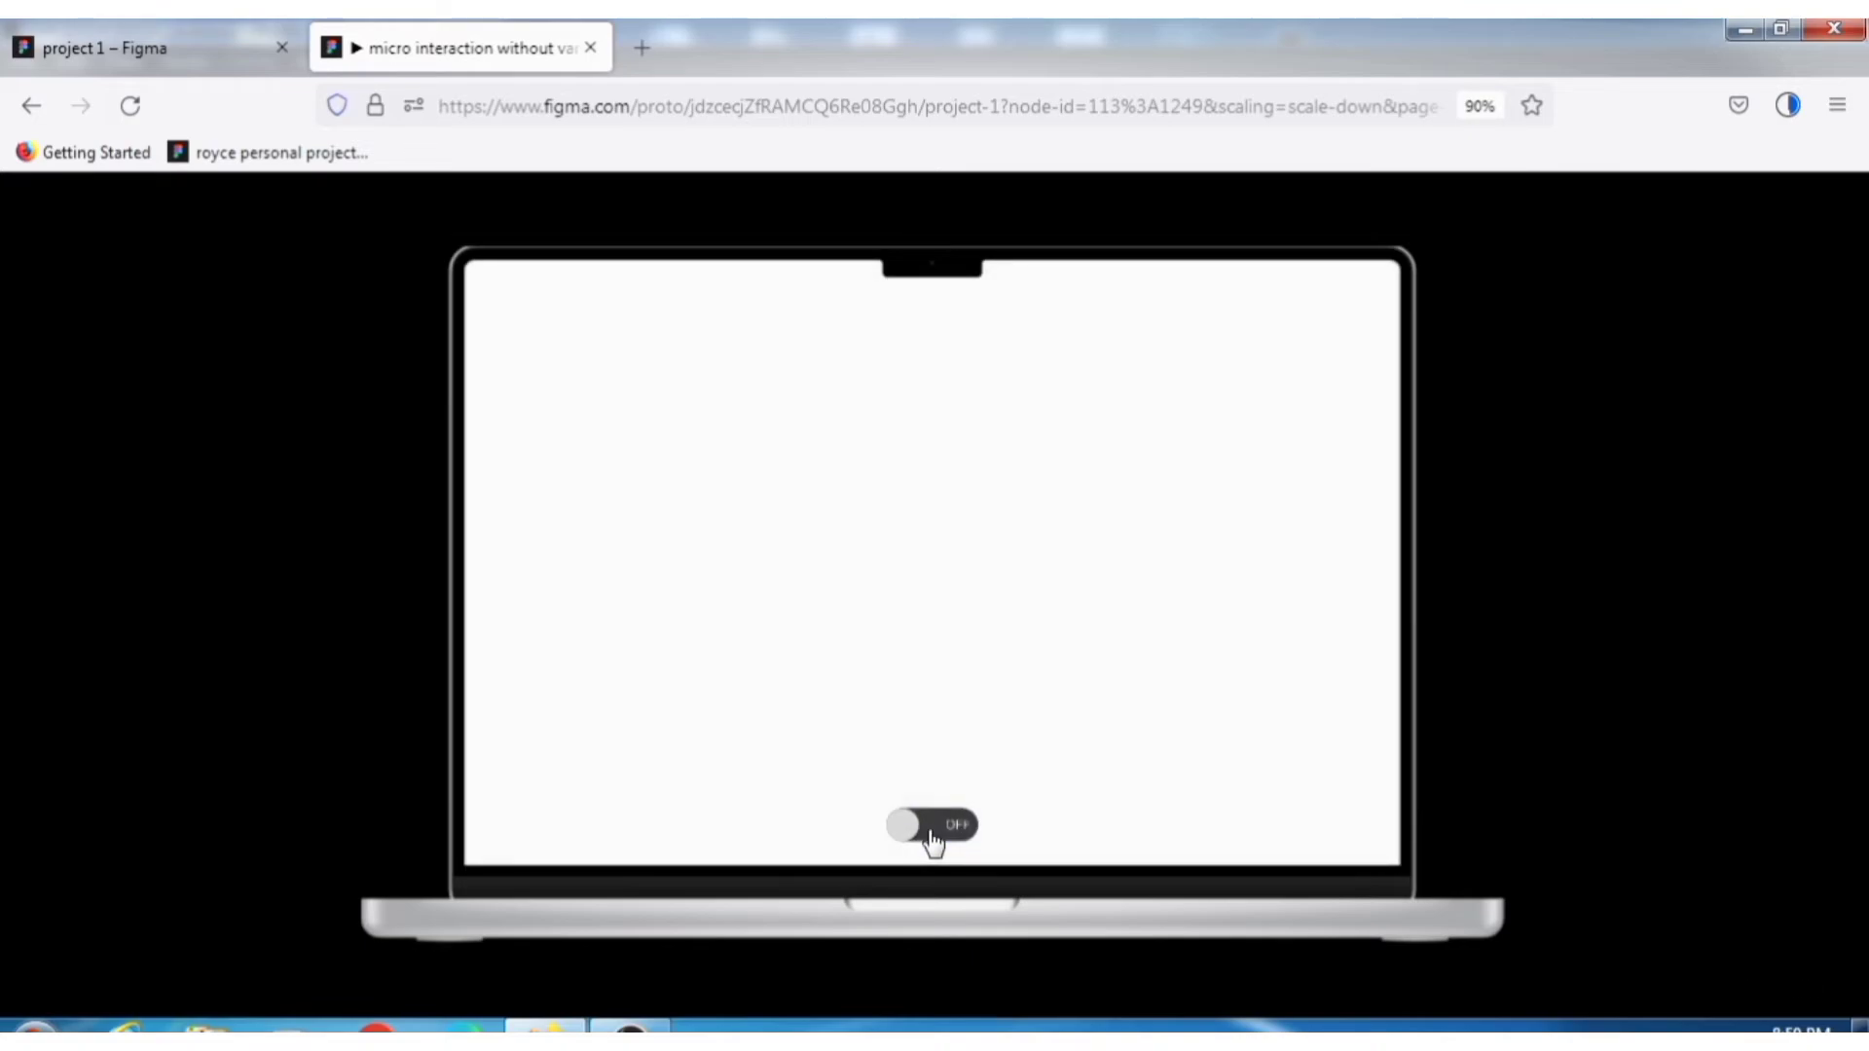
pyautogui.click(927, 837)
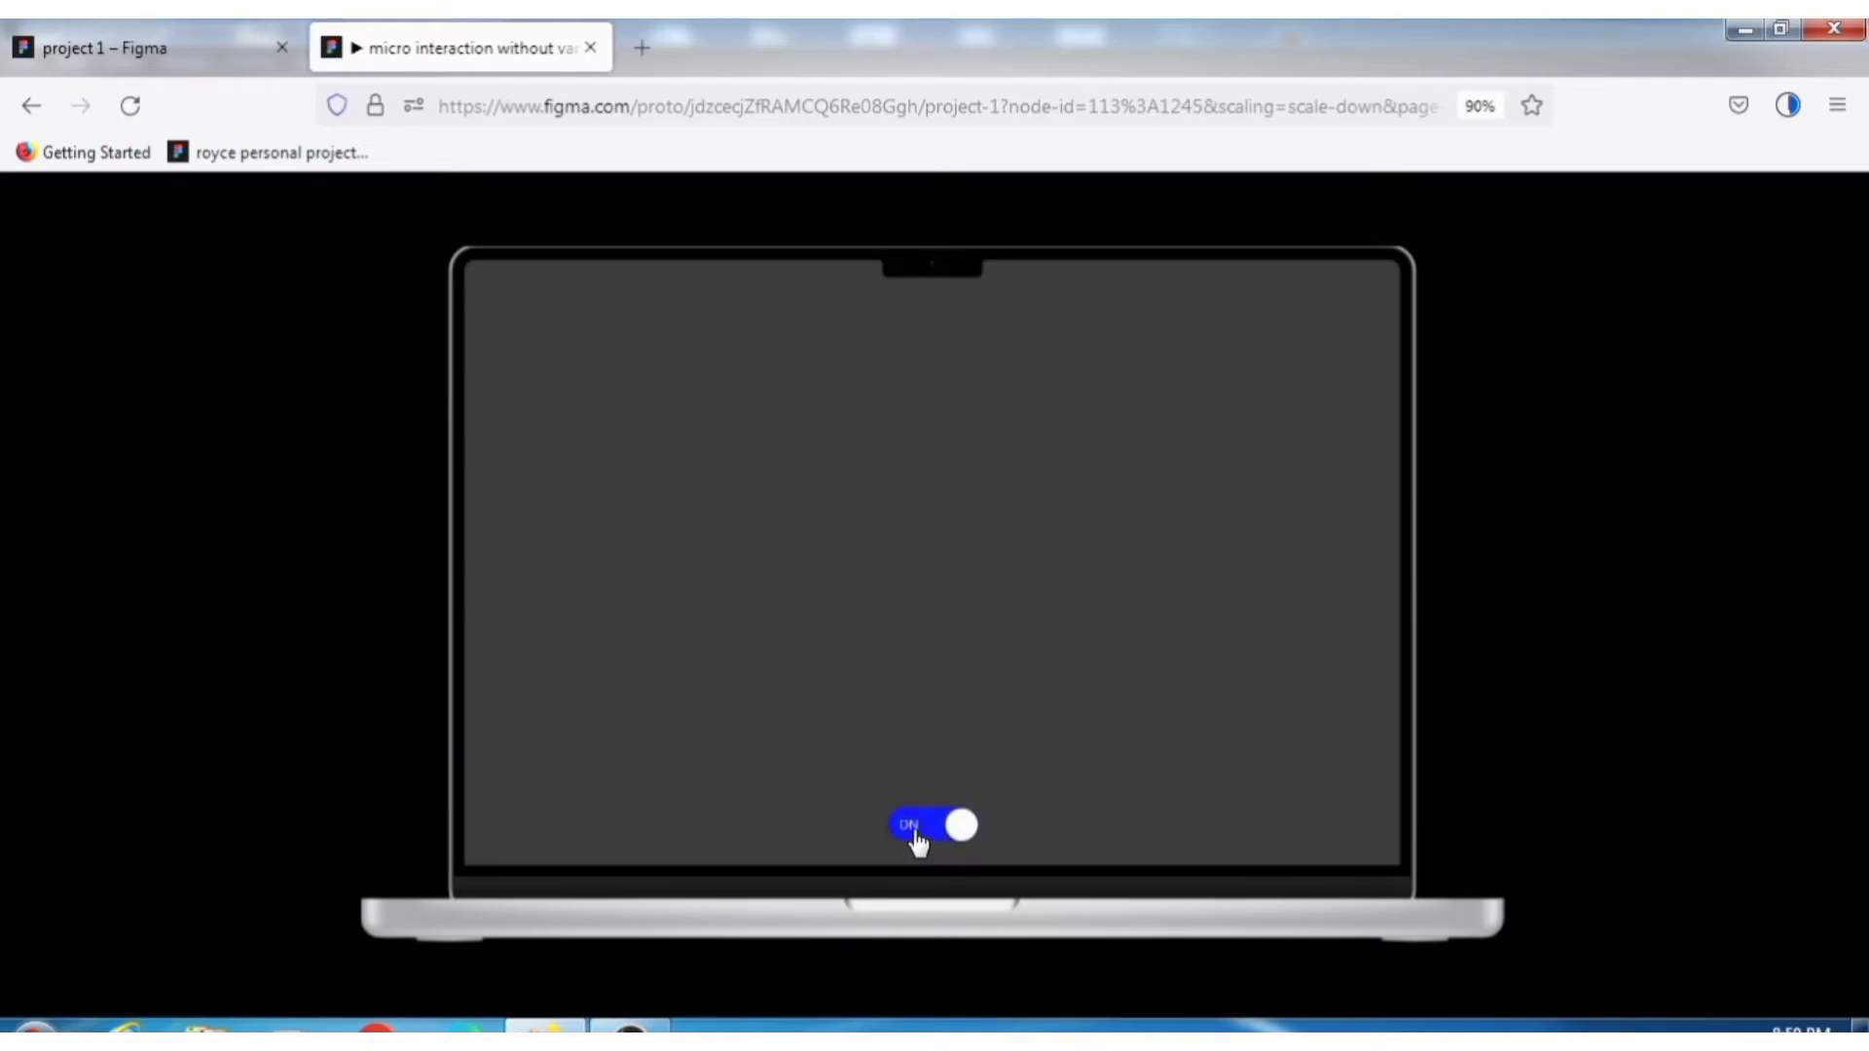
pyautogui.click(917, 837)
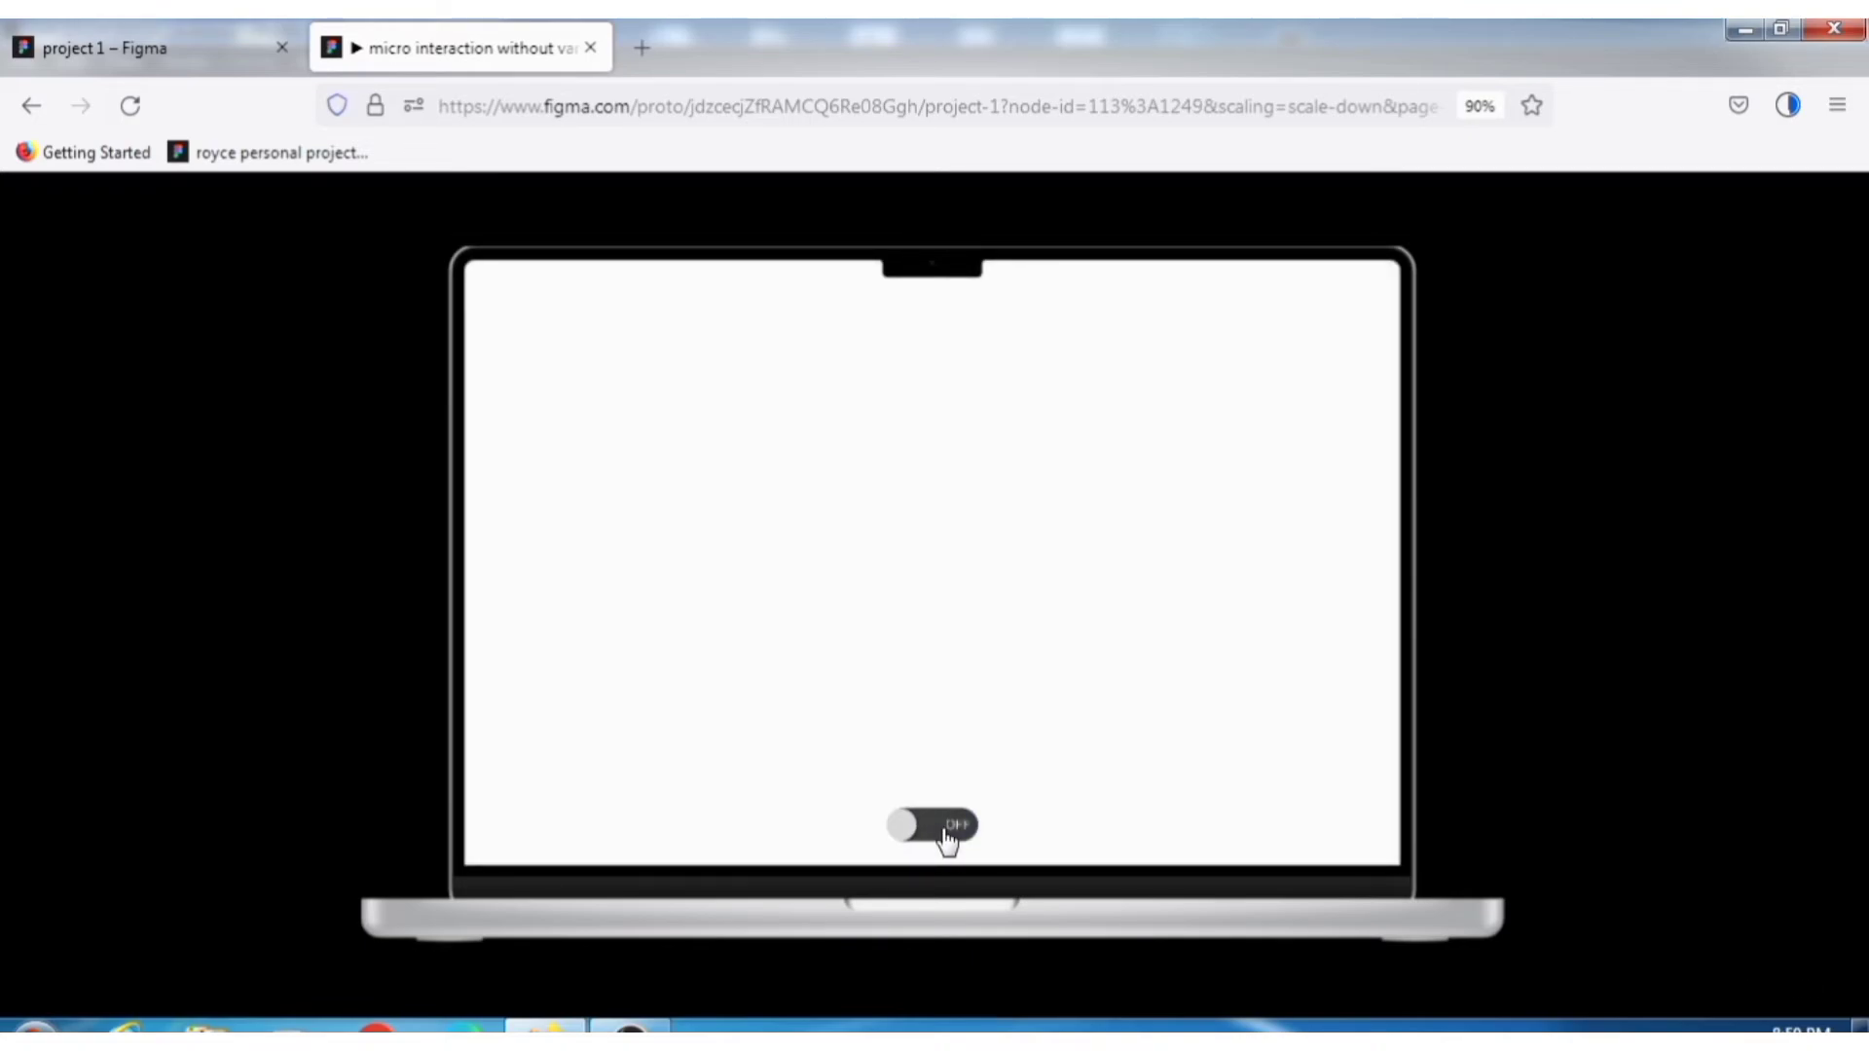
pyautogui.click(949, 837)
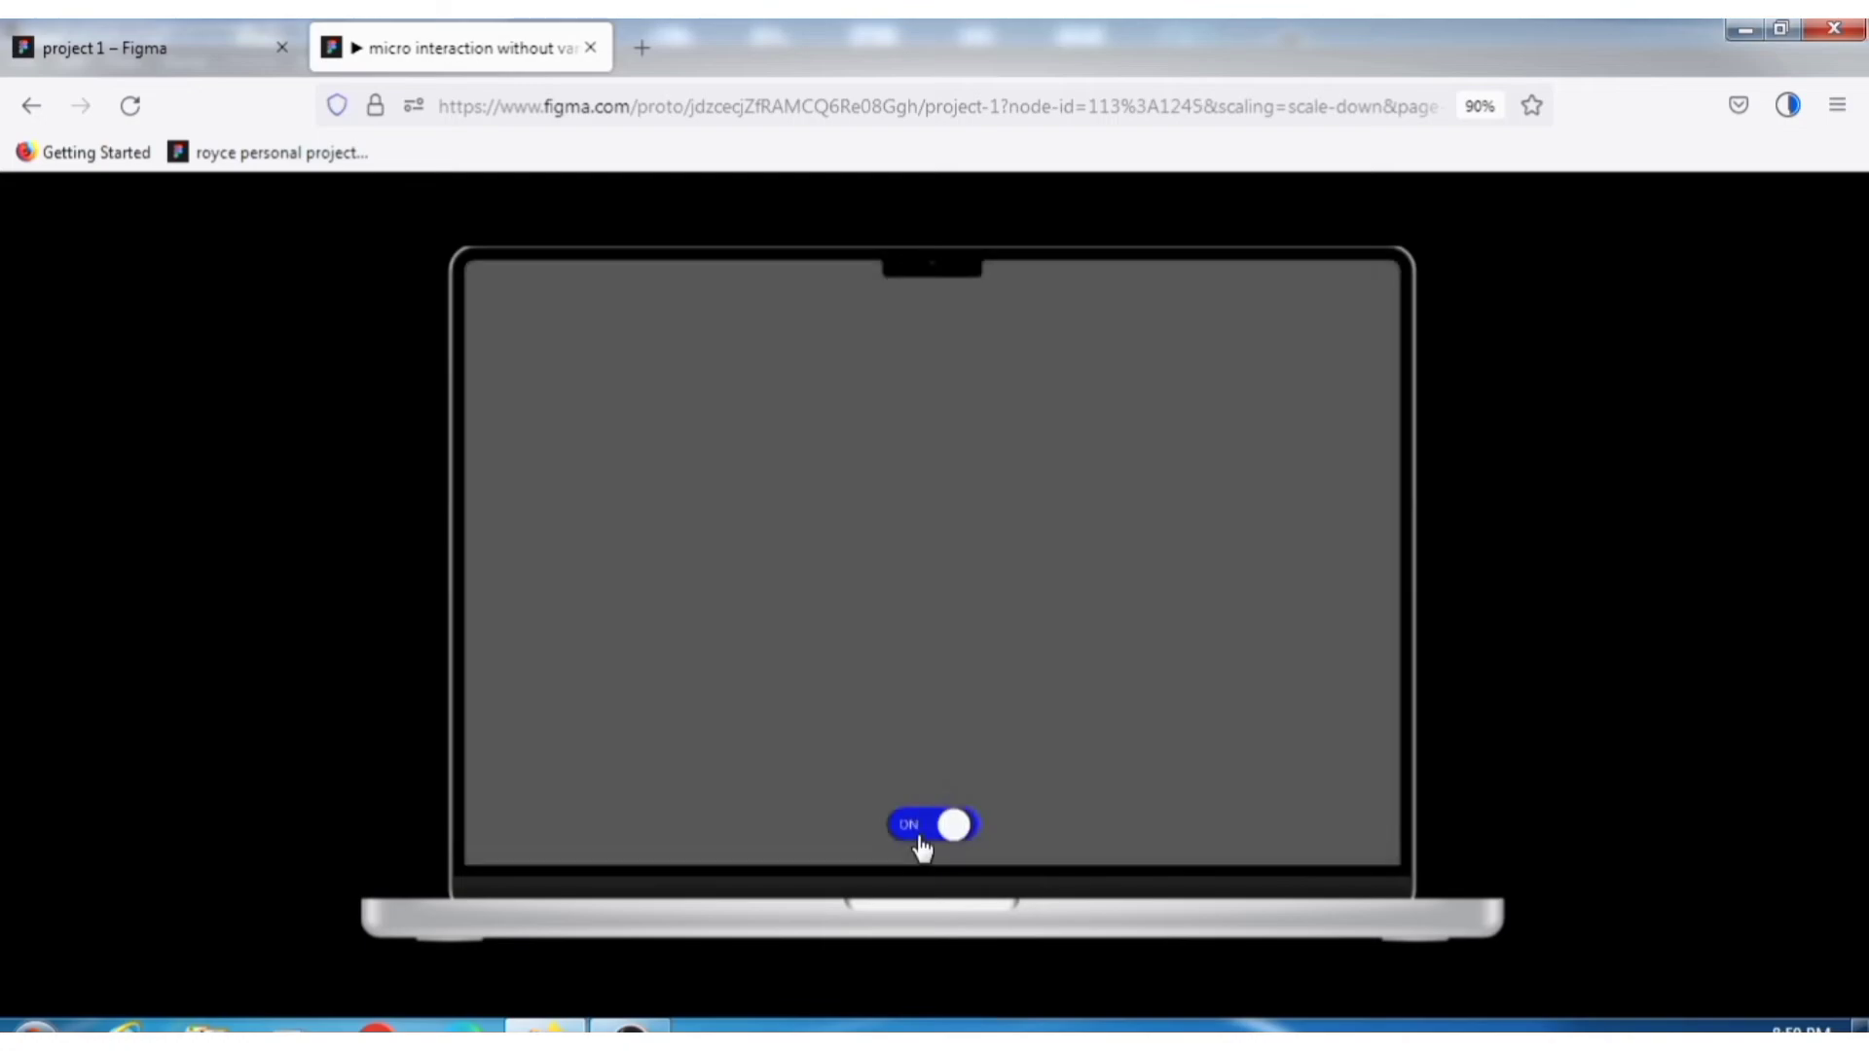
pyautogui.click(920, 837)
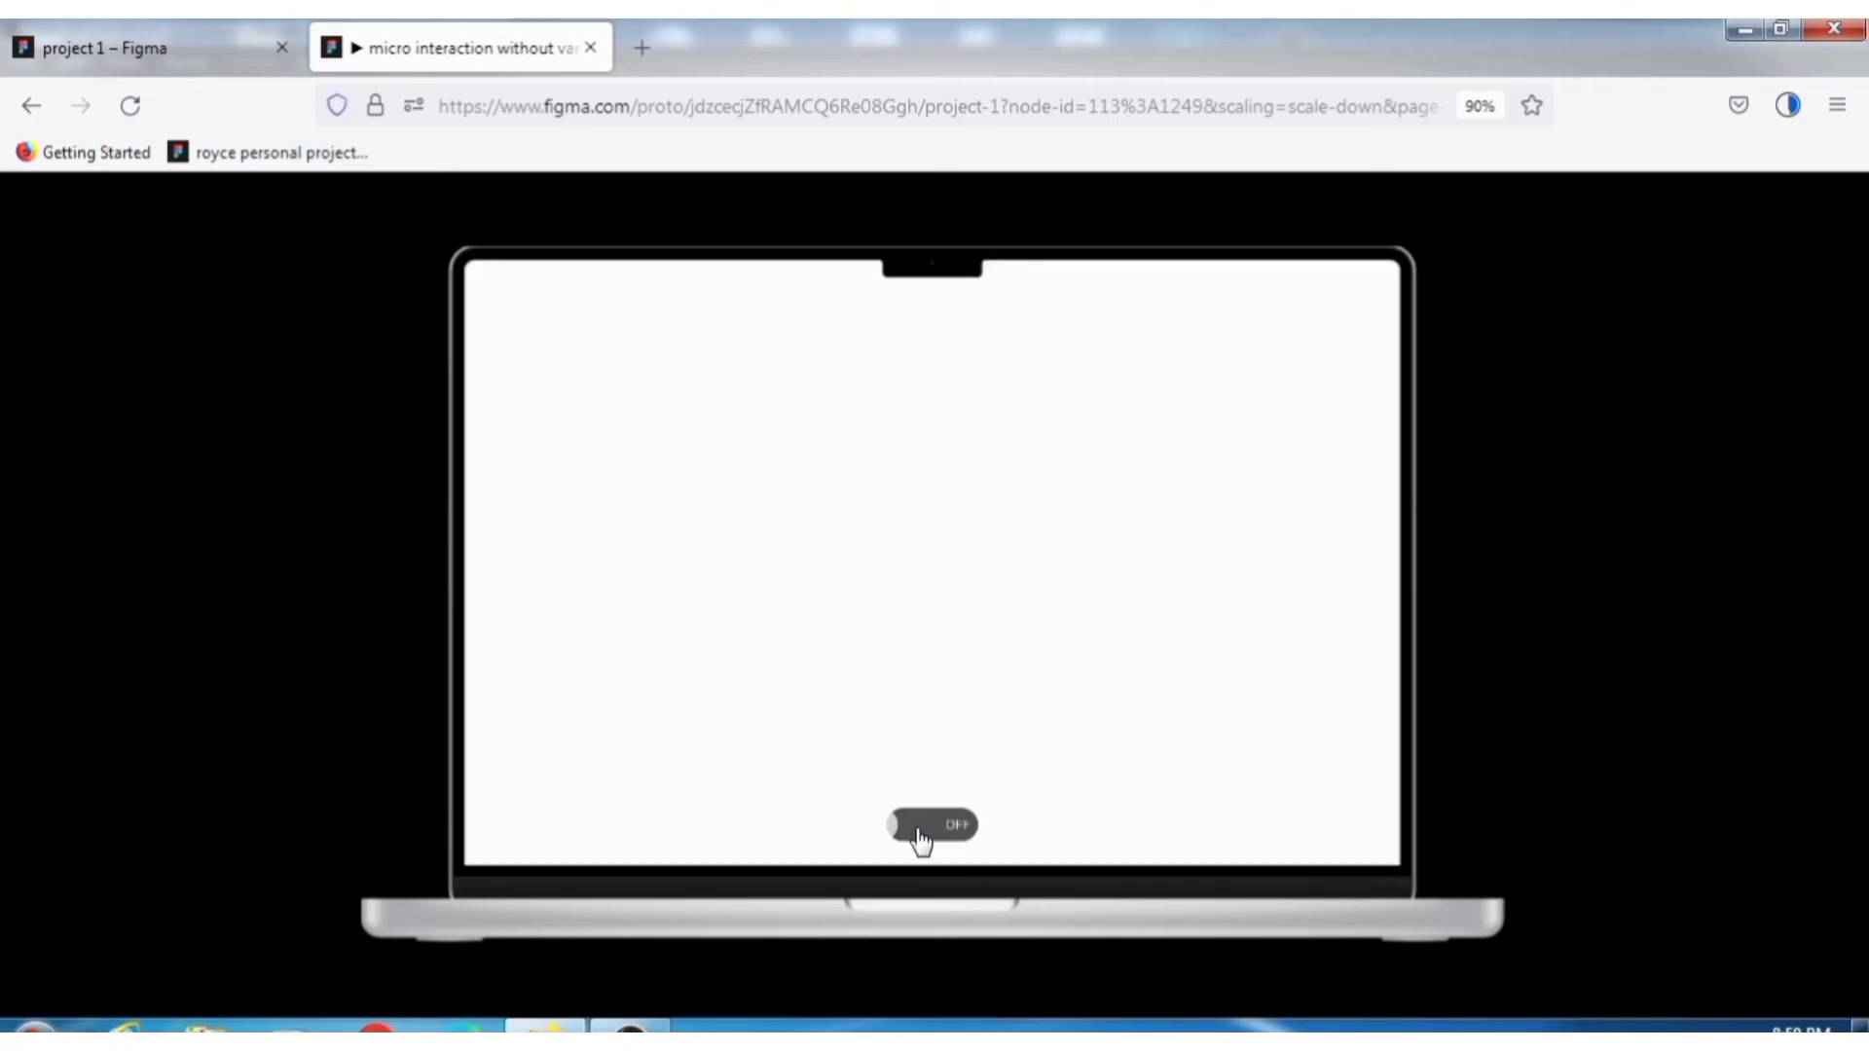
pyautogui.click(967, 833)
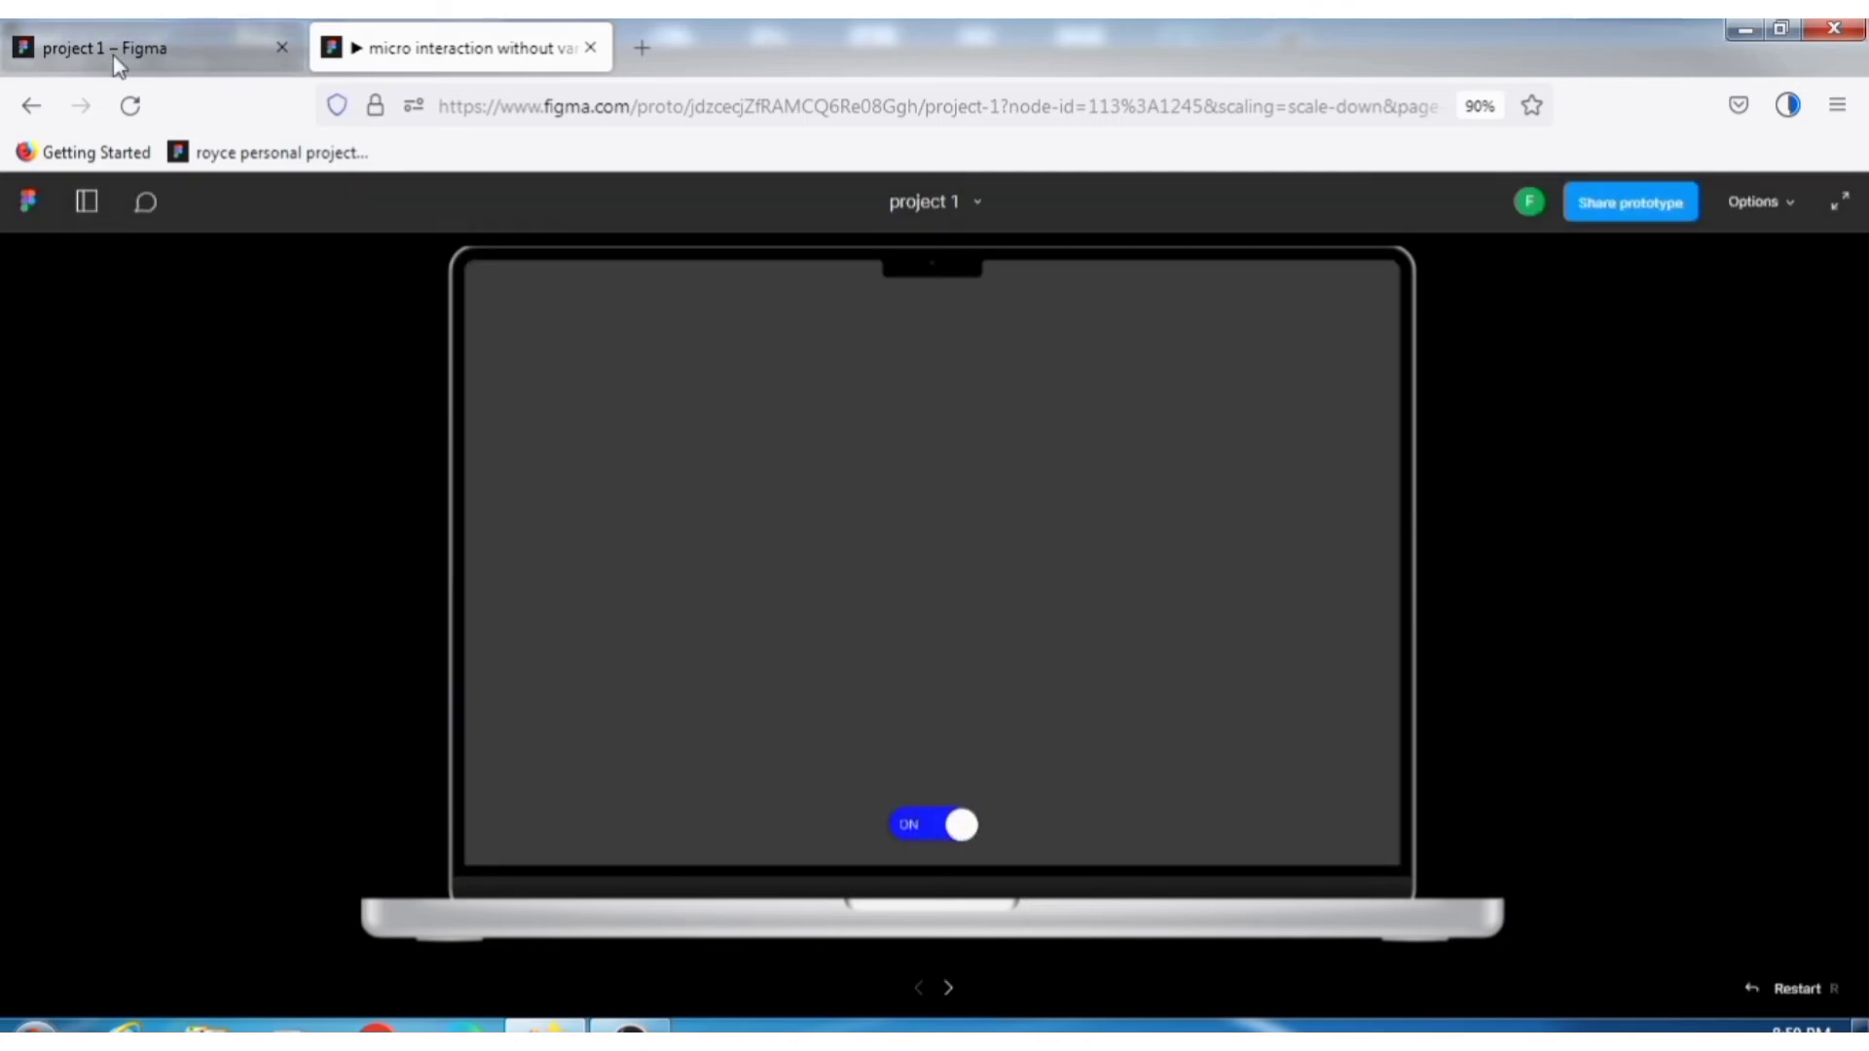
# - Set the Smart animate easing to Ease in and out in the click interactions of both the OFF toggle and the ON toggle
pyautogui.click(64, 37)
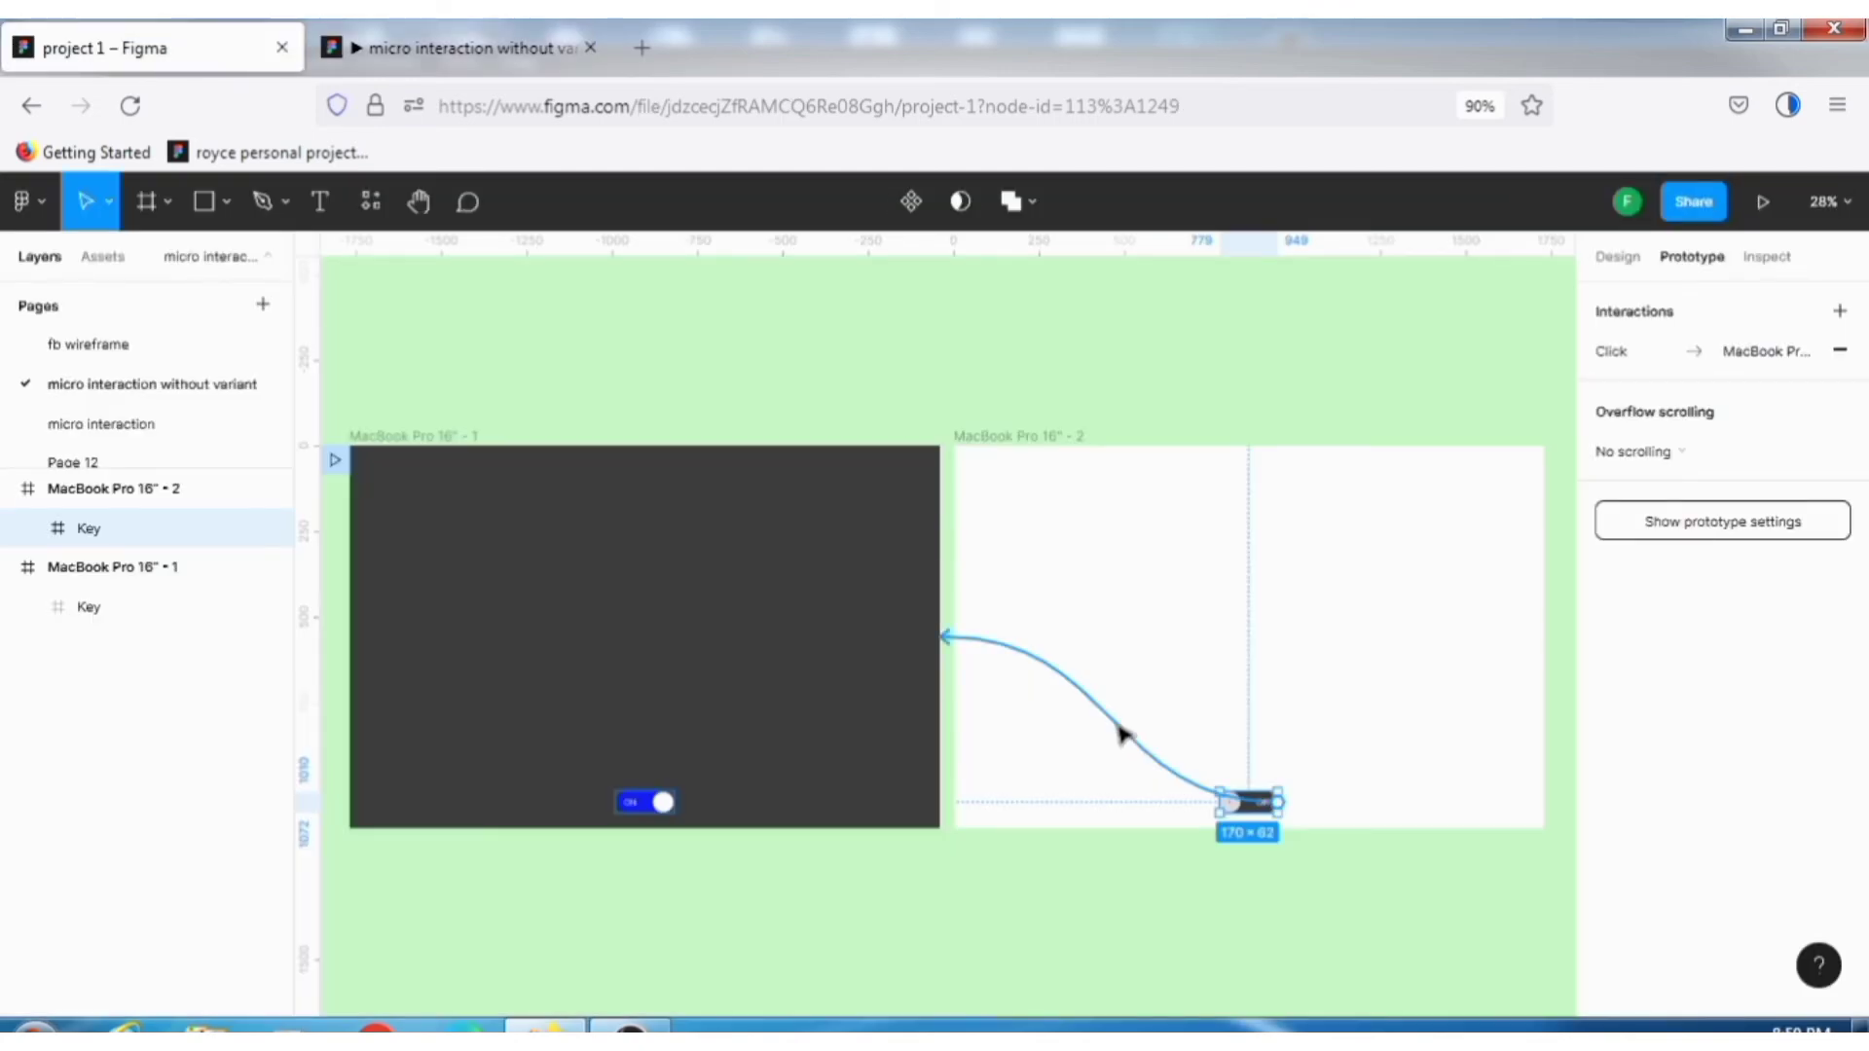
pyautogui.click(1121, 735)
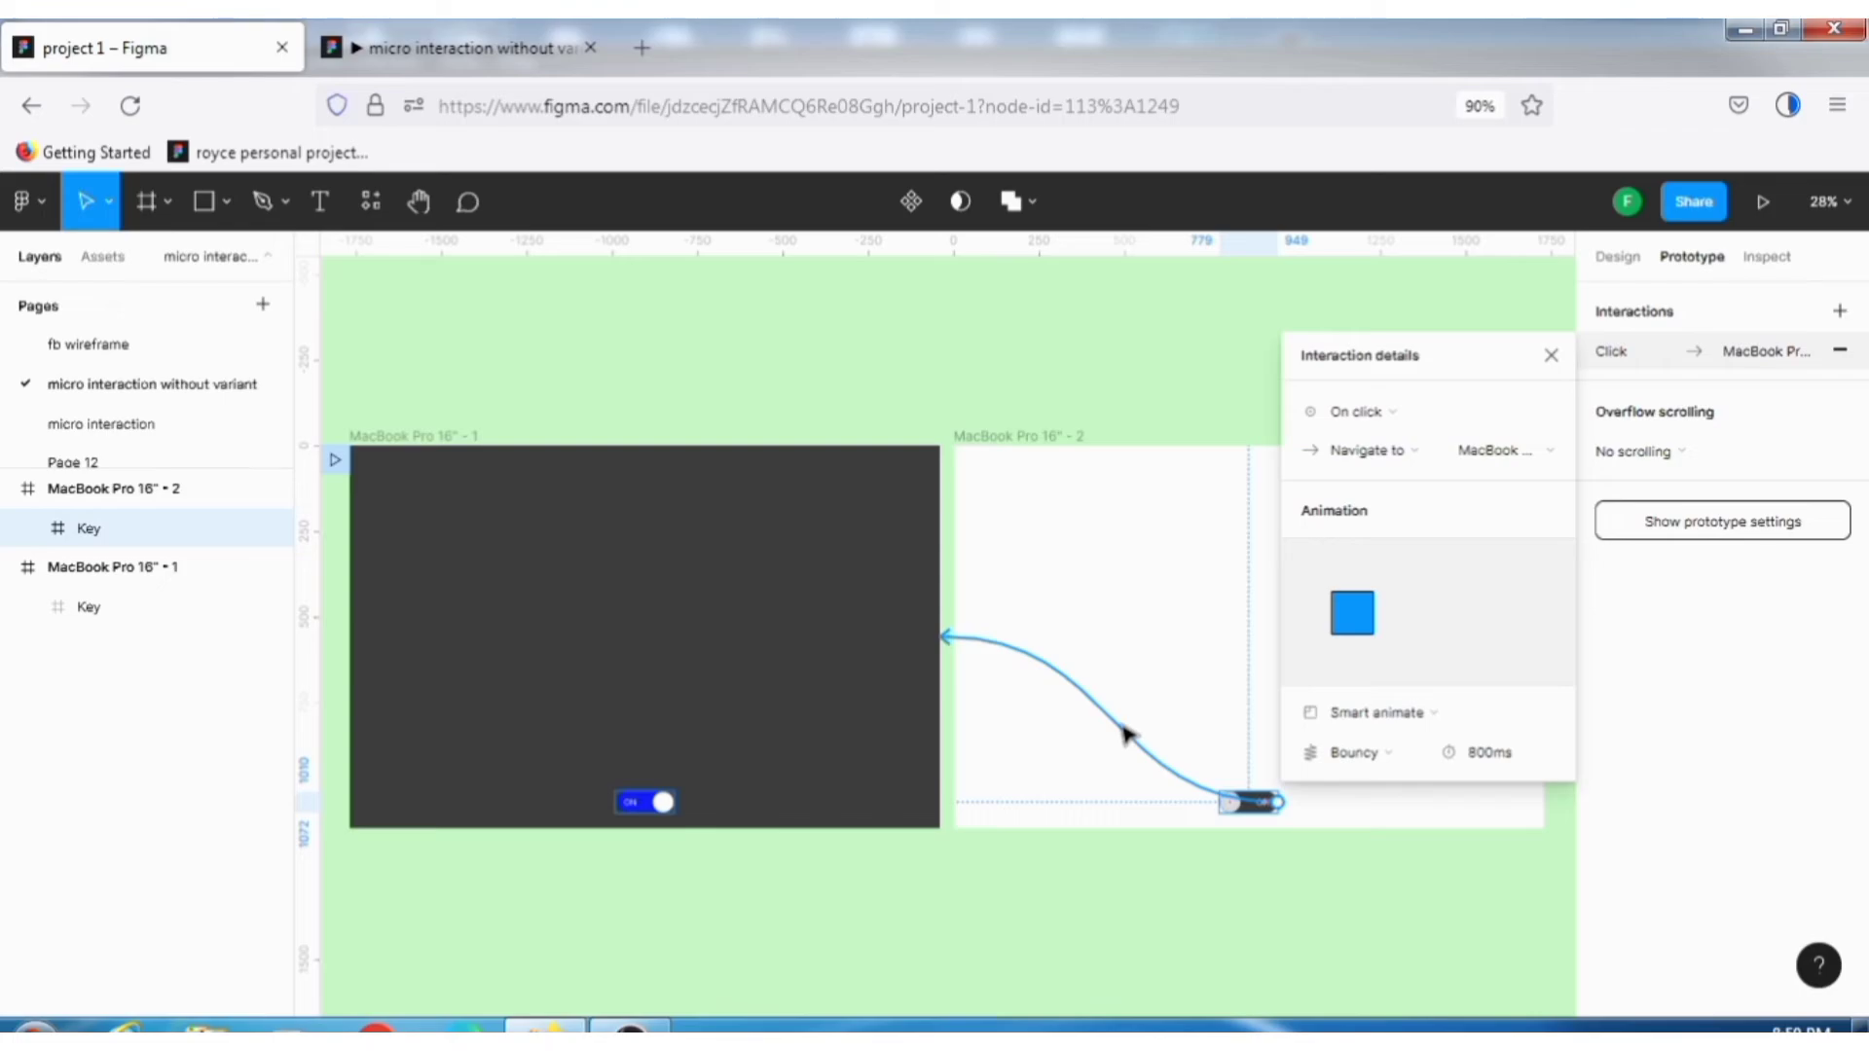
pyautogui.click(1394, 755)
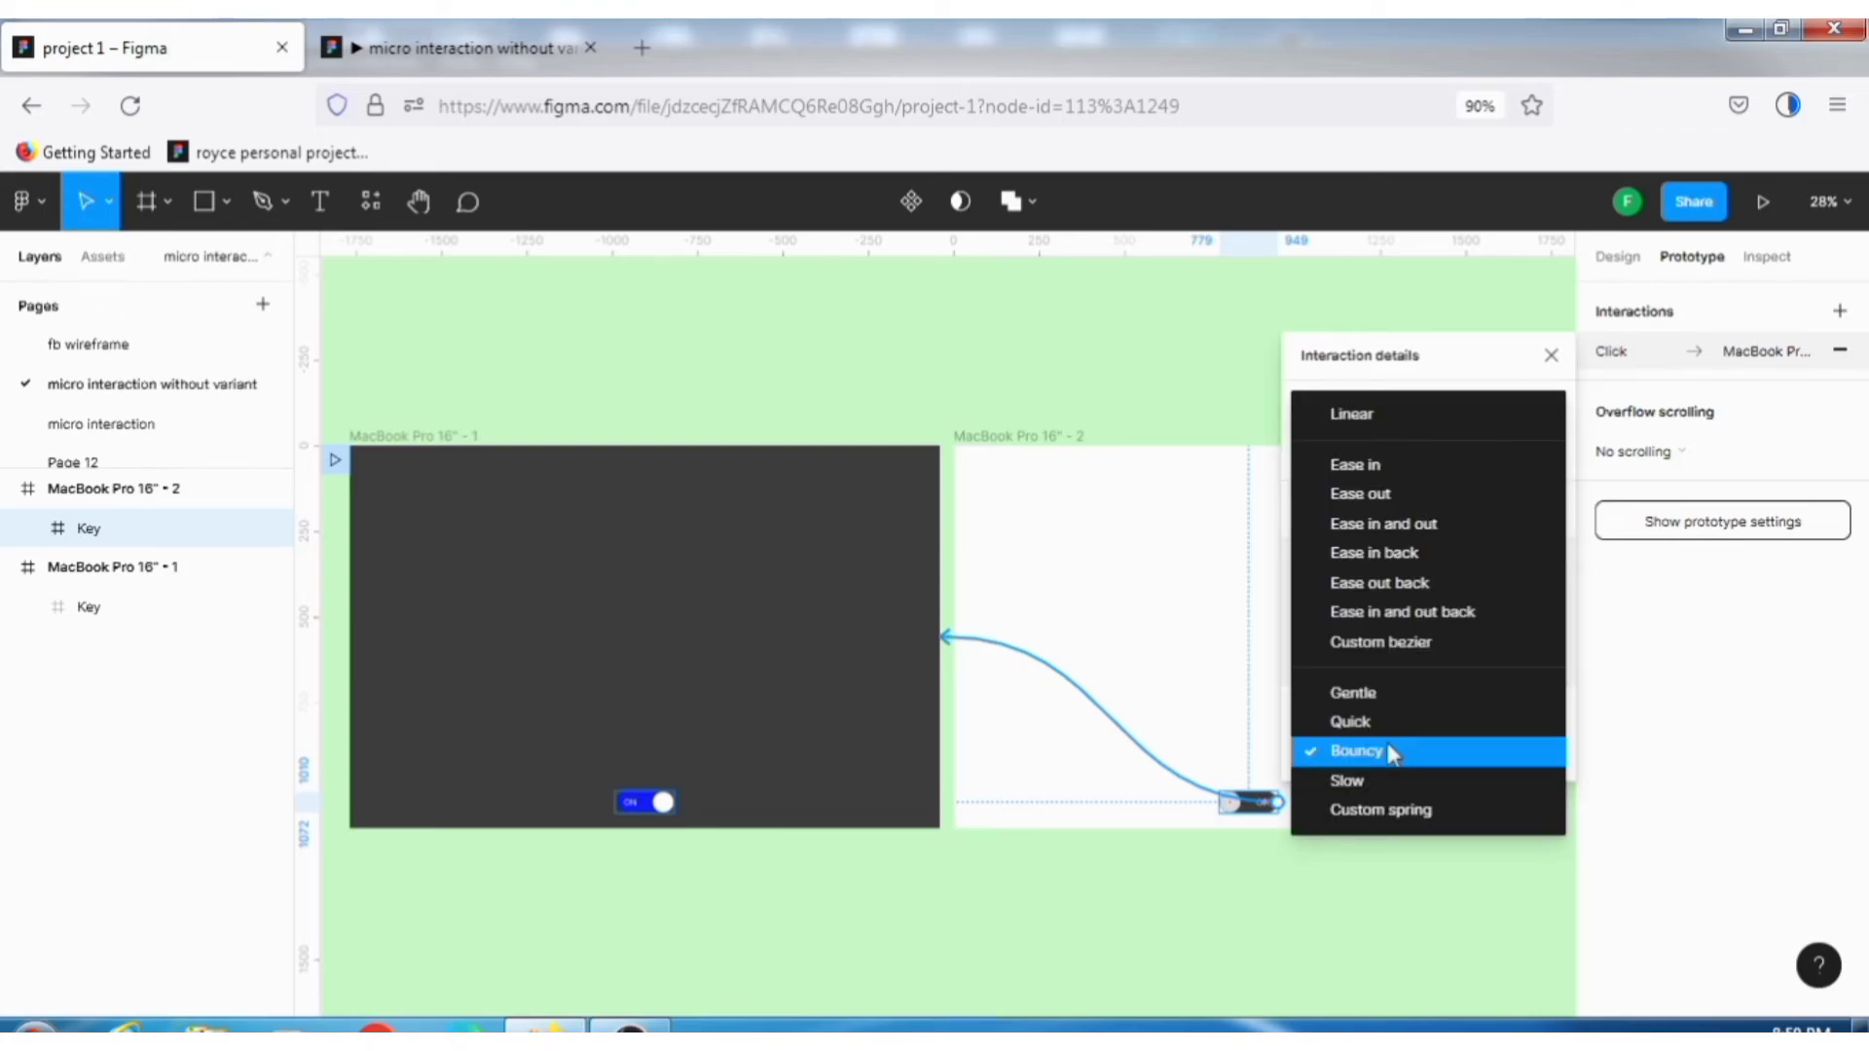
pyautogui.click(1409, 525)
pyautogui.click(640, 803)
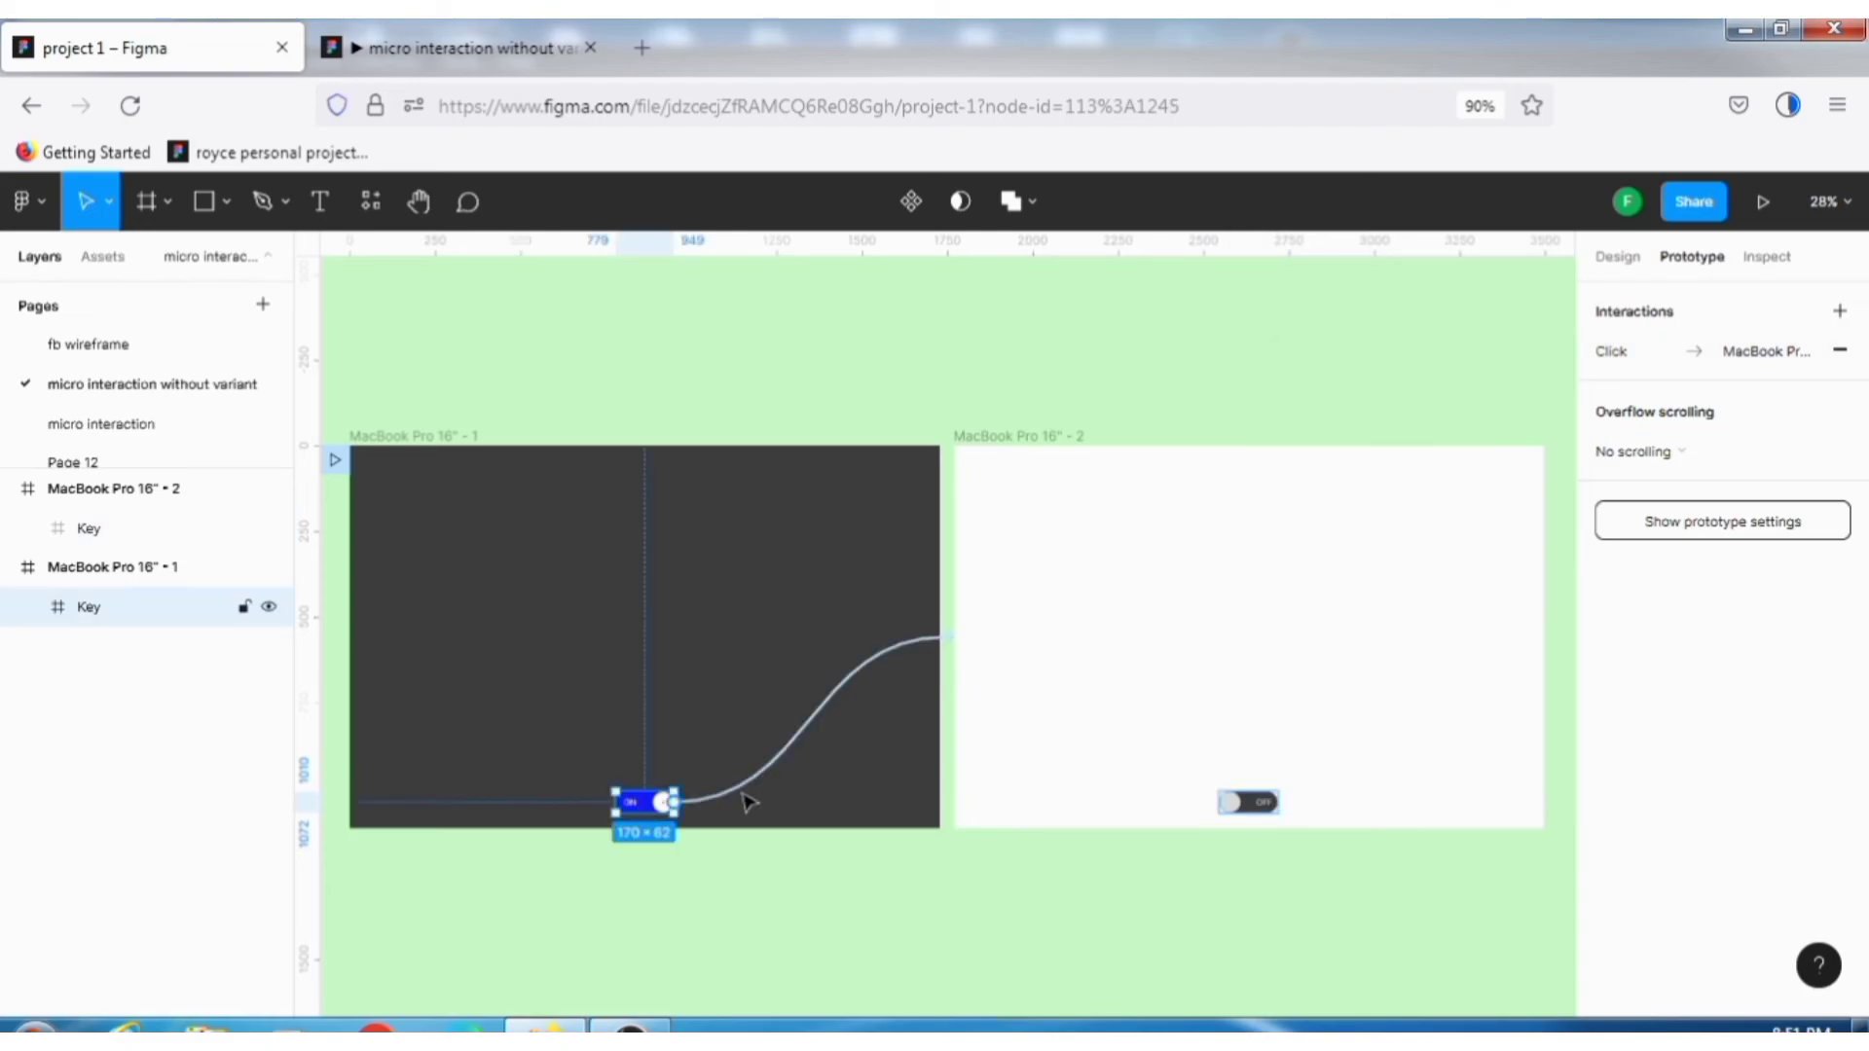
pyautogui.click(769, 781)
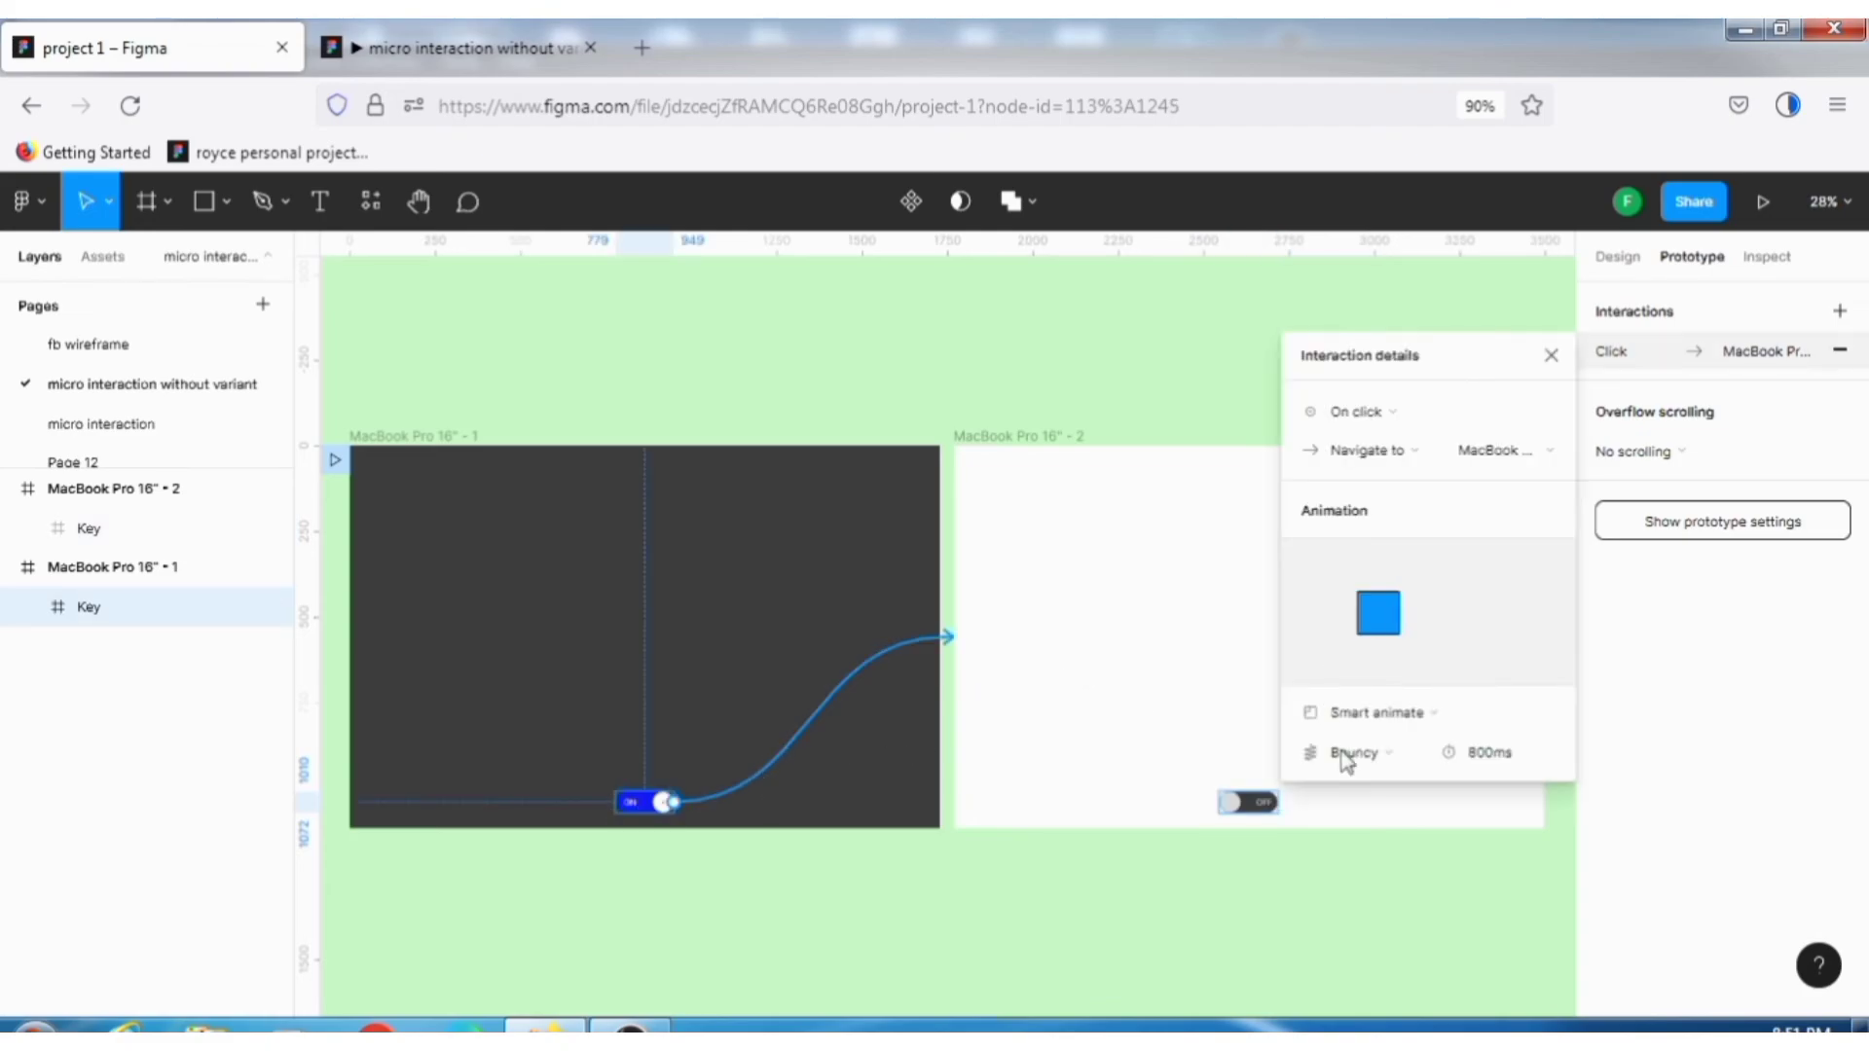
pyautogui.click(1405, 764)
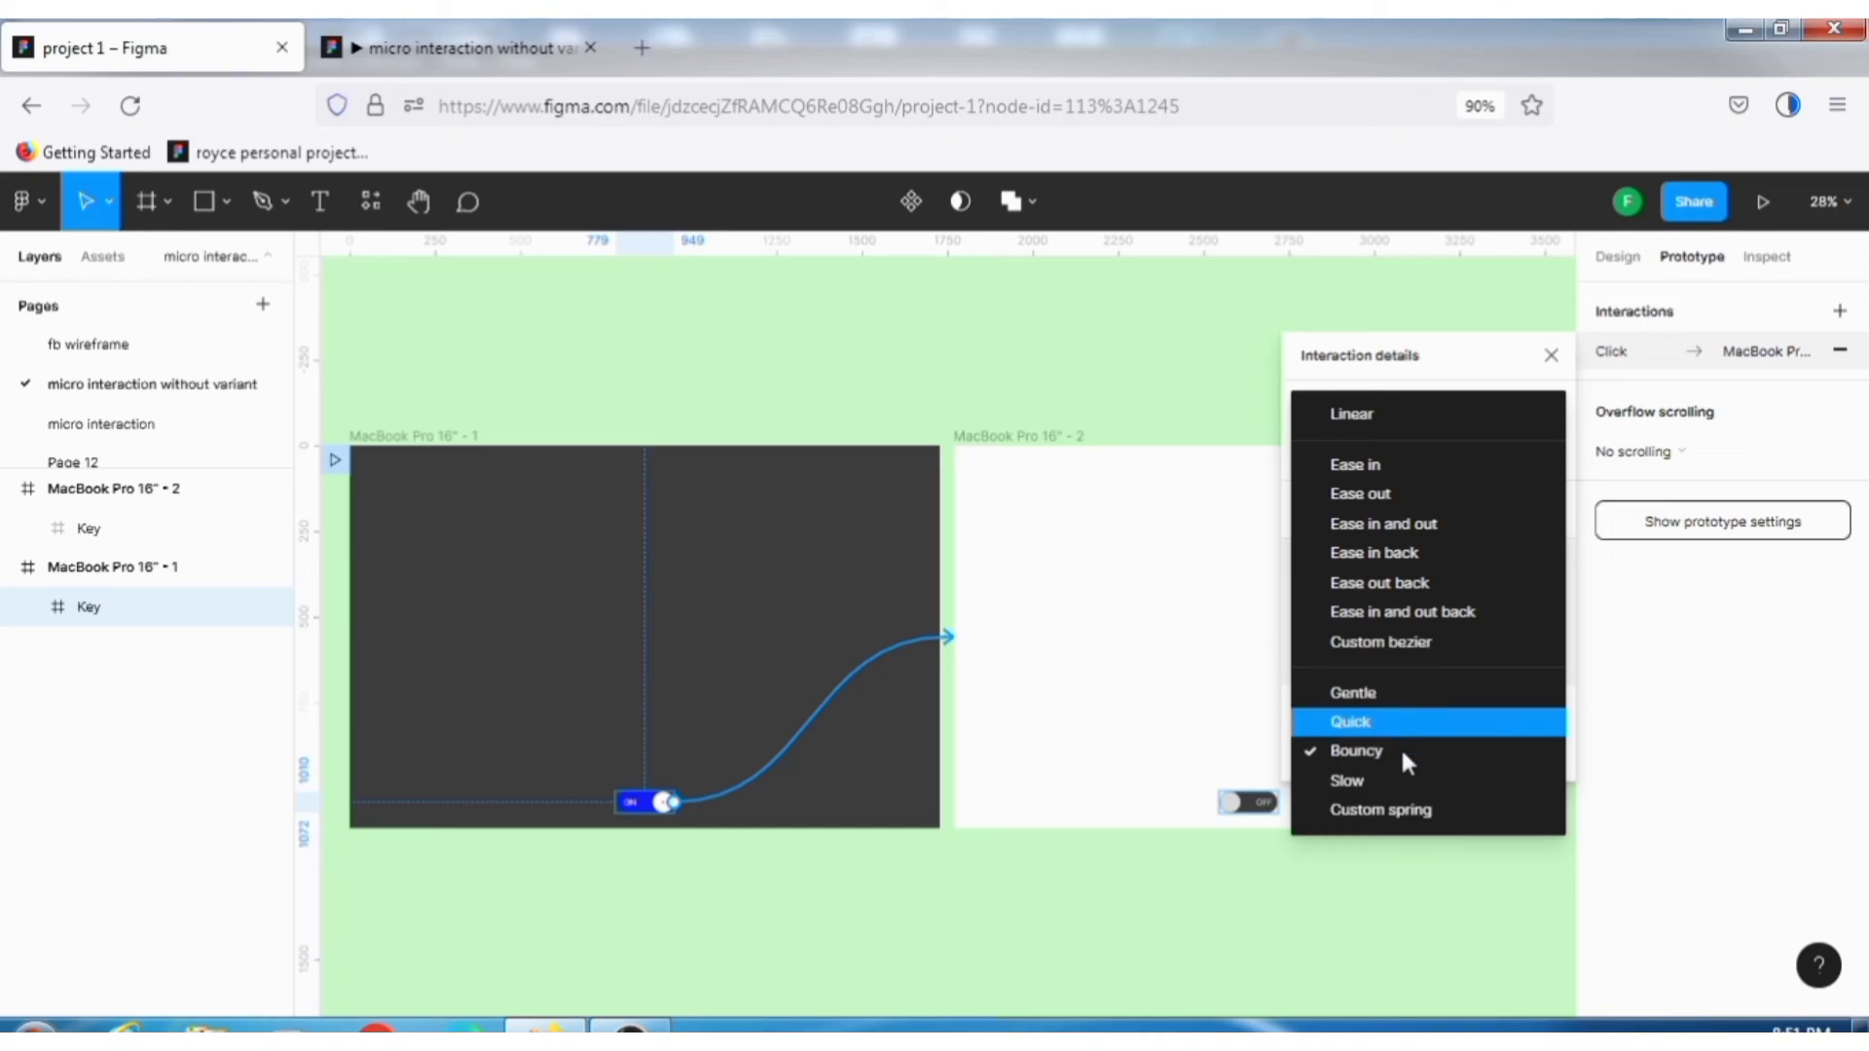
pyautogui.click(1424, 526)
# - Test the Ease in and out animation in the running prototype by repeatedly switching the toggle on and off
pyautogui.hotkey('ctrl', 'Tab')
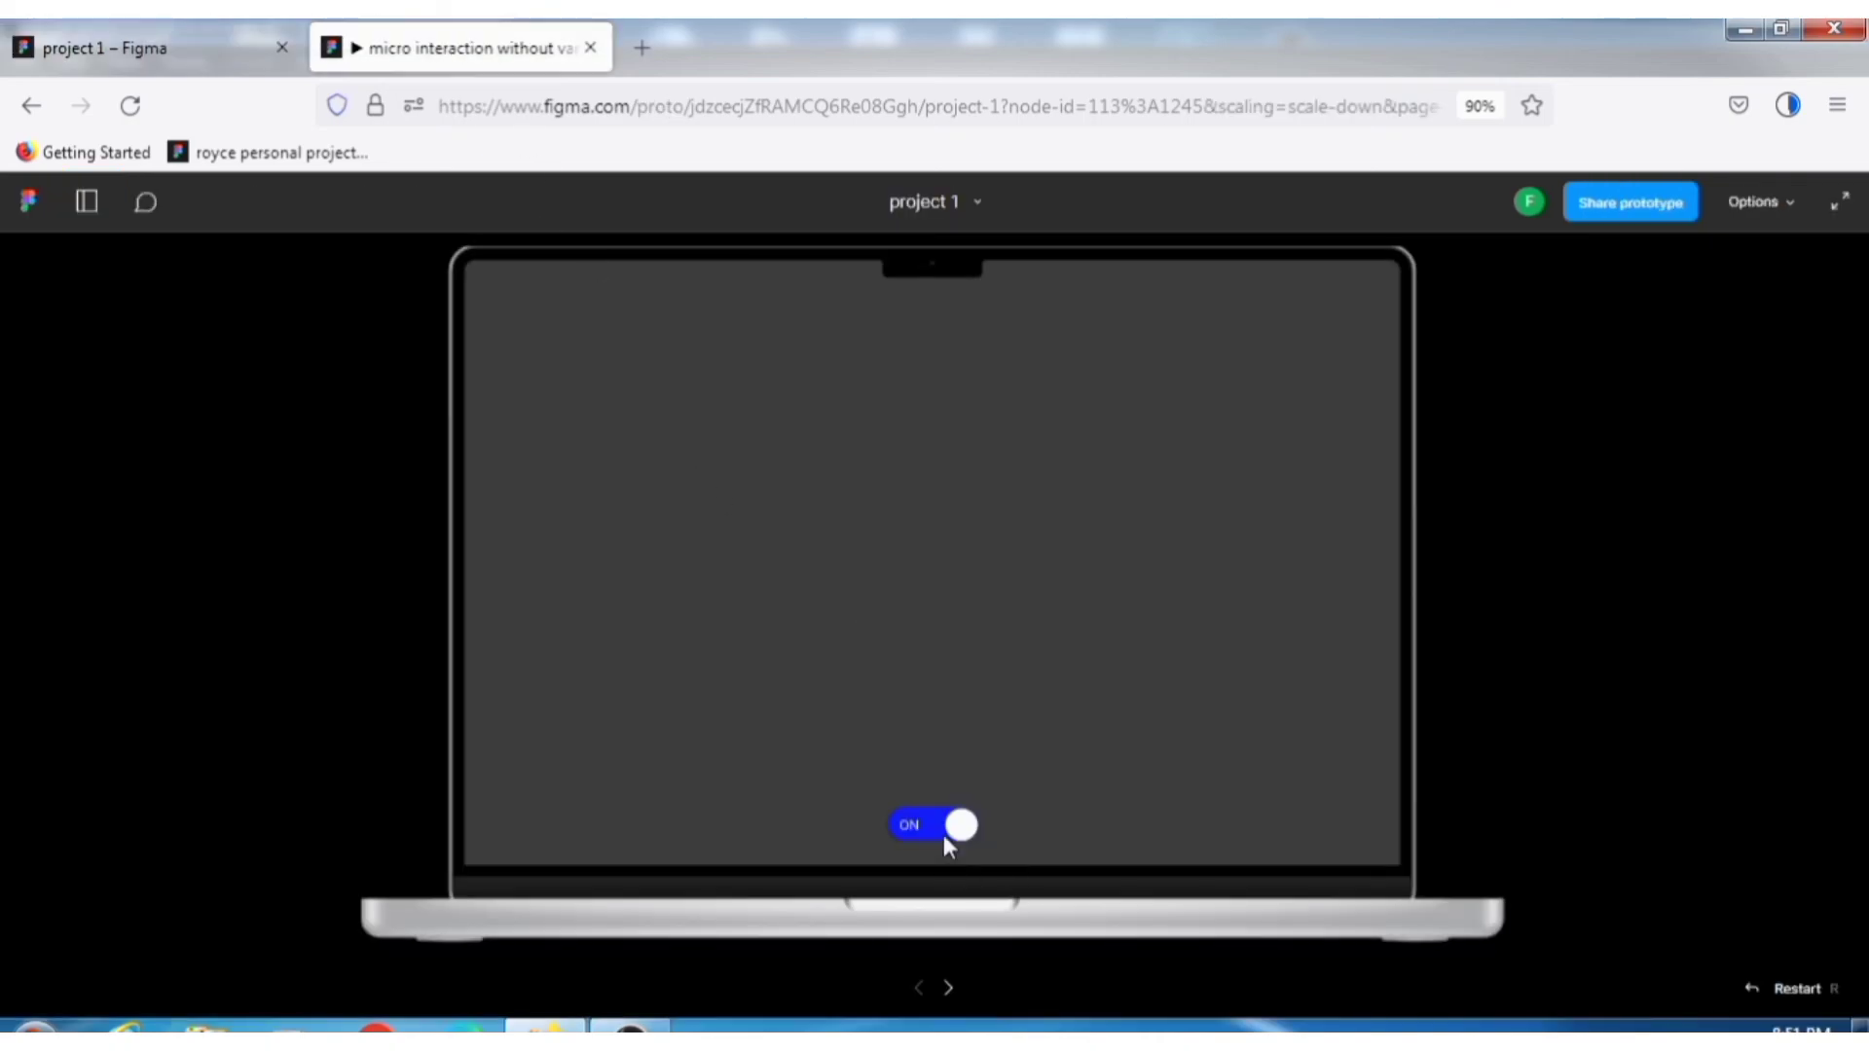
pyautogui.click(939, 832)
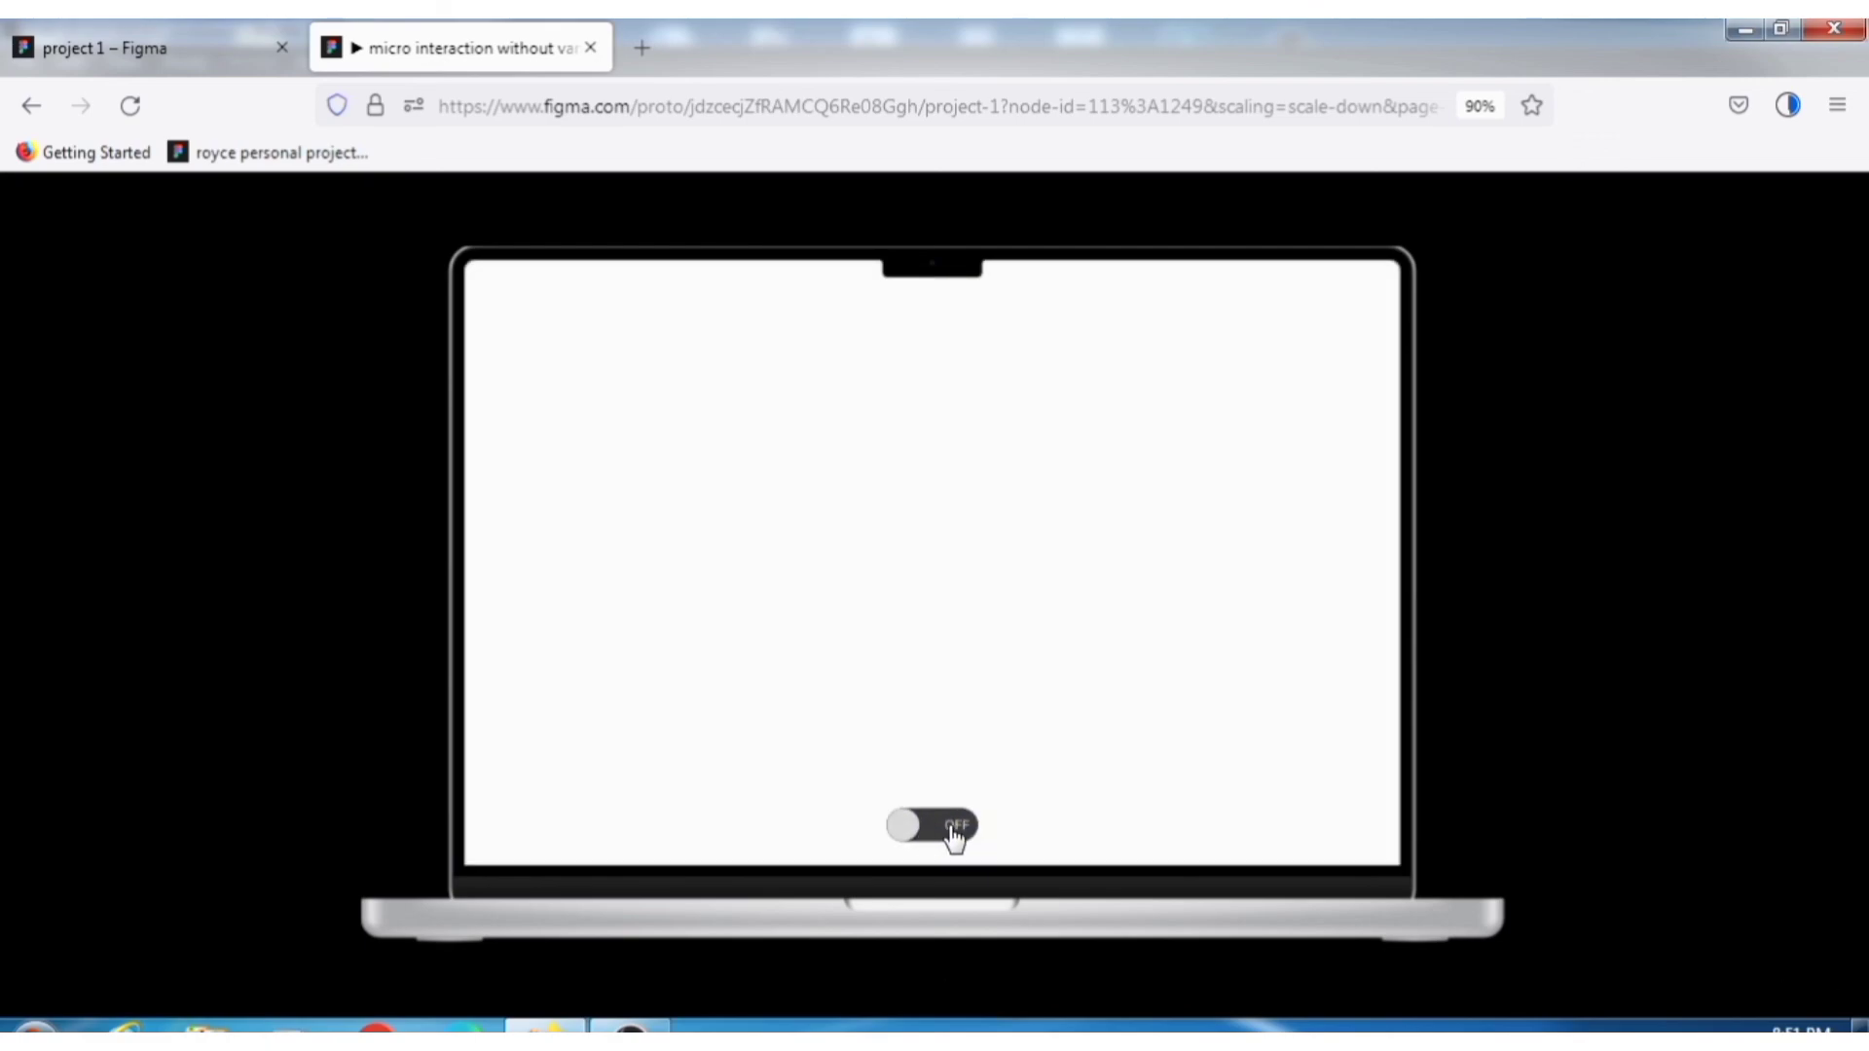
pyautogui.click(952, 834)
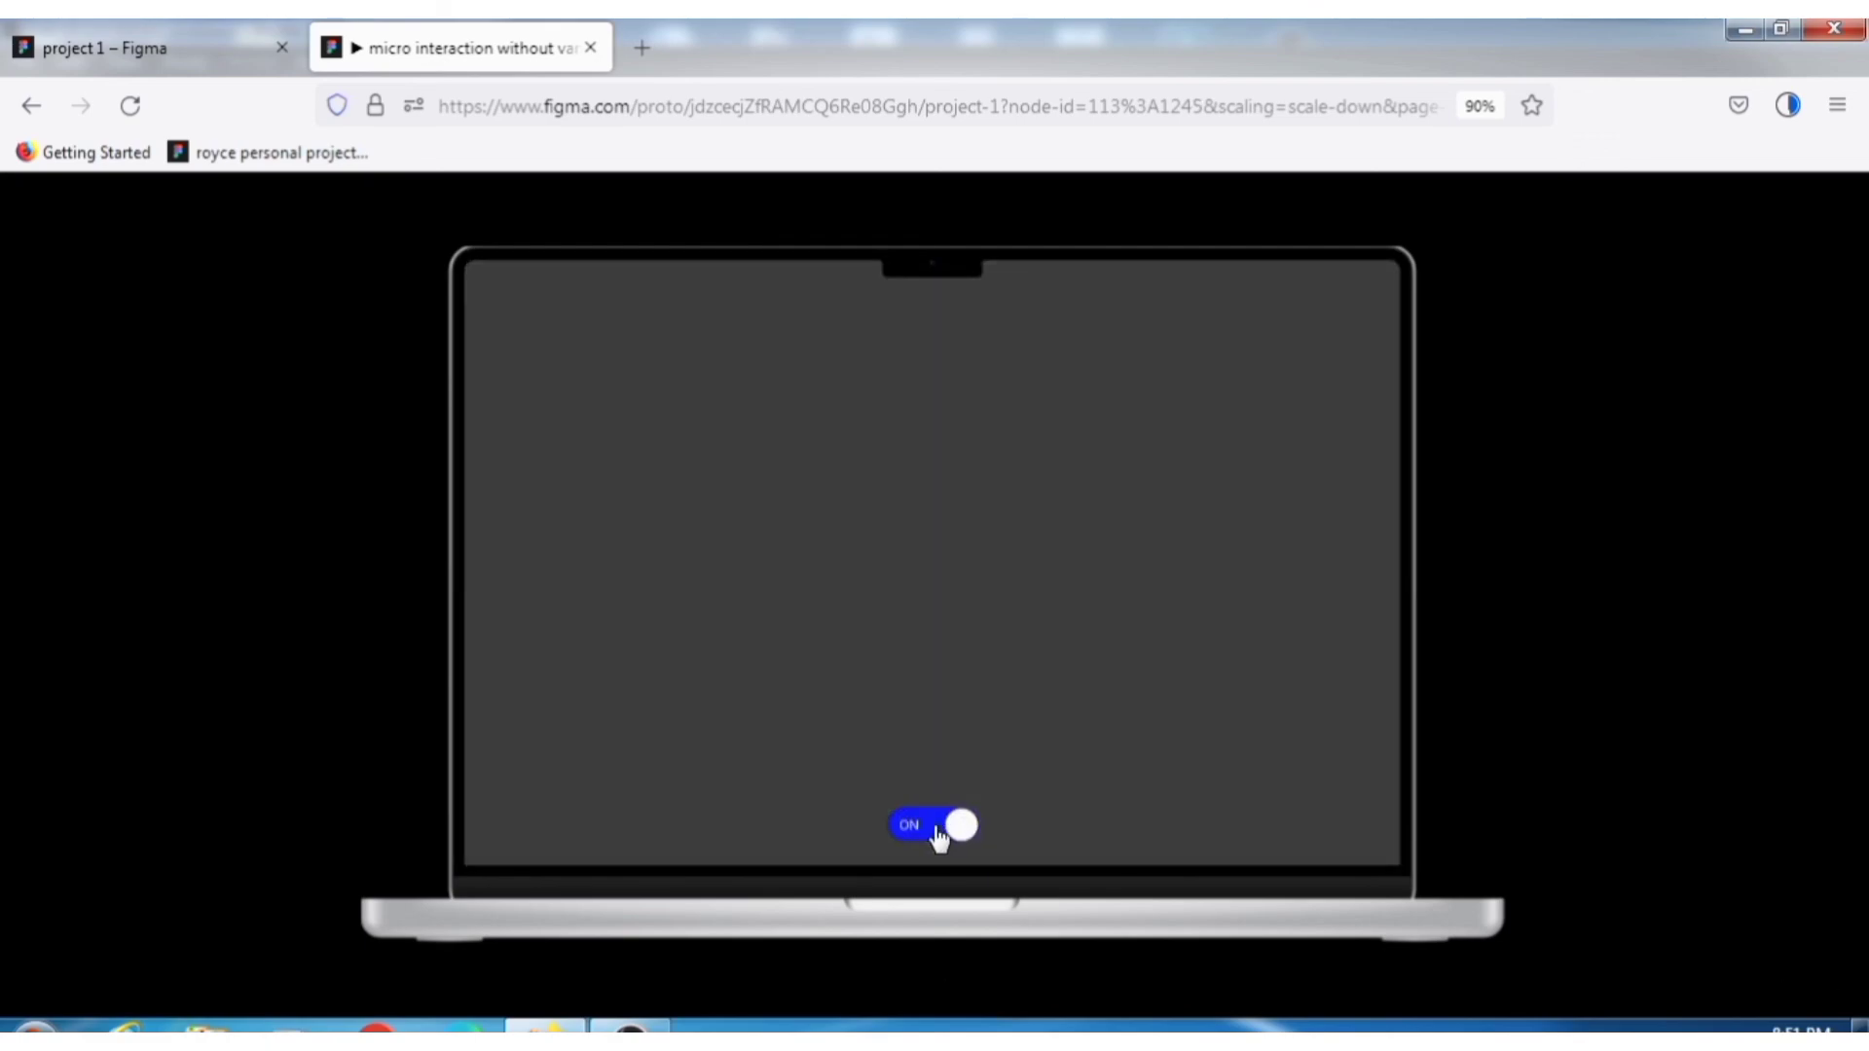
pyautogui.click(933, 837)
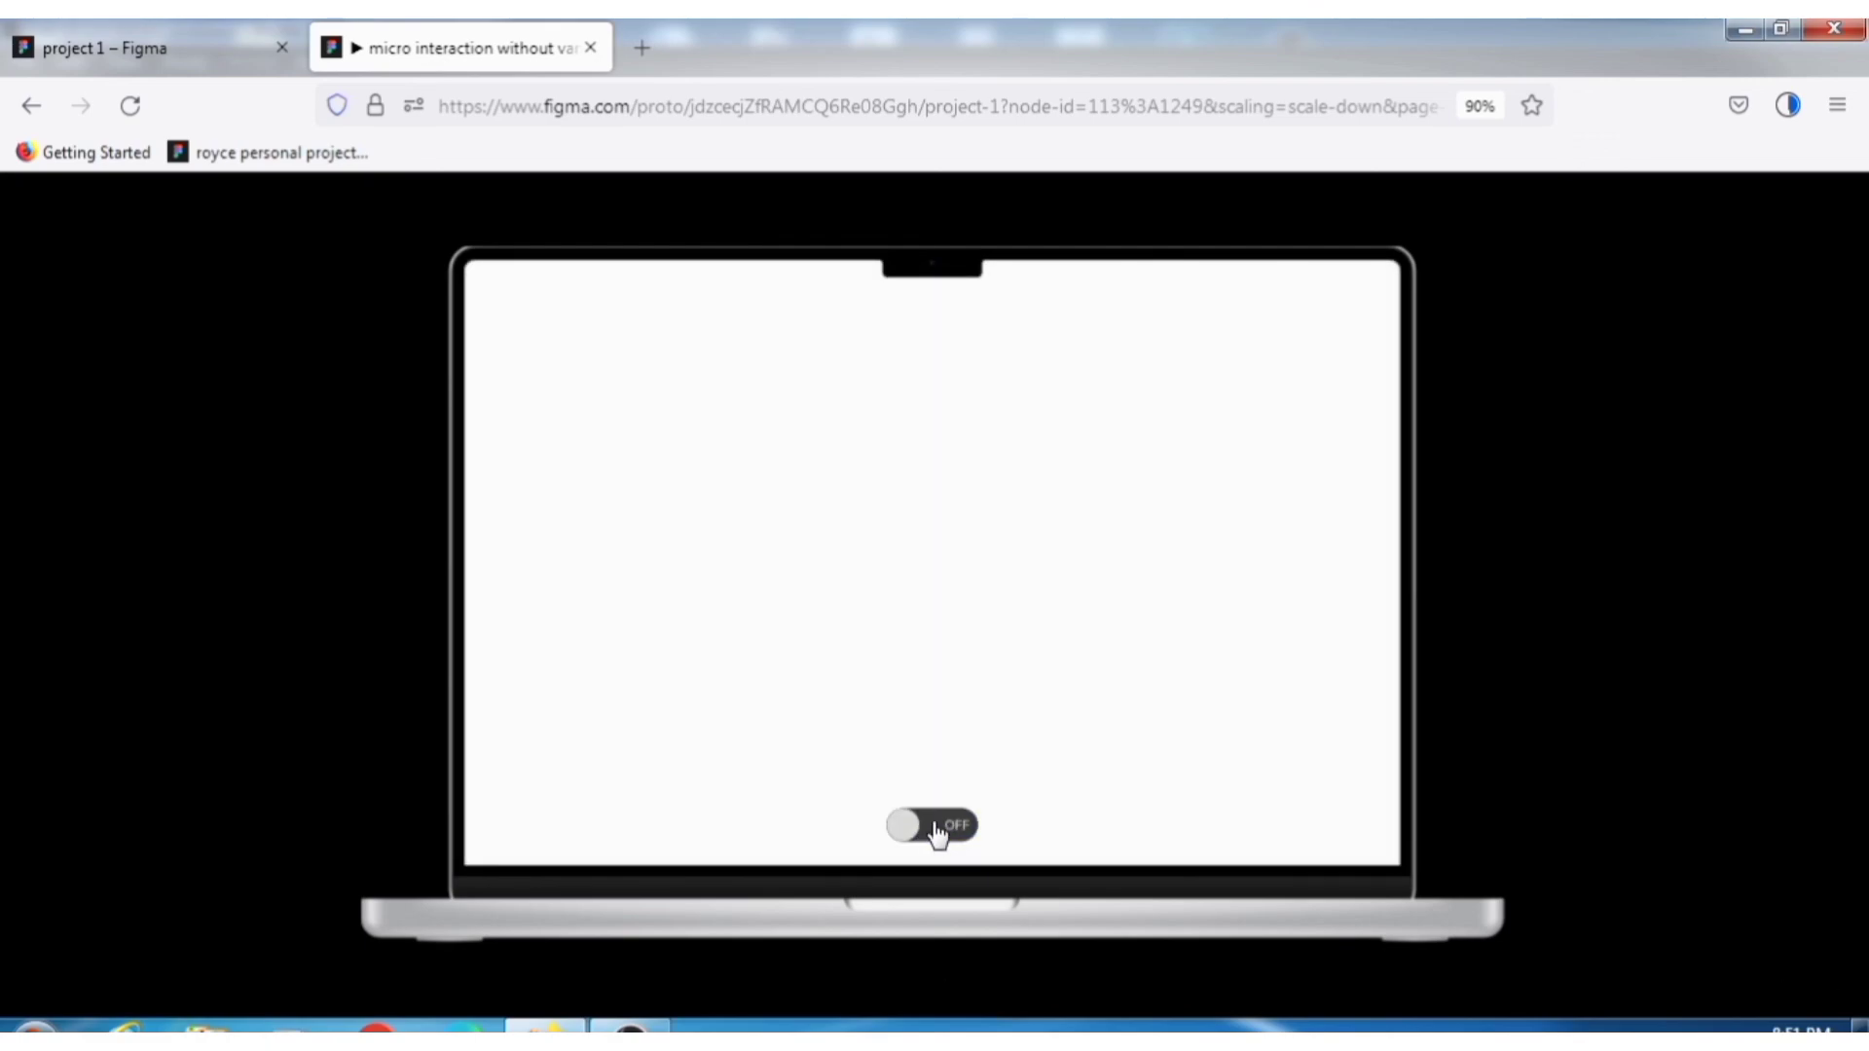
pyautogui.click(934, 836)
pyautogui.click(925, 838)
pyautogui.click(935, 835)
pyautogui.click(937, 837)
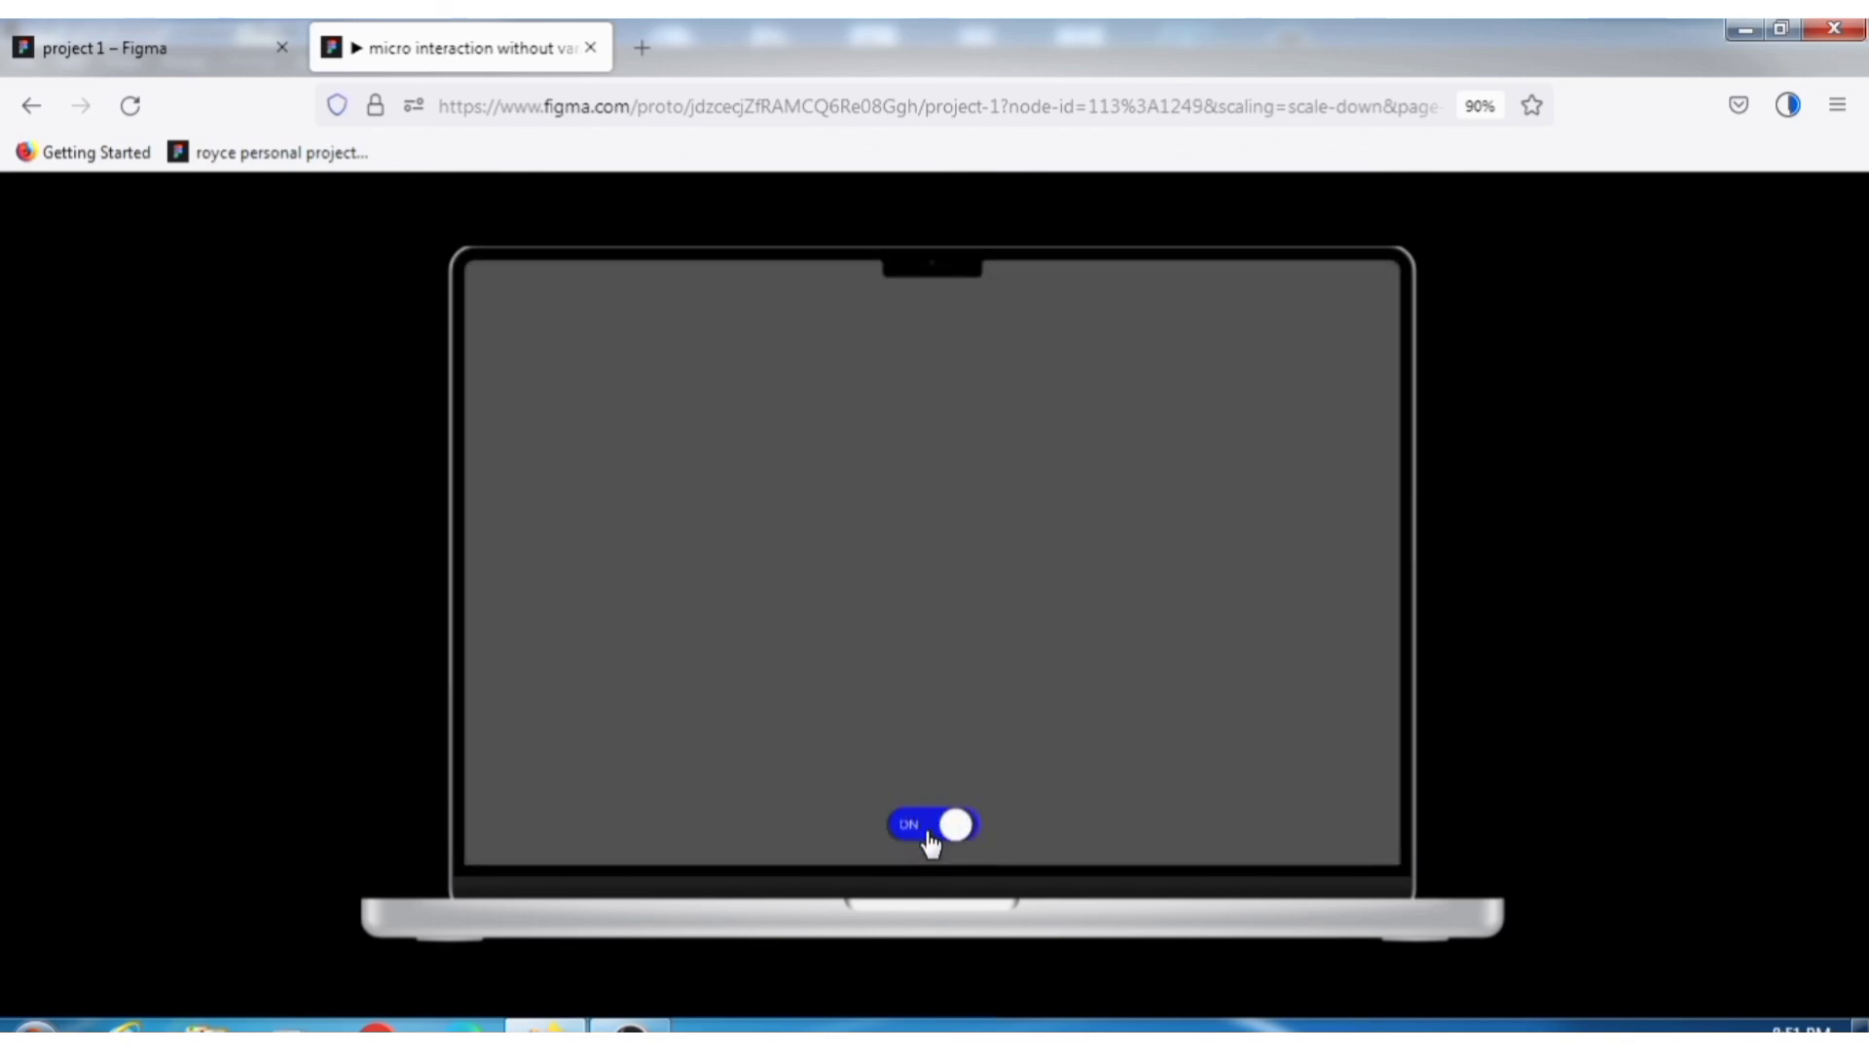
pyautogui.click(945, 838)
pyautogui.click(931, 839)
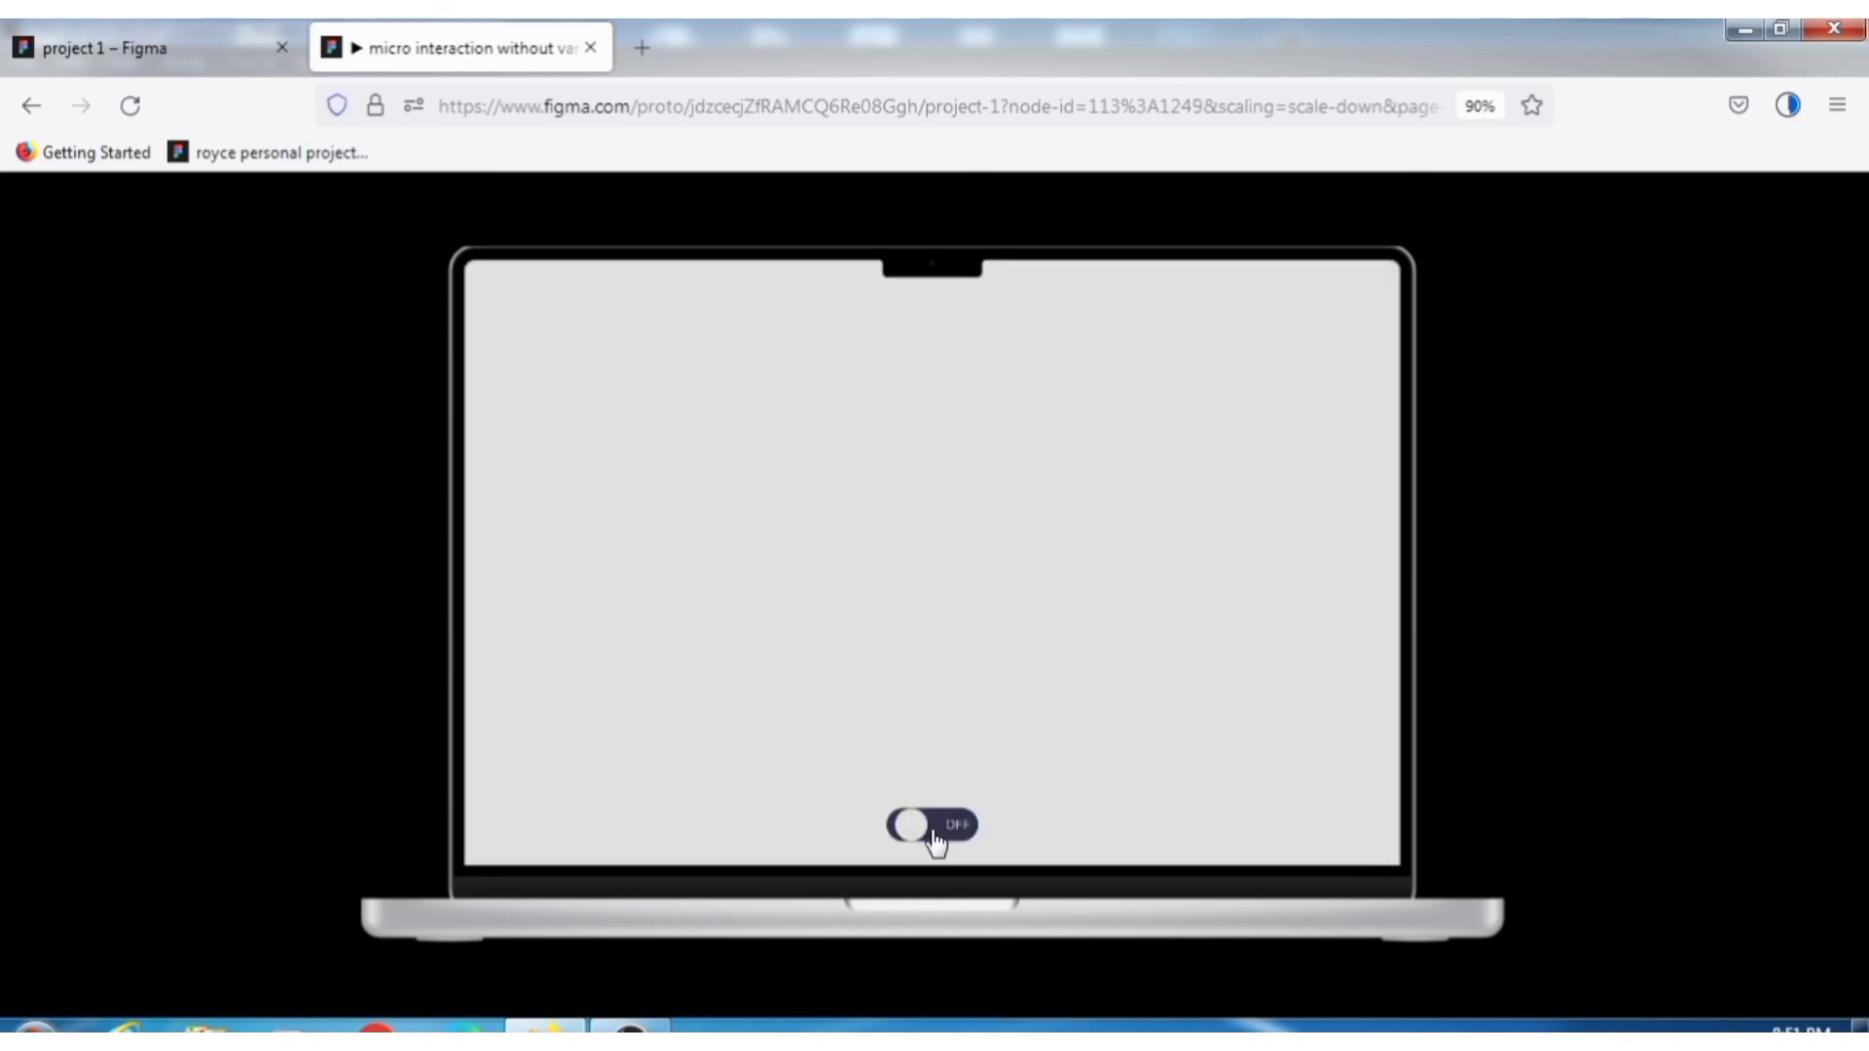